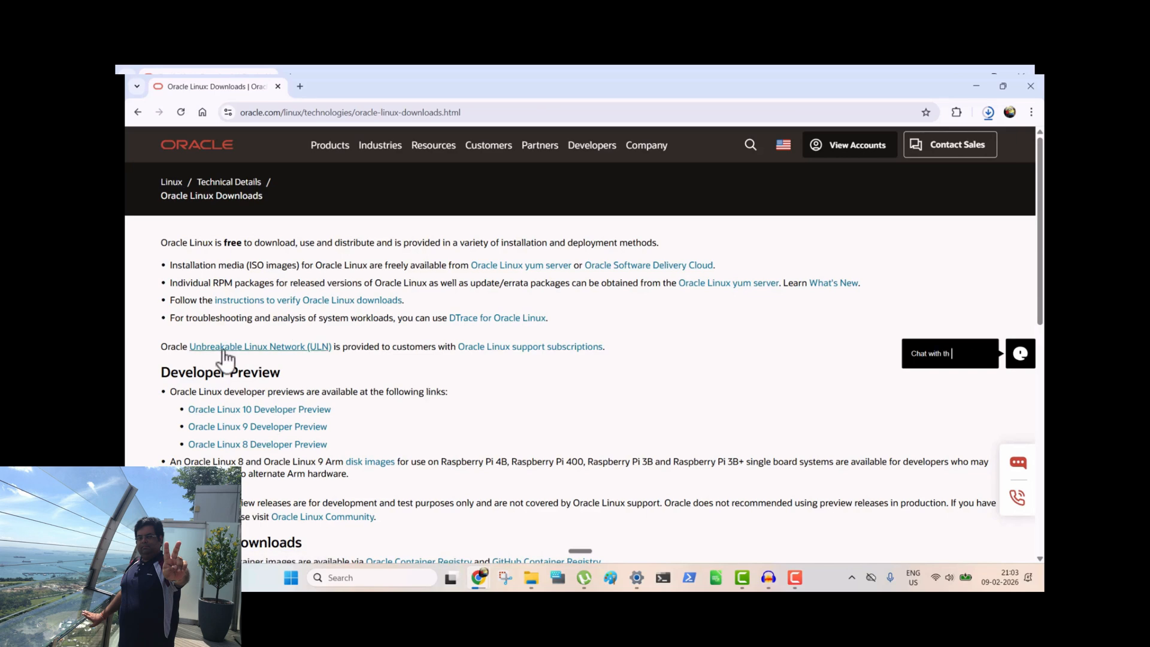
Go through the Unbreakable Linux Network to the Oracle Linux ISO downloads and download the 9.7 full ISO OracleLinux-R9-U7-x86_64-dvd.iso
click(269, 347)
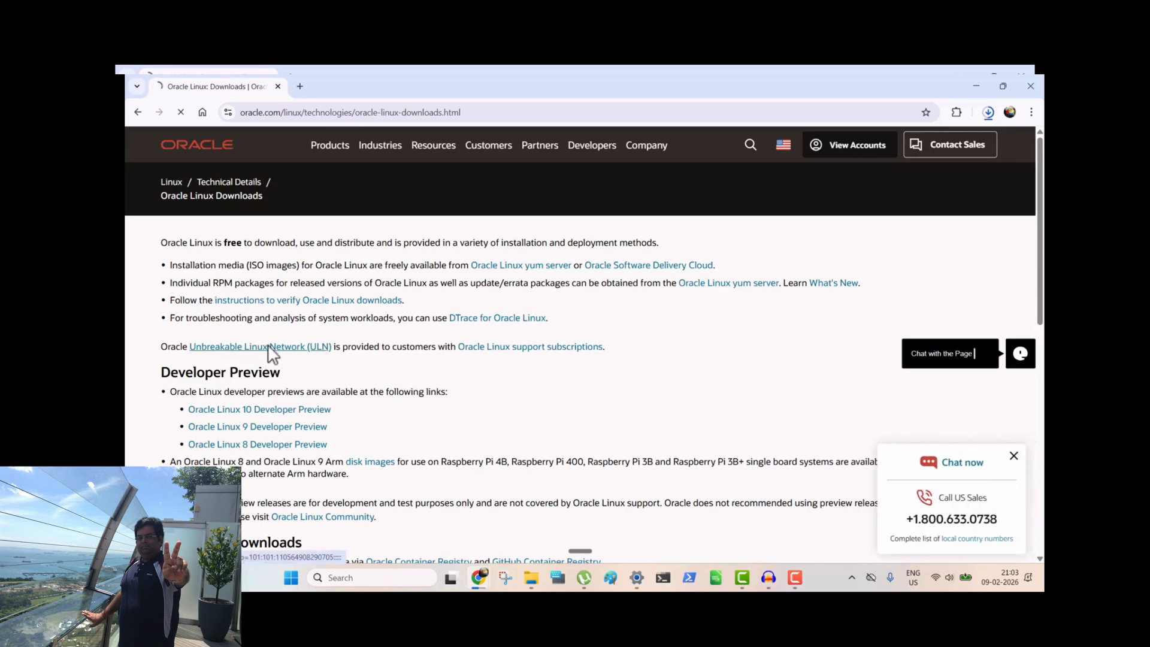
scroll(282, 305, down, 3)
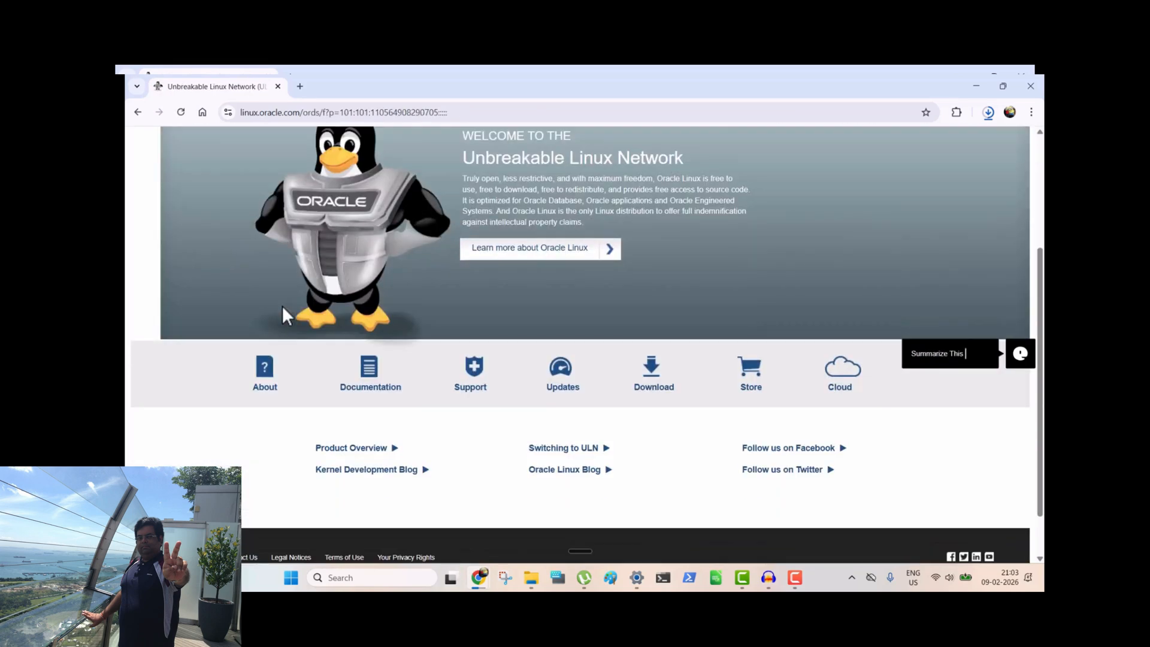
click(661, 384)
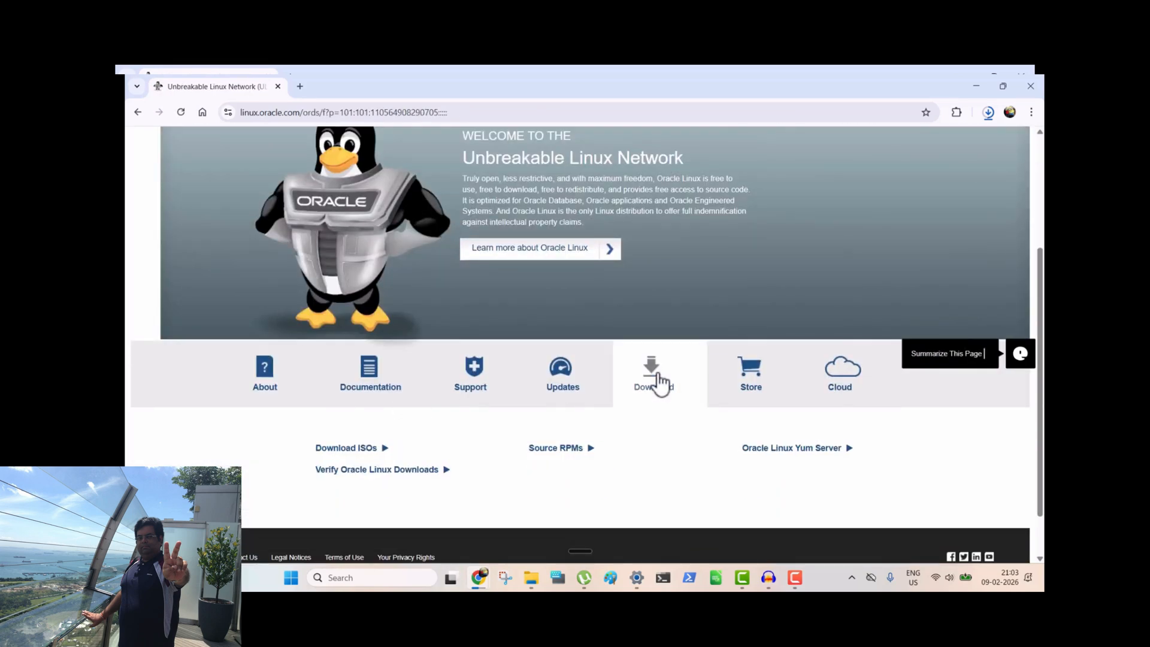
click(349, 449)
scroll(354, 451, down, 3)
scroll(358, 443, down, 2)
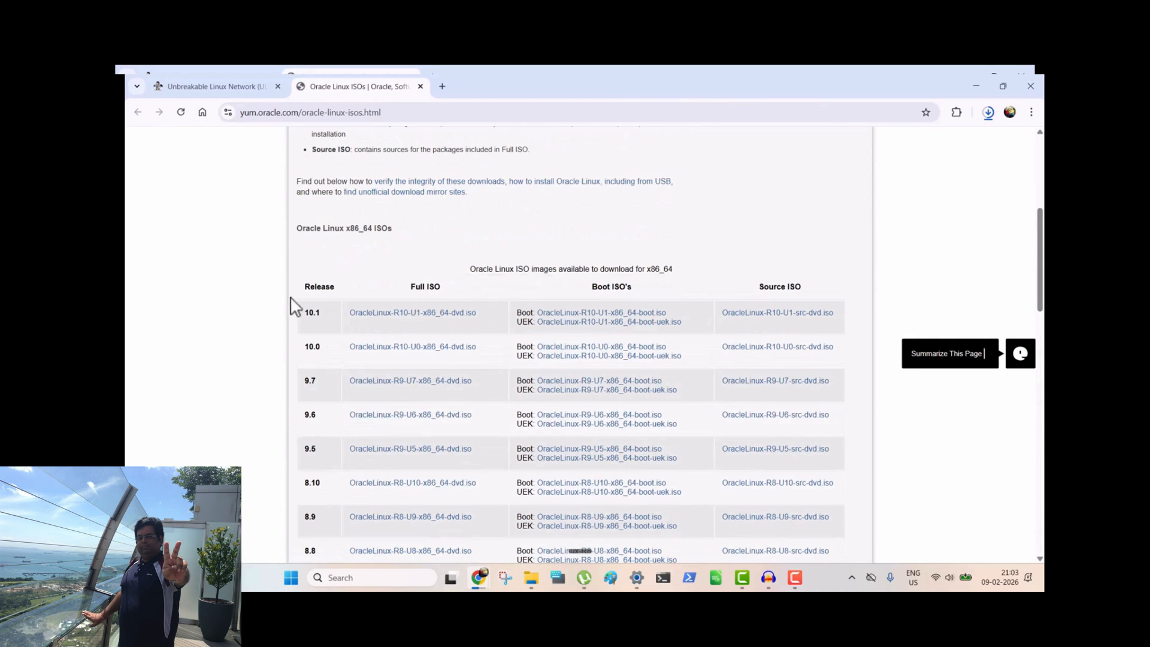
click(390, 382)
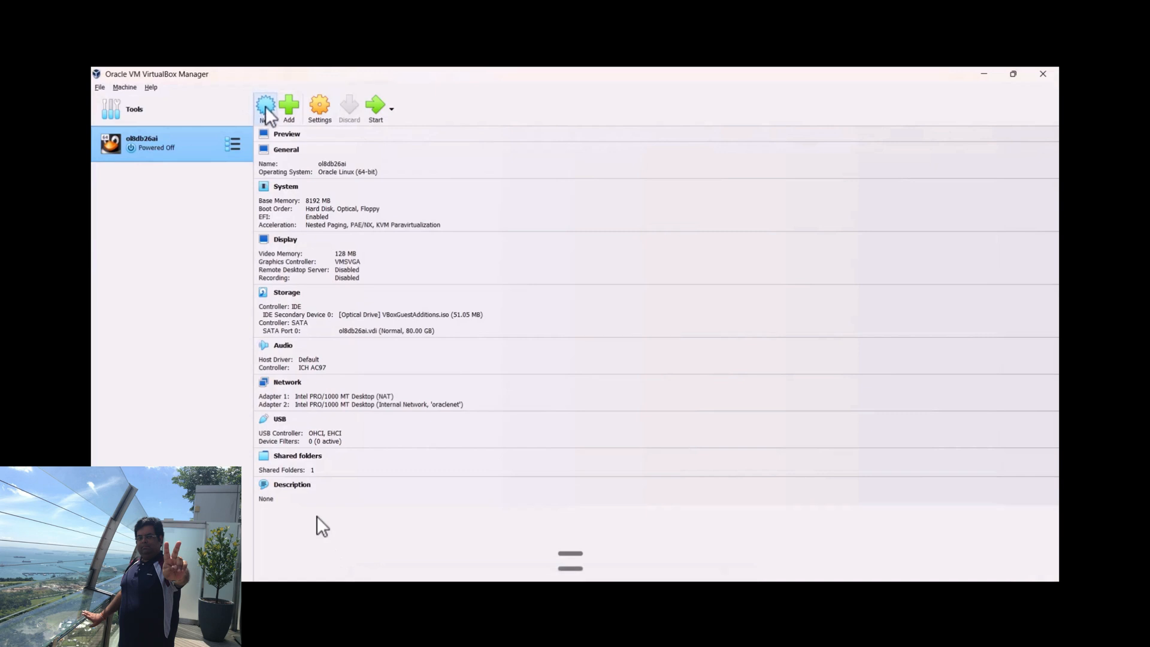
In VirtualBox Manager, start a new virtual machine named vboxaidb26ai with type Linux and version Oracle Linux (64-bit)
click(264, 107)
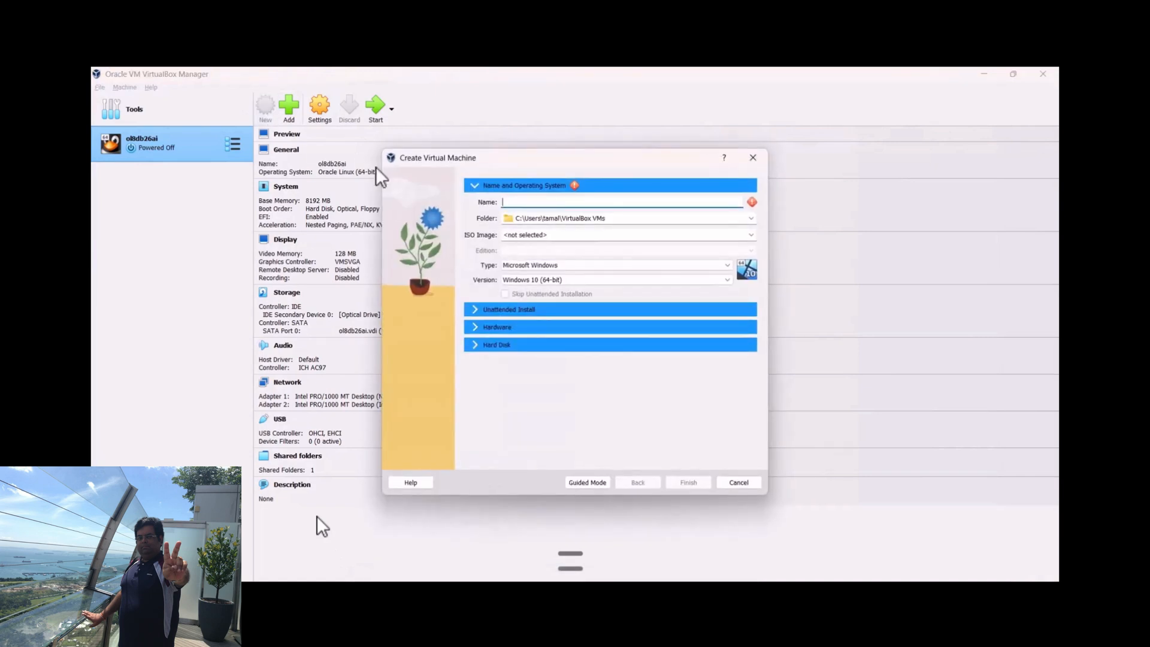
text(vbo)
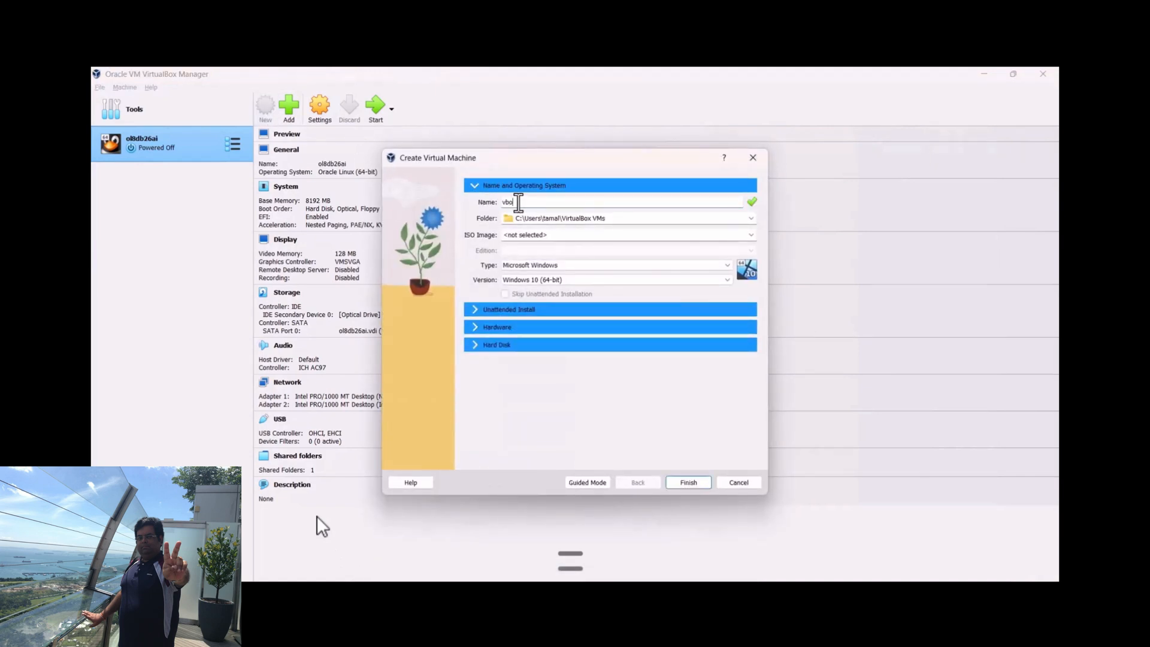
text(xa-db26ai)
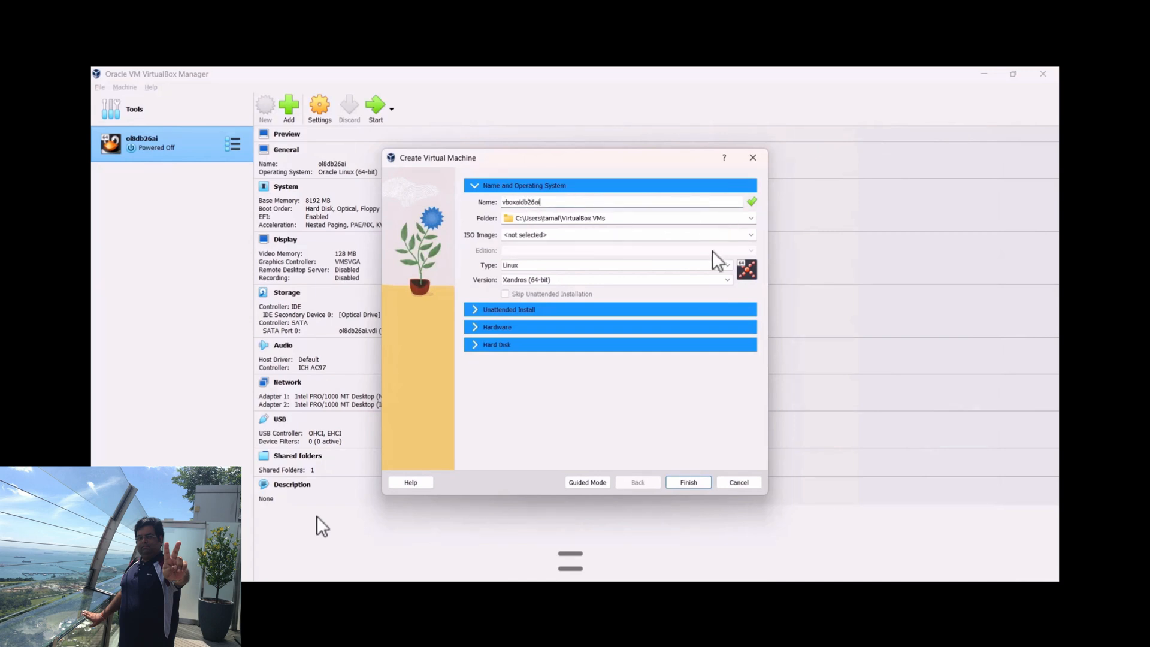
click(724, 279)
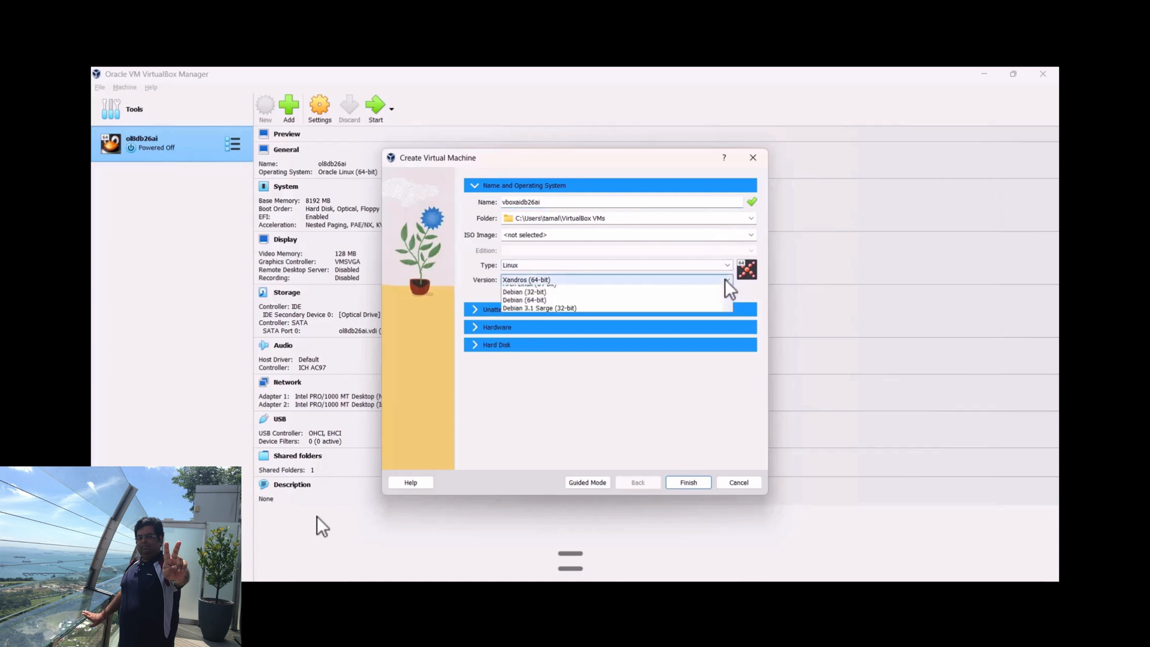
key(o)
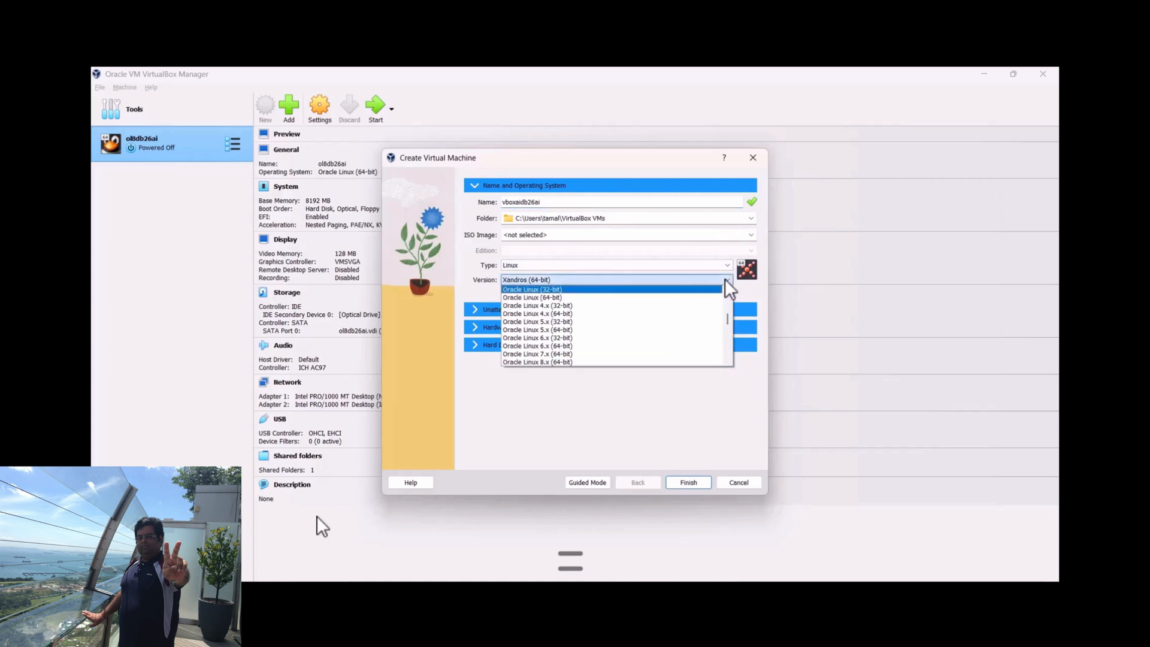
click(650, 297)
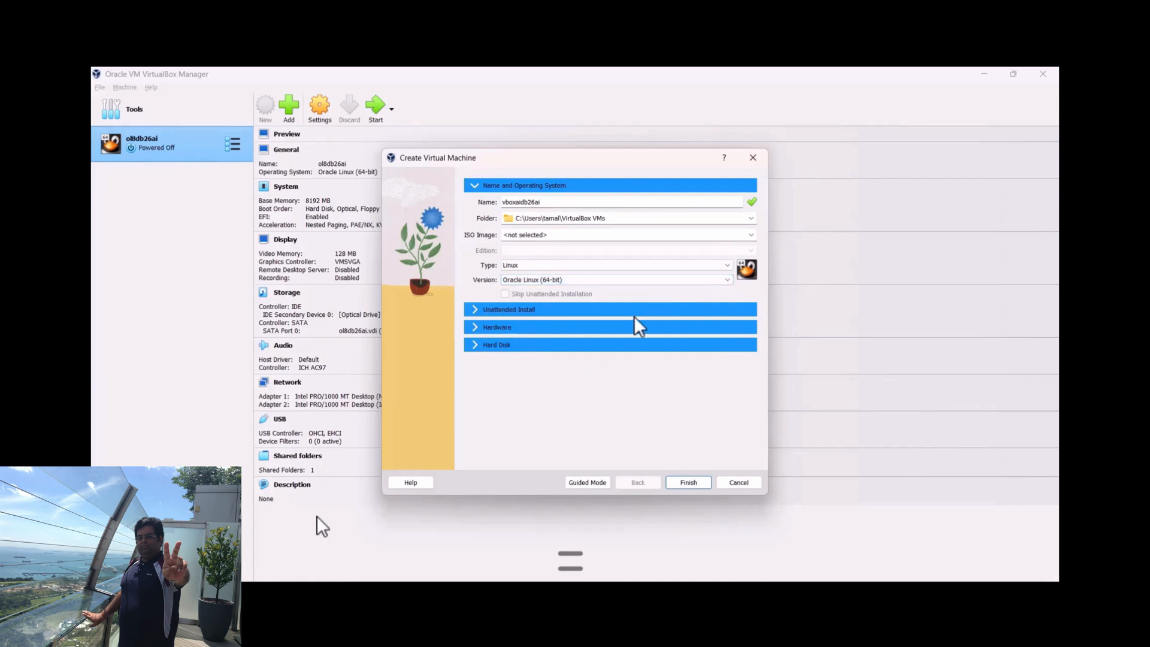
Give the new virtual machine 8192 MB of memory, 2 processors and an 80 GB virtual hard disk, and finish creating it
click(473, 327)
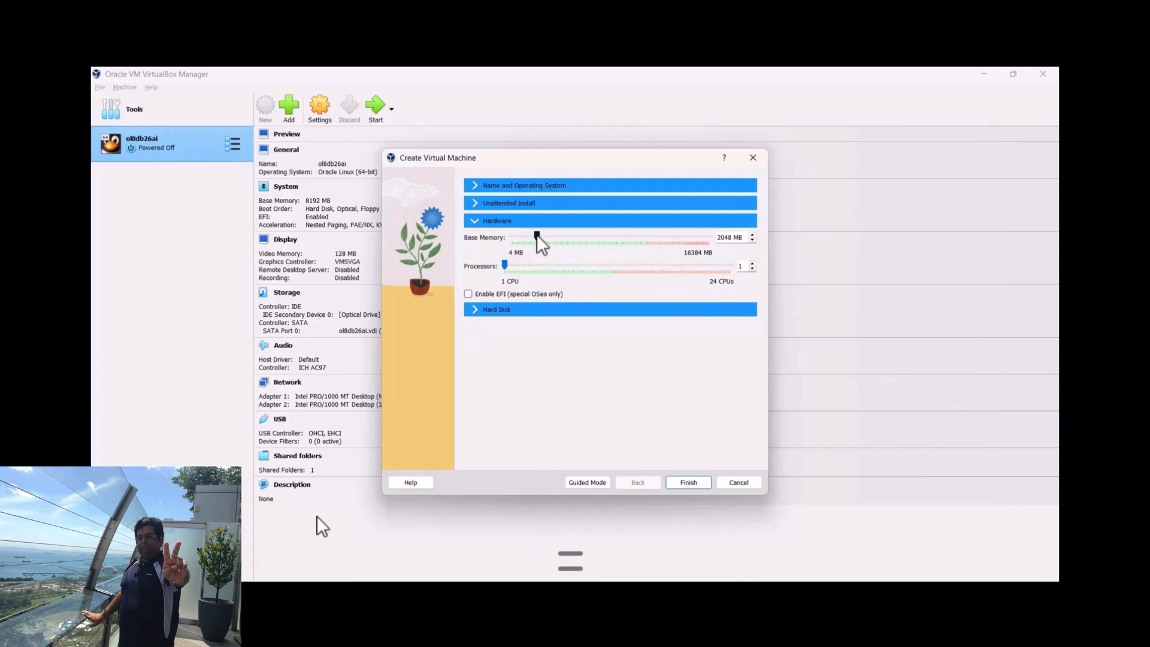
drag(536, 235, 609, 234)
click(484, 310)
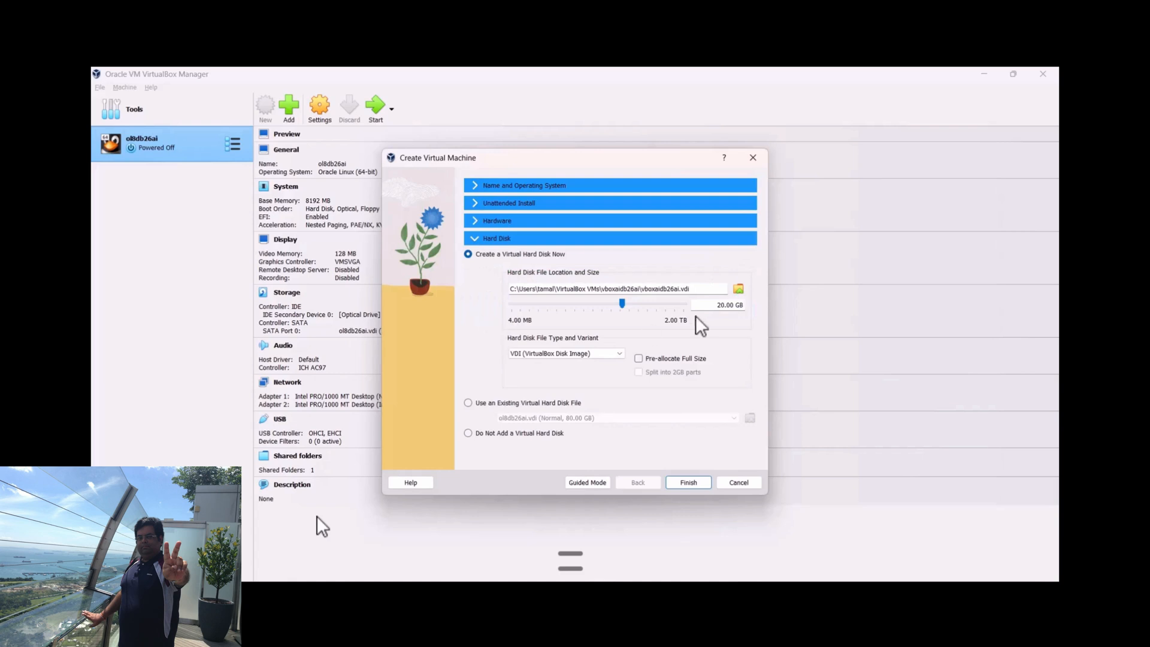
drag(713, 306, 742, 305)
text(80)
click(475, 224)
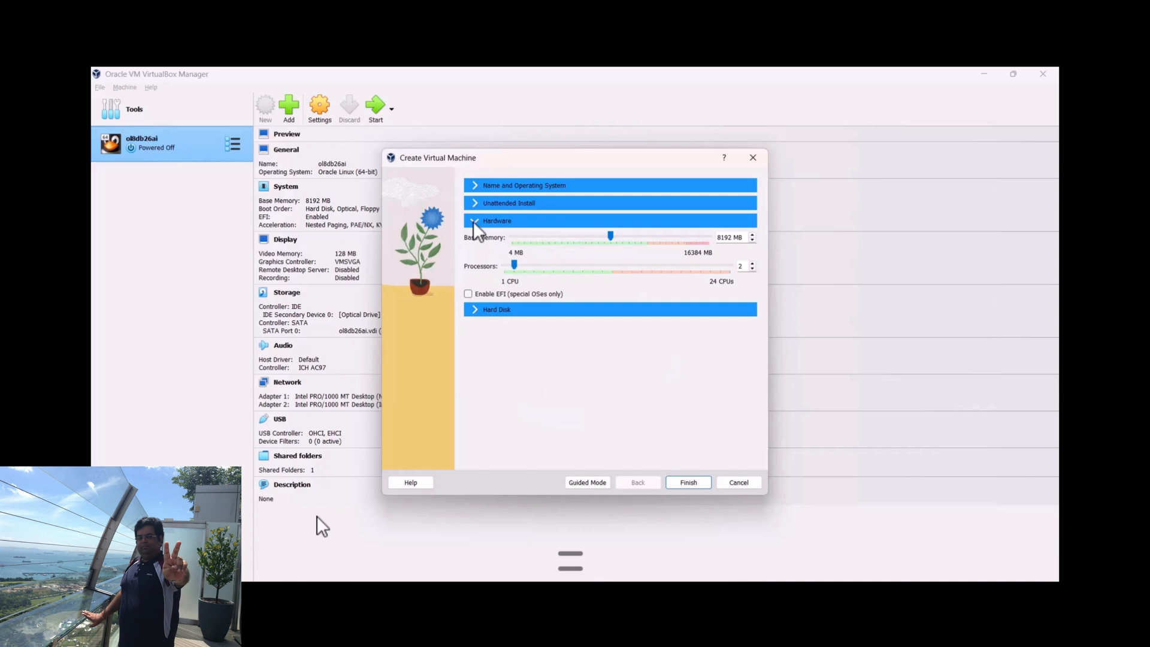
click(477, 310)
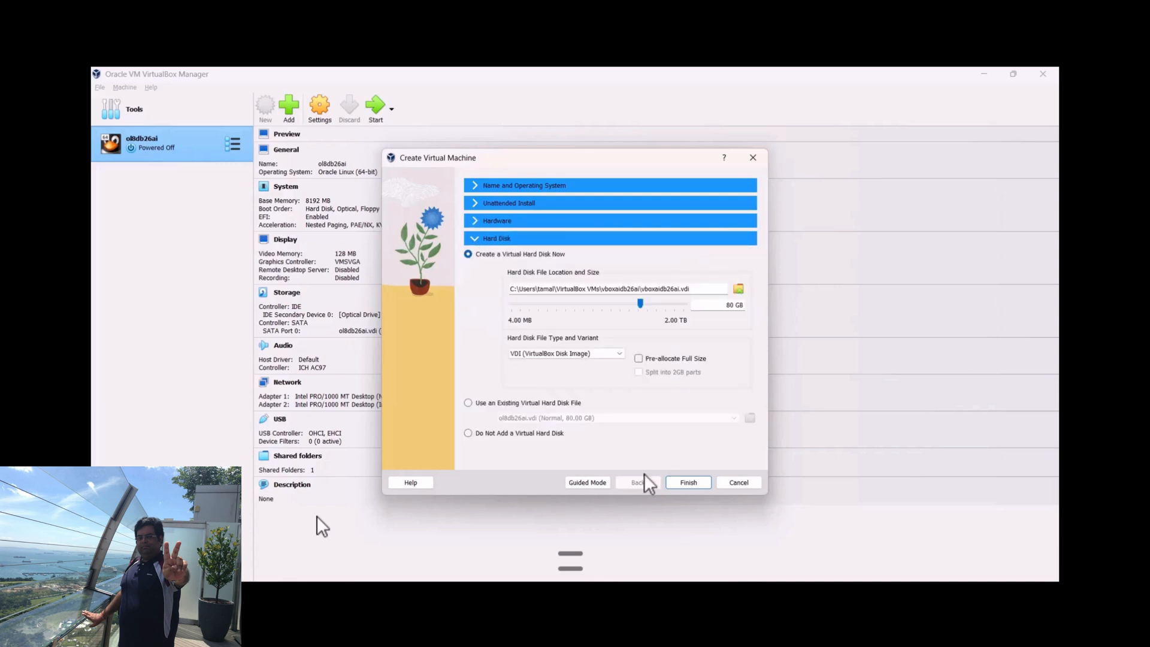
click(687, 483)
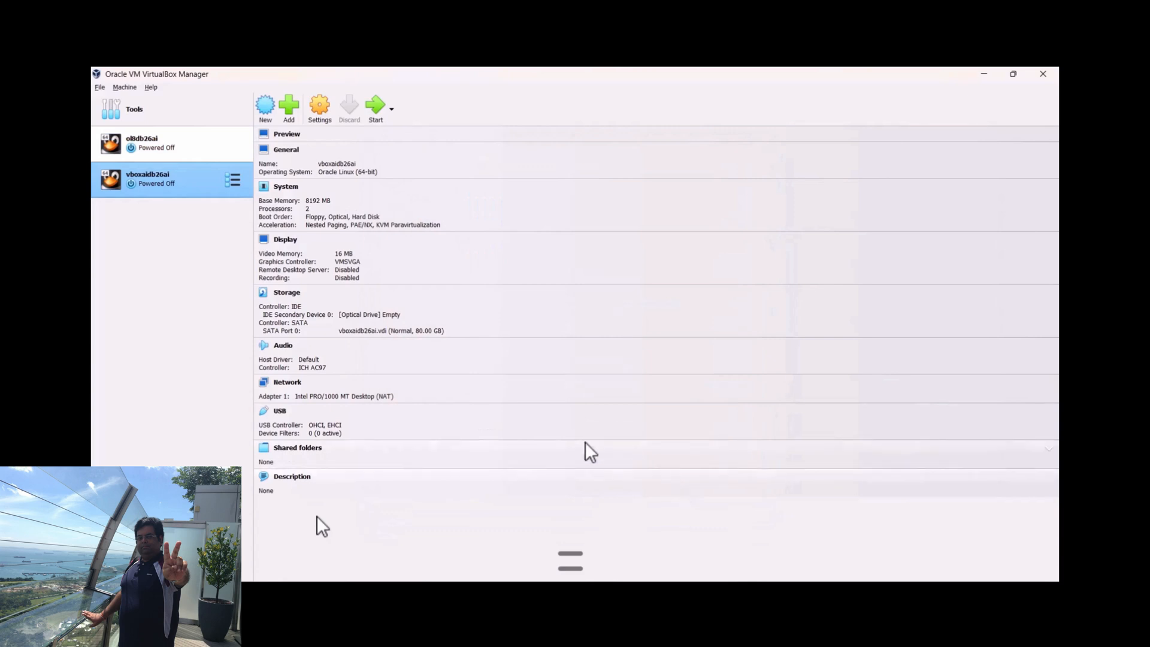
Set the video memory of vboxaidb26ai to 128 MB
click(346, 257)
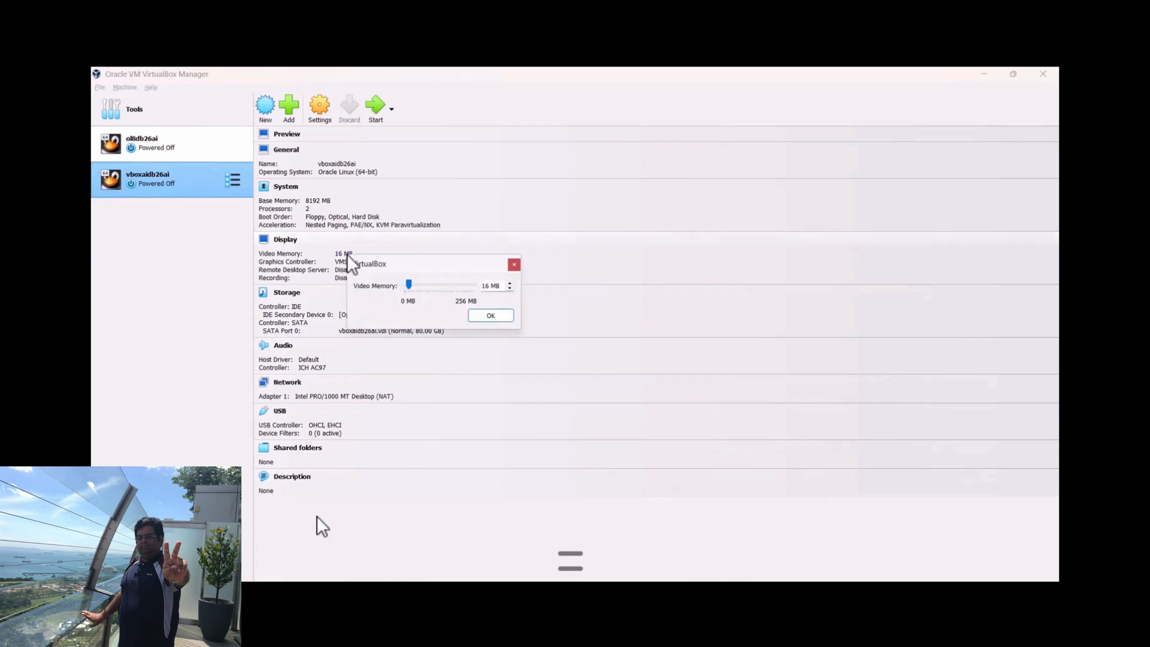
double_click(484, 286)
text(128)
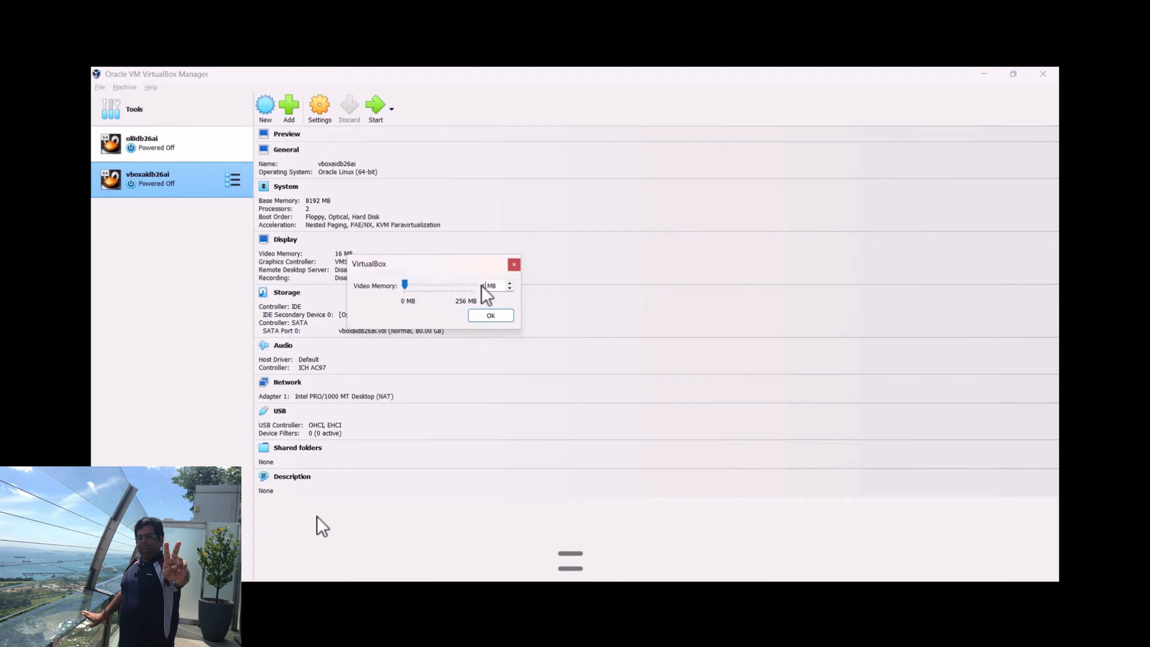
click(502, 319)
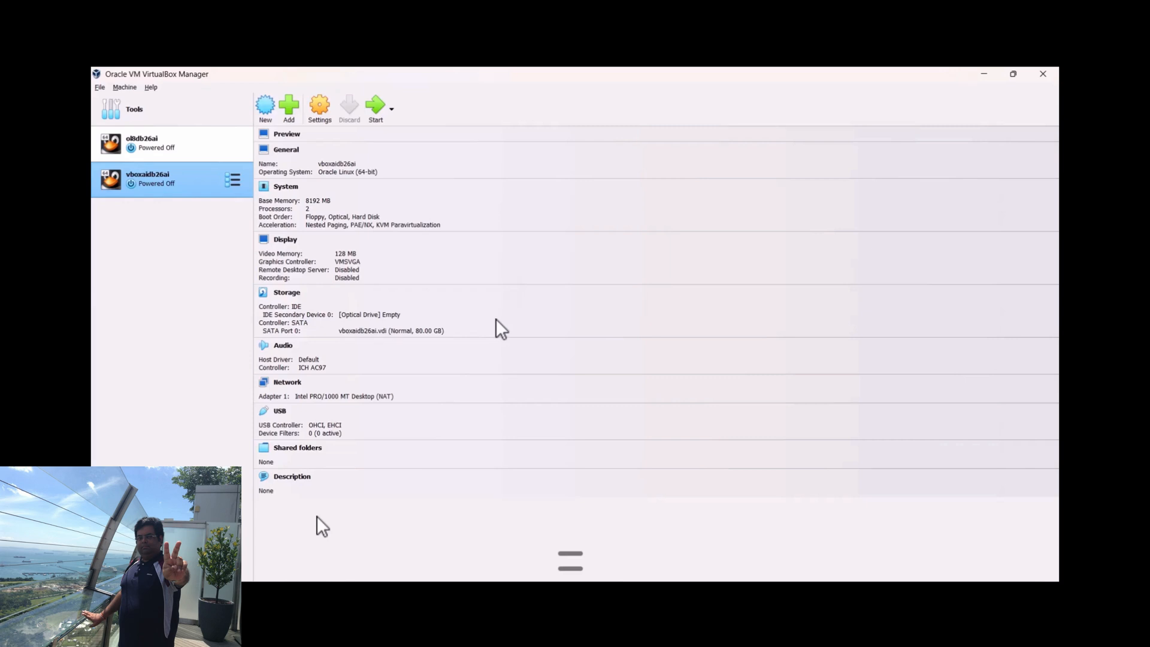
In the system settings of vboxaidb26ai, change the boot order to Optical, Hard Disk, Floppy
click(321, 114)
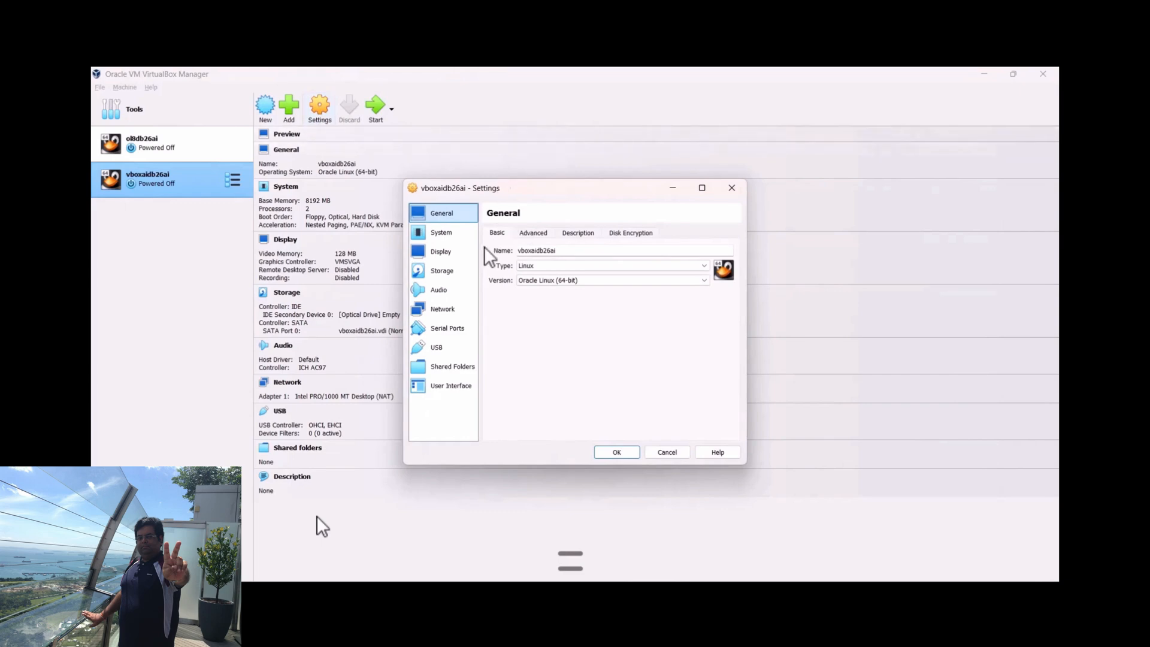
click(440, 234)
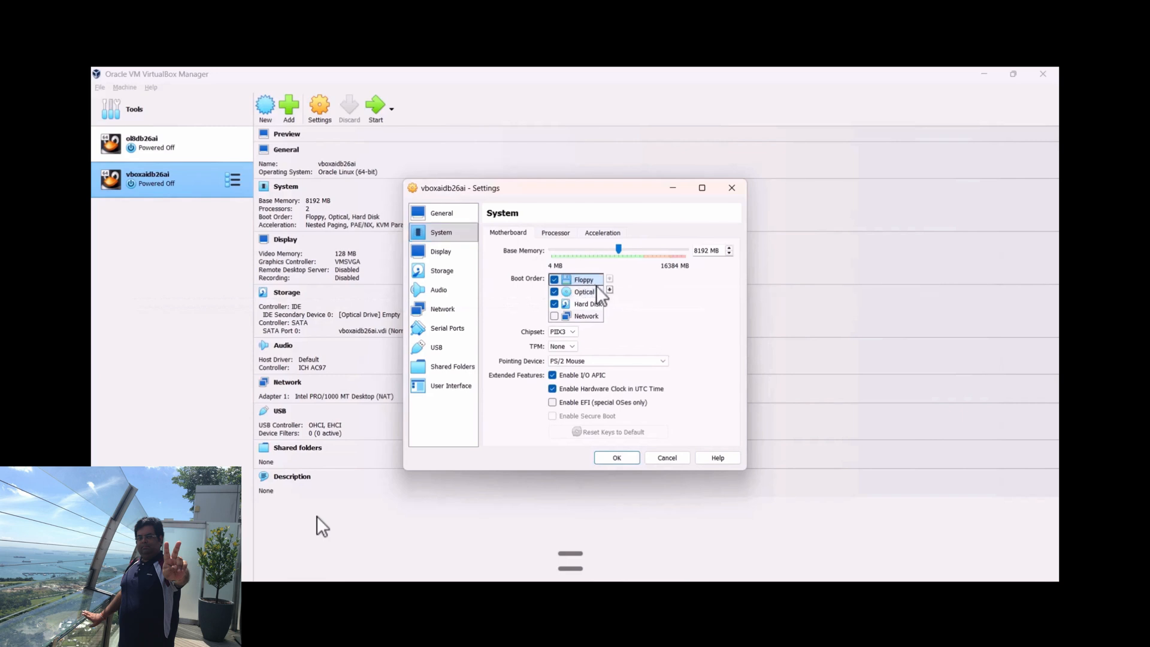
click(612, 290)
click(612, 290)
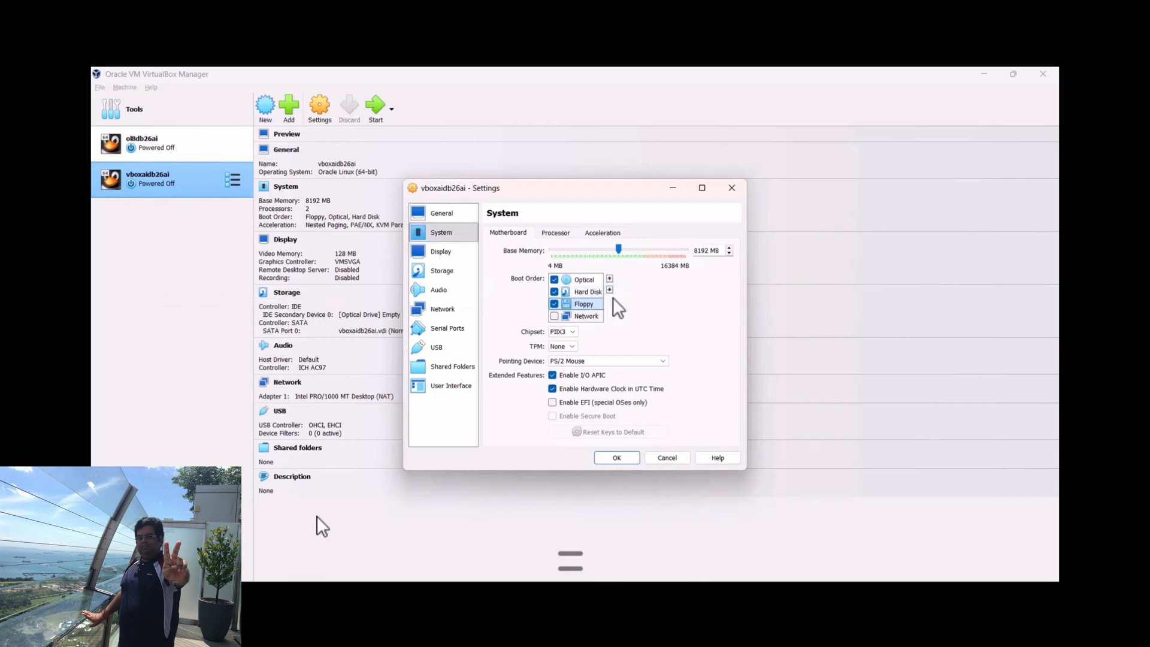
Set the pointing device to USB Tablet and apply the virtual machine settings
click(666, 363)
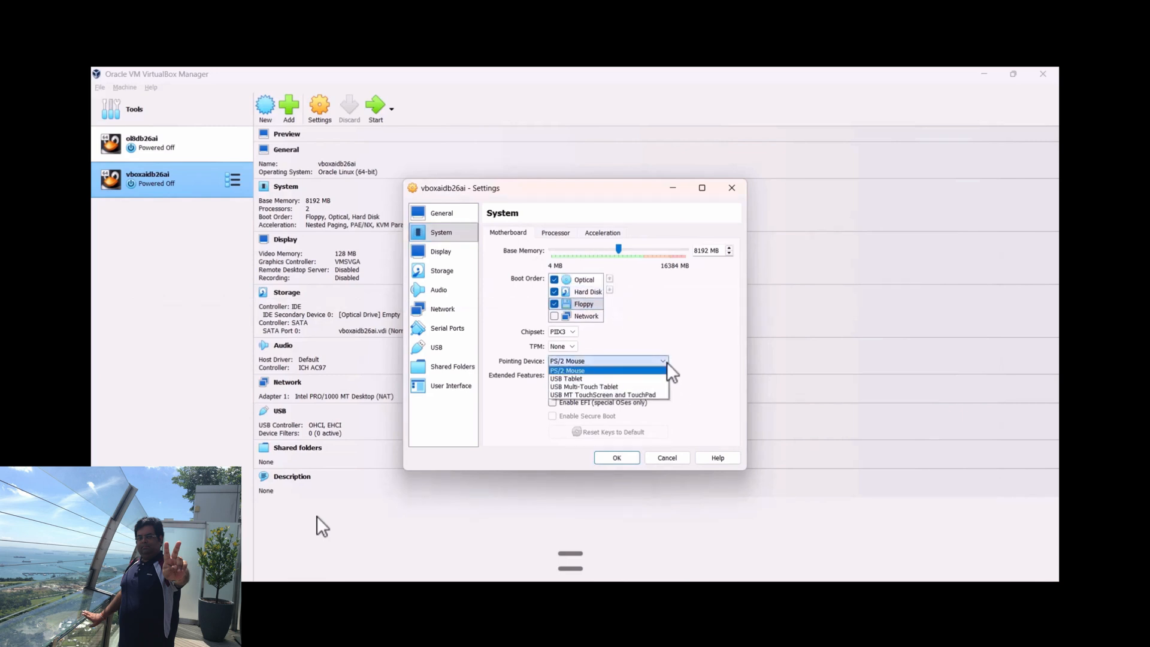
click(642, 375)
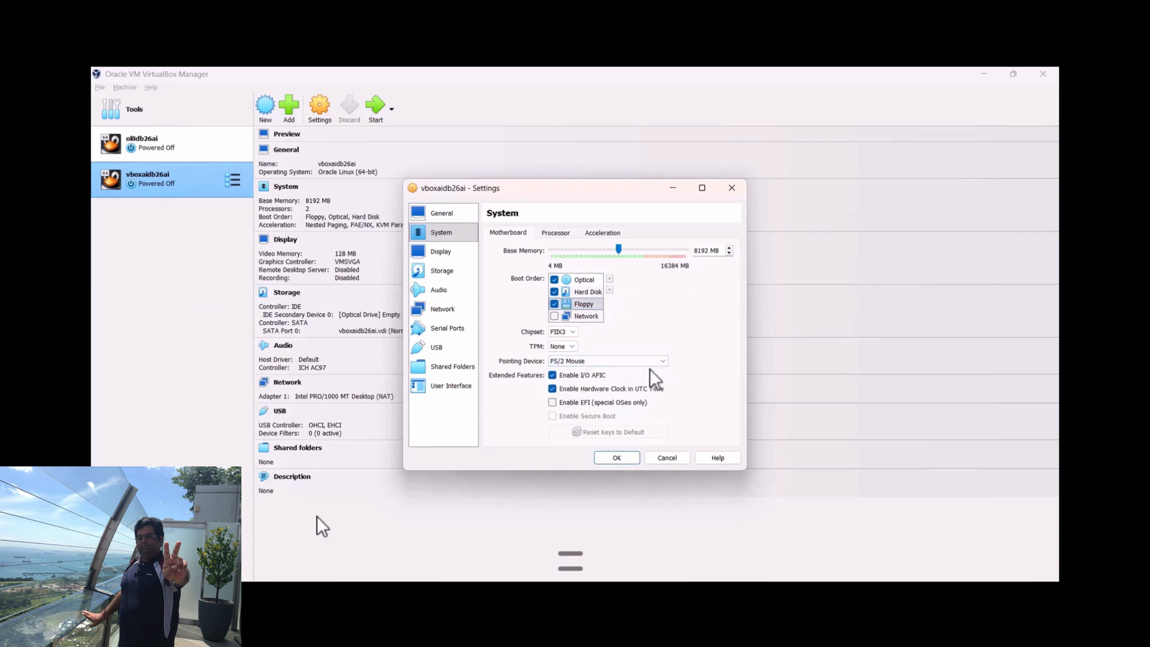
click(658, 361)
click(627, 379)
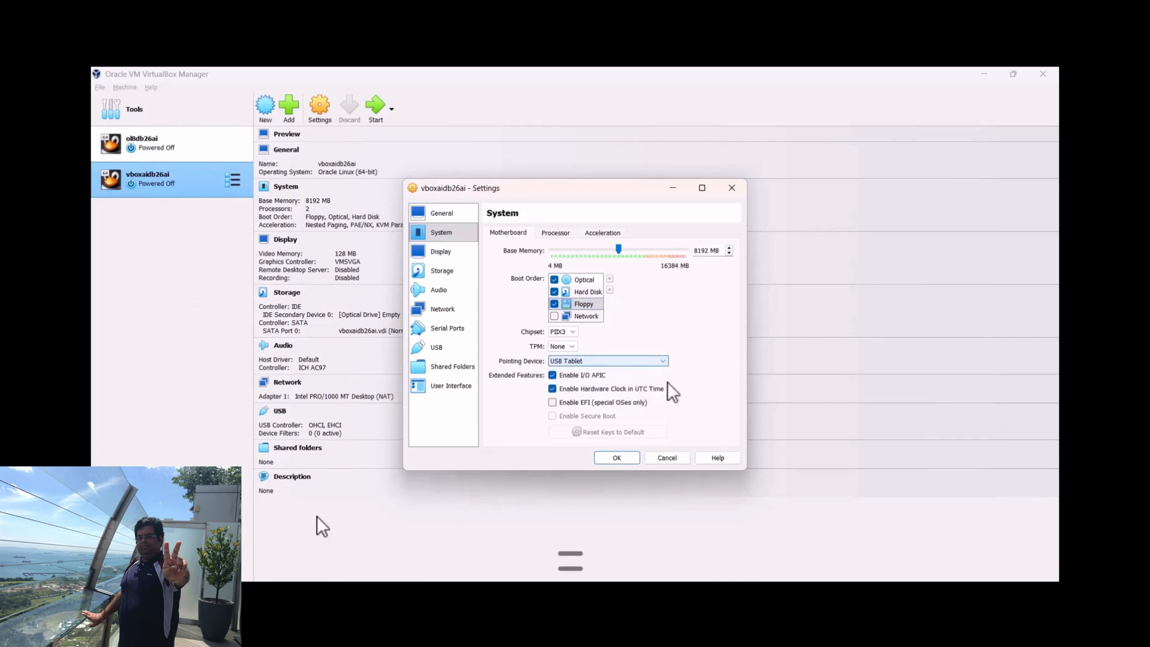
click(617, 457)
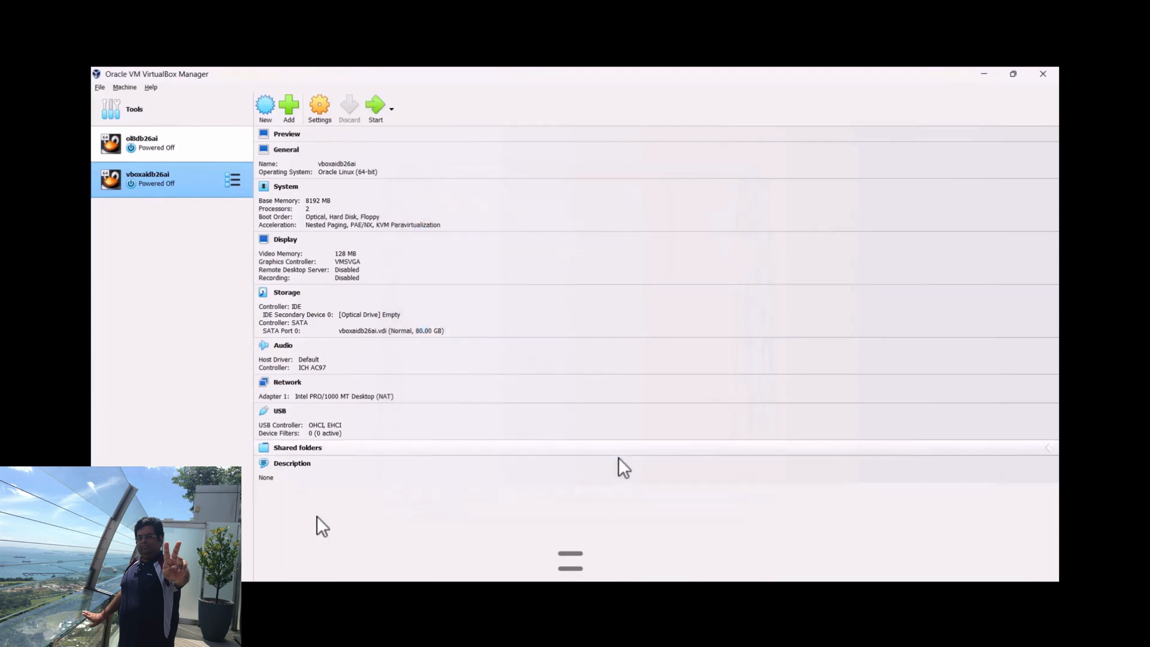
Insert OracleLinux-R9-U7-x86_64-dvd.iso into the optical drive of vboxaidb26ai and start the virtual machine in a maximized window
click(393, 314)
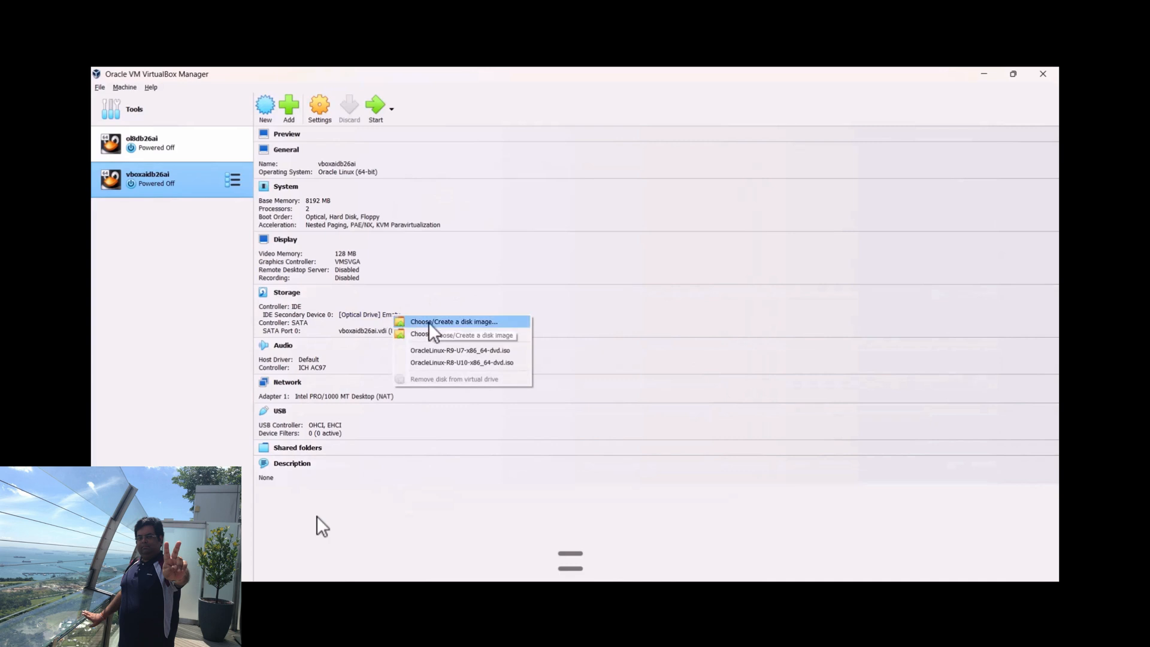
click(462, 350)
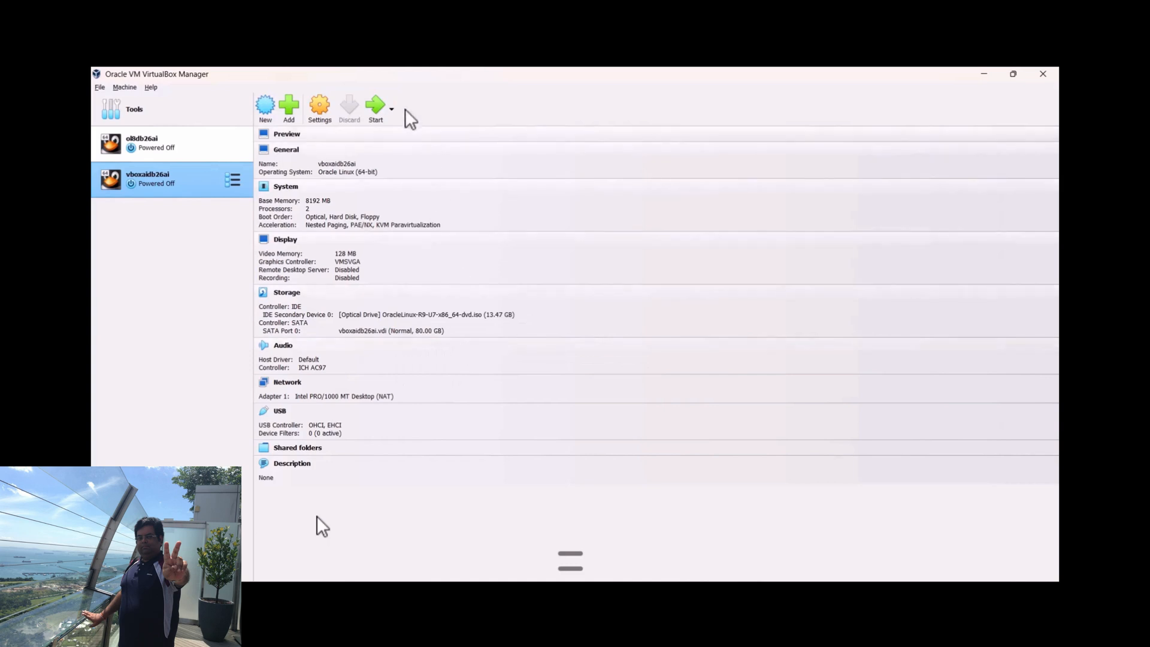
click(376, 106)
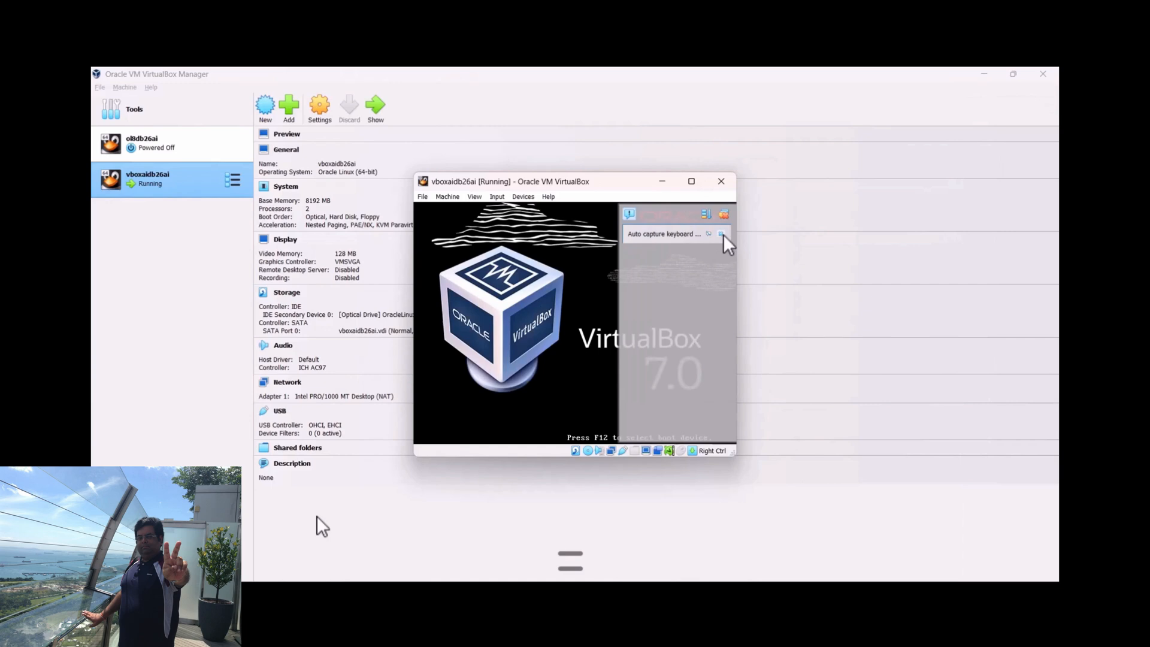
click(692, 182)
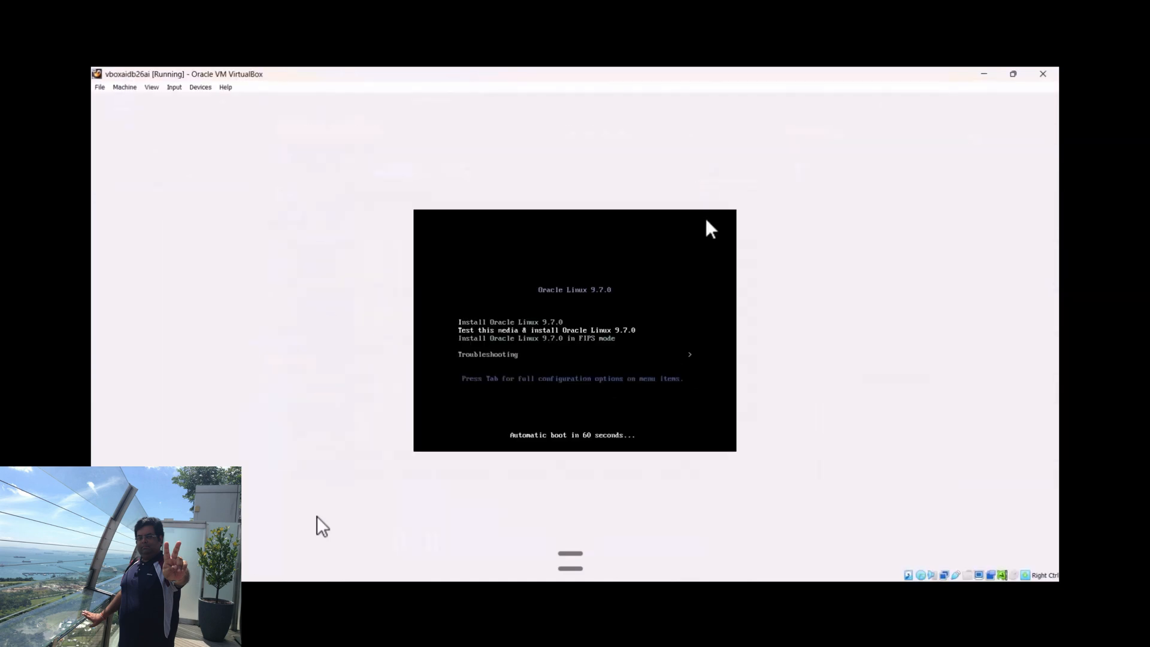
Boot with Install Oracle Linux 9.7.0 and continue with English (United States) as the installation language
key(Up)
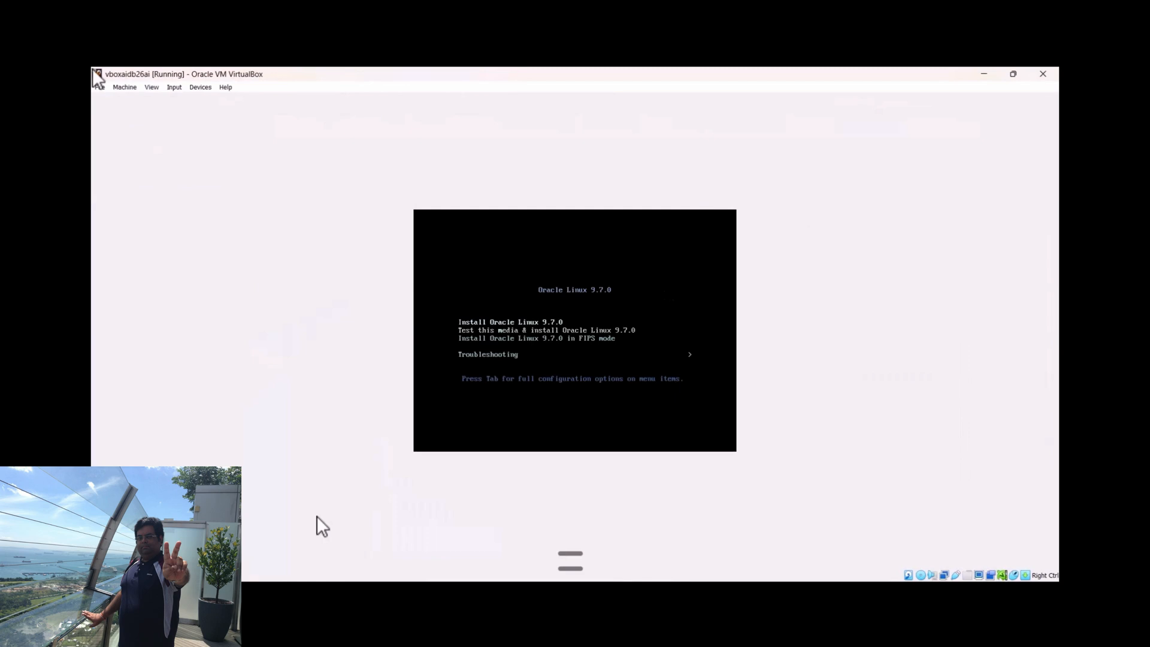
key(Return)
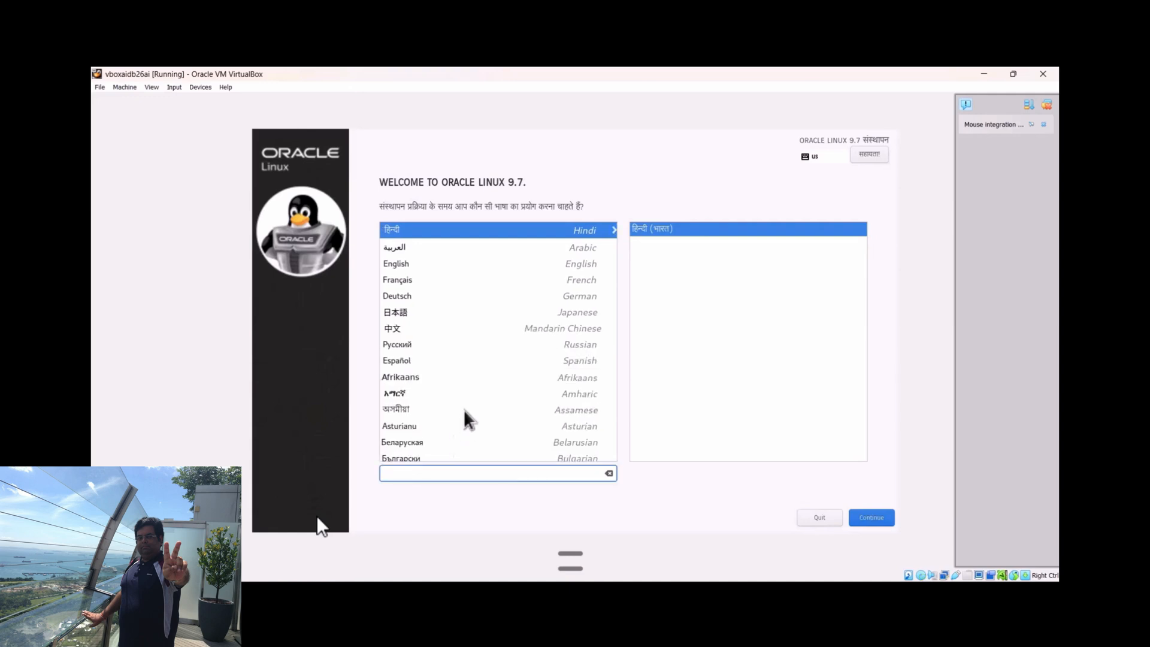
click(403, 264)
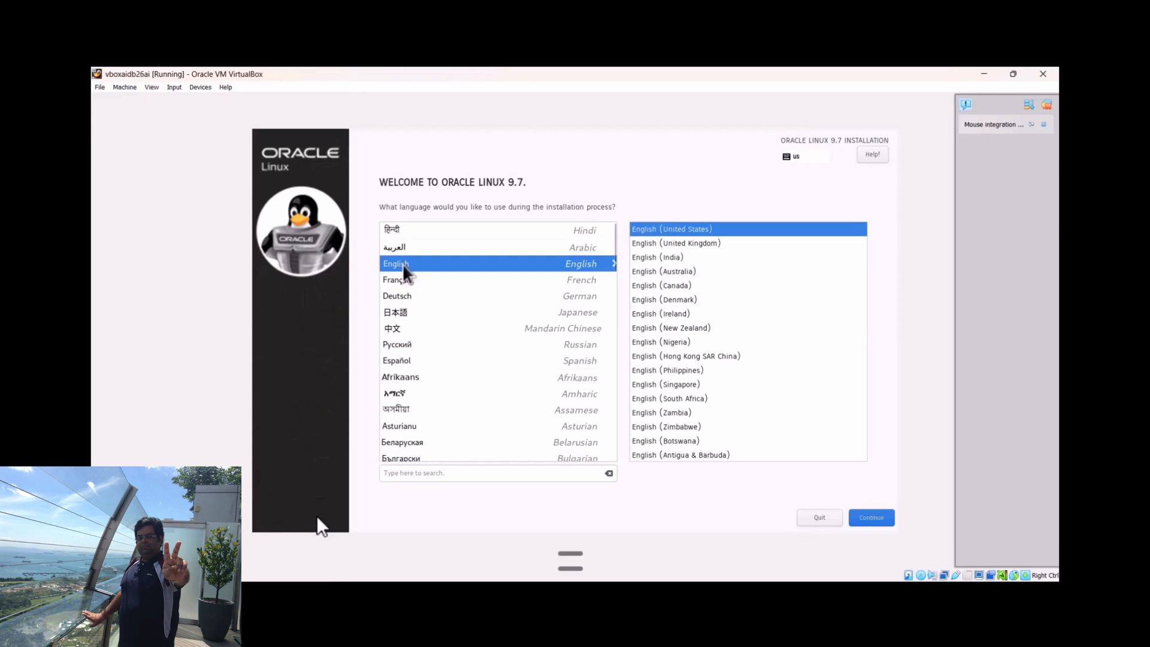
click(875, 516)
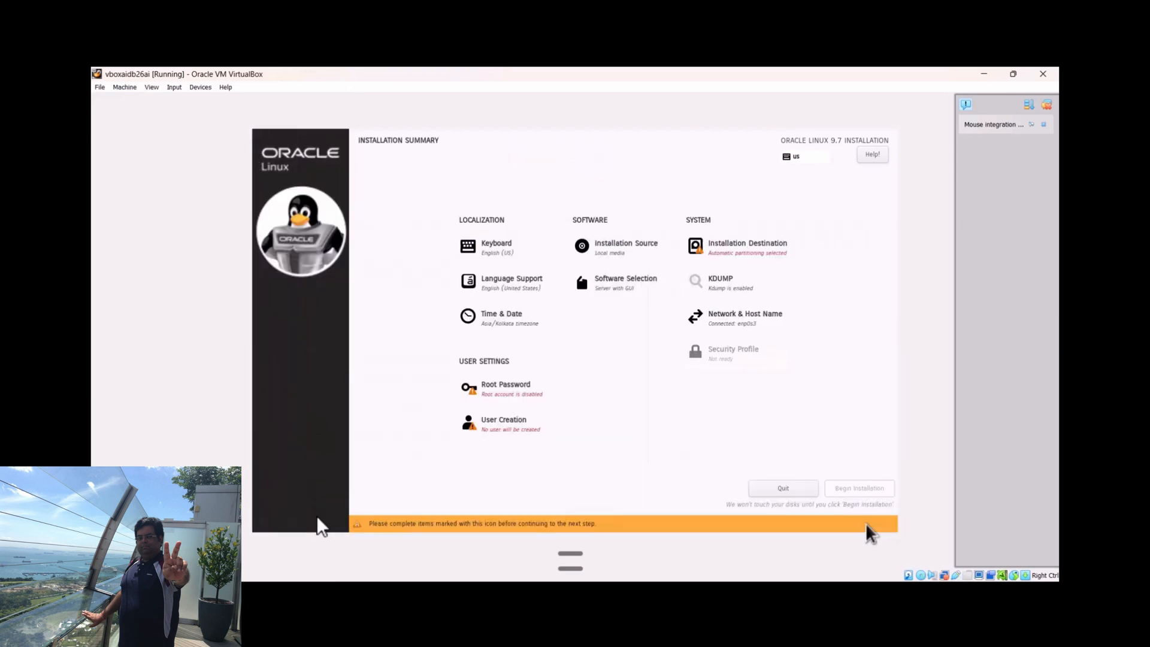
Select the 80 GiB ATA VBOX HARDDISK as the installation destination with automatic storage configuration
click(741, 247)
click(281, 255)
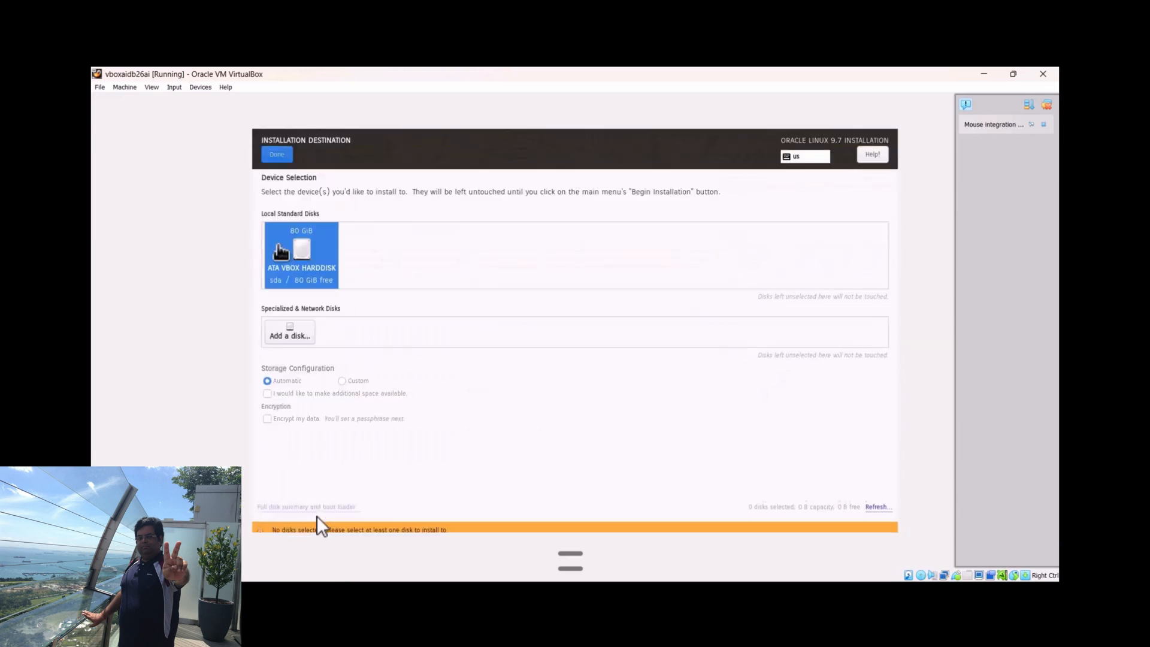
click(282, 156)
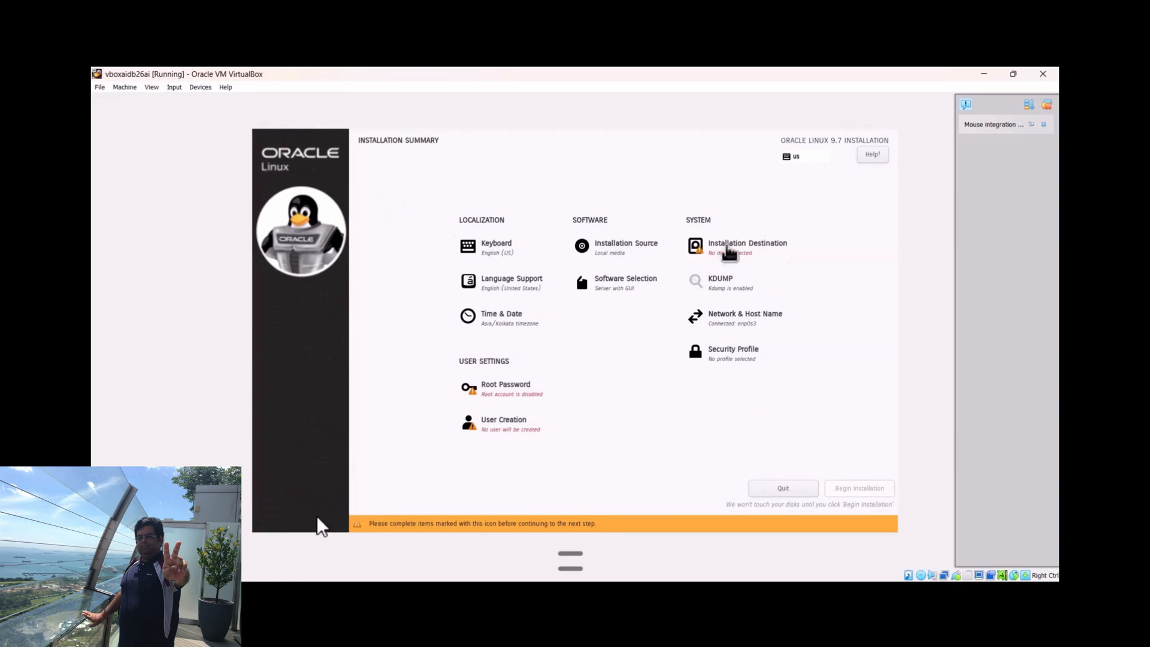
click(728, 249)
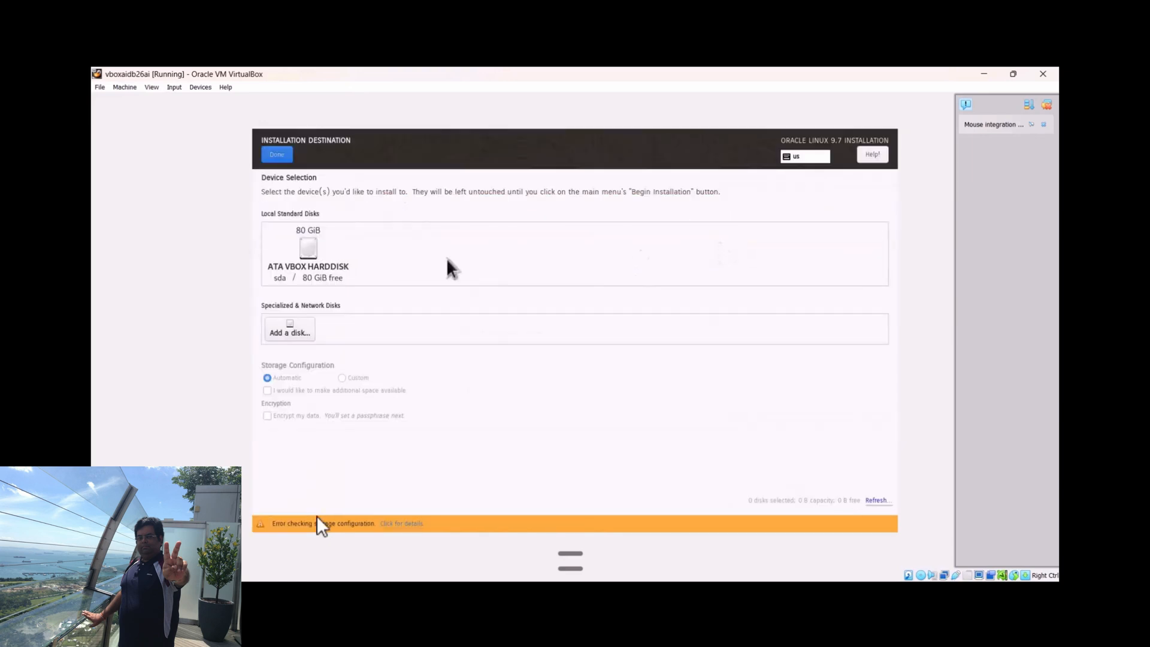
click(311, 257)
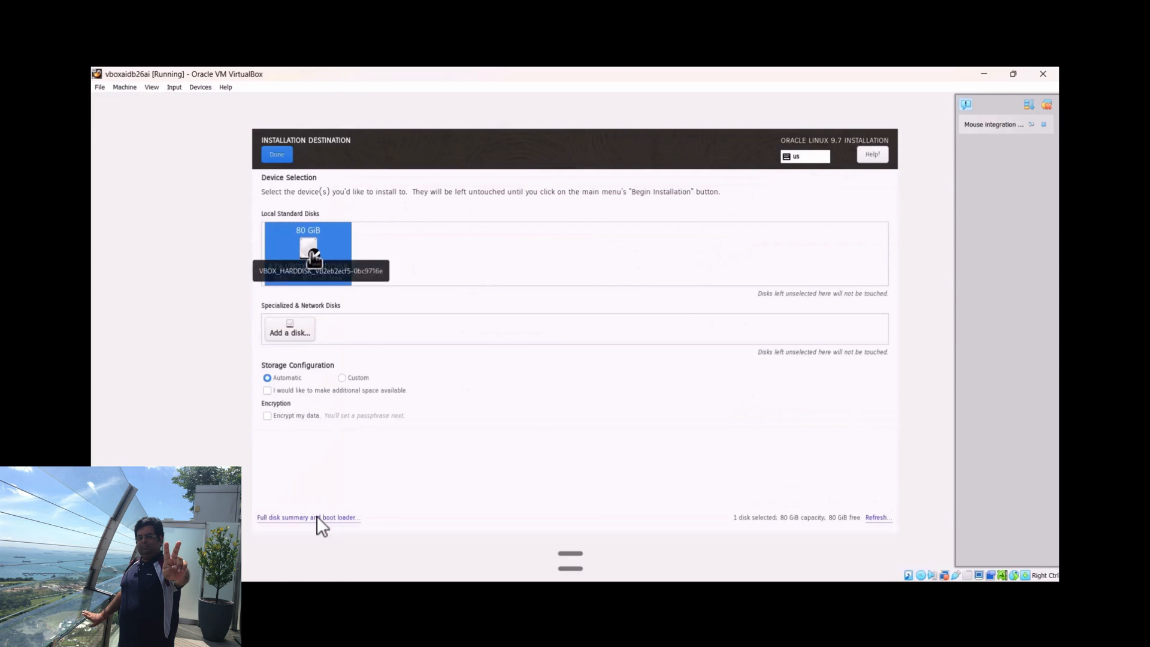
click(277, 155)
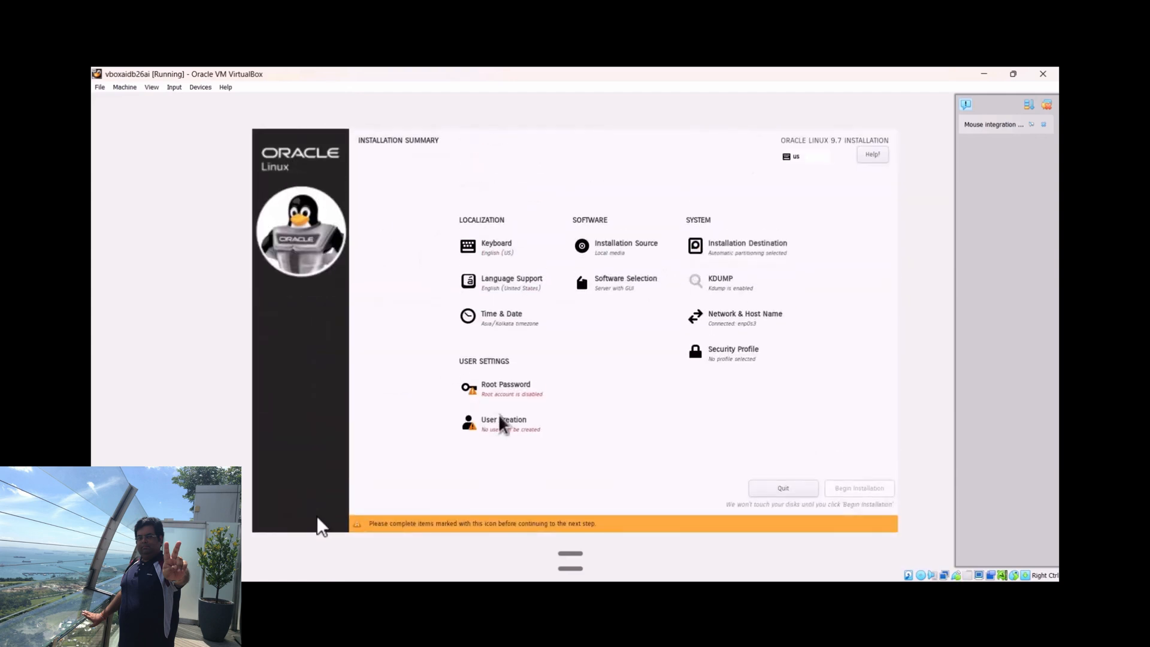
Enter and confirm the root password with the root account unlocked, and accept the weak password
click(507, 386)
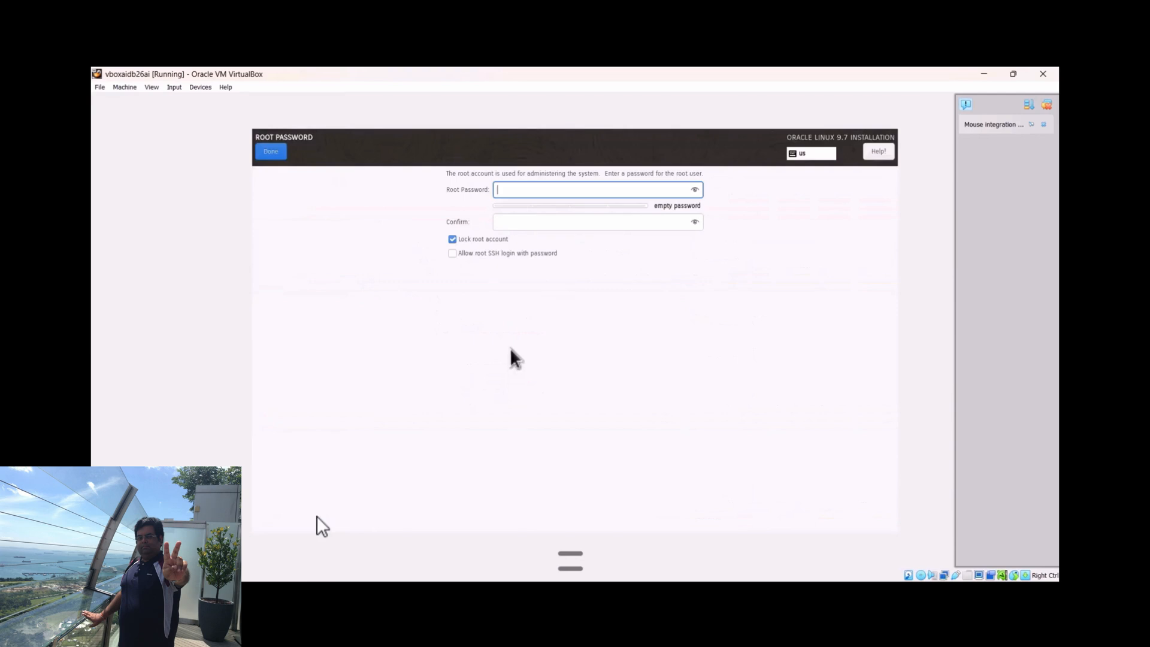
text(••••••)
key(Tab)
text(•)
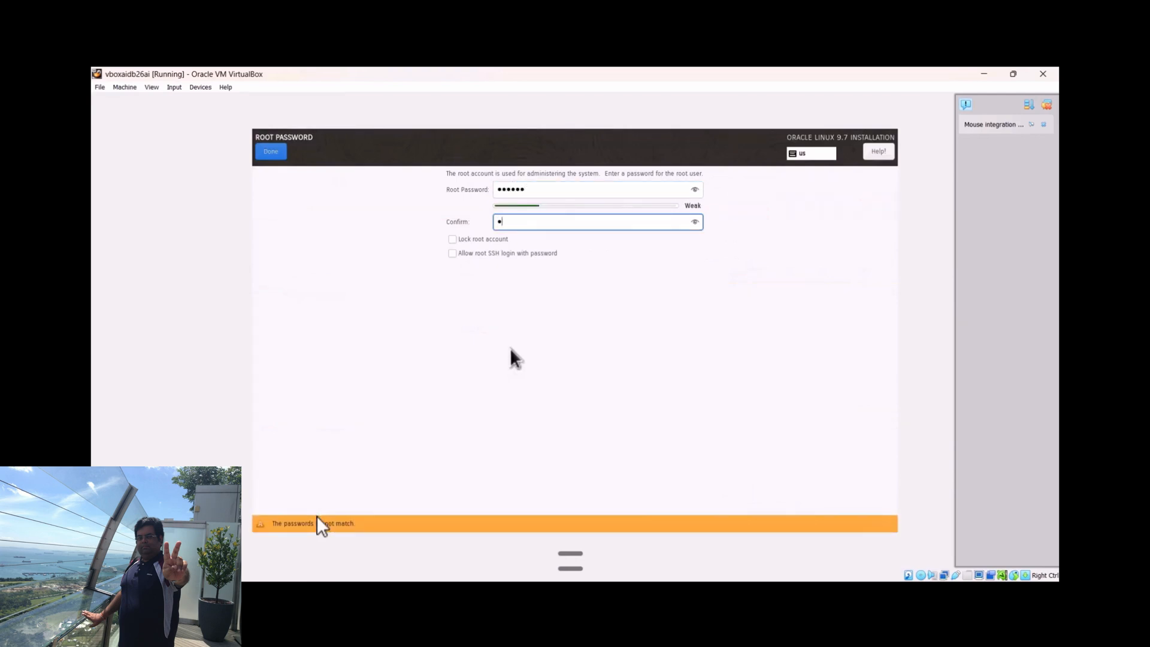
text(•••••)
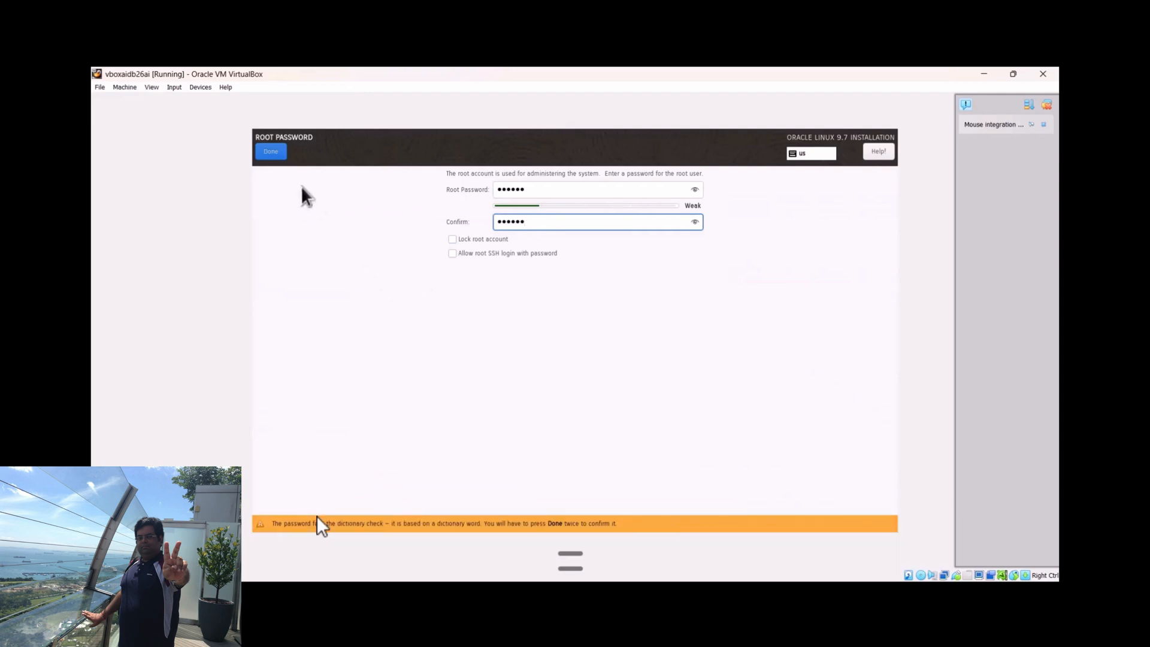
click(273, 153)
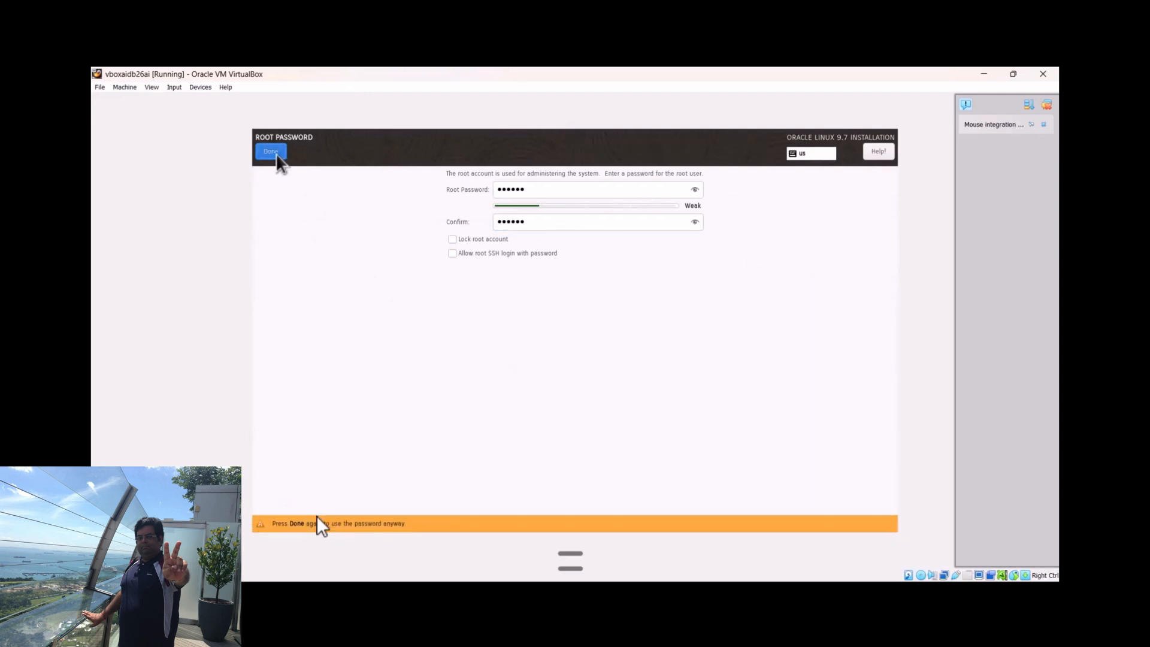
click(273, 153)
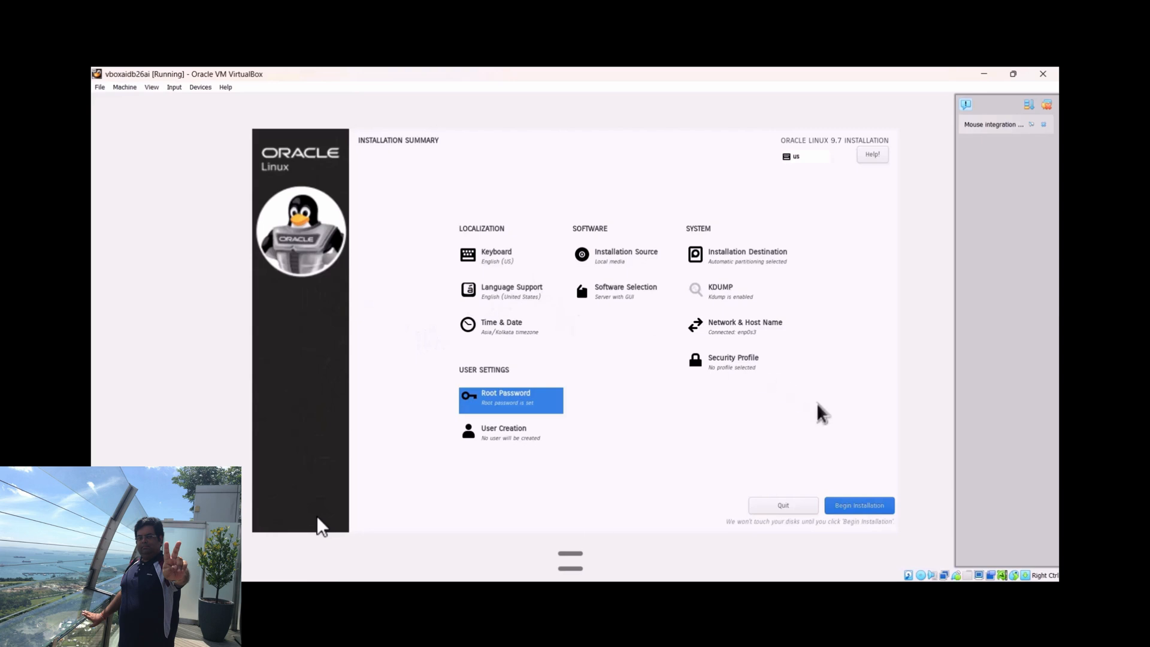
Begin the Oracle Linux 9.7 installation and reboot the system once it completes
click(862, 510)
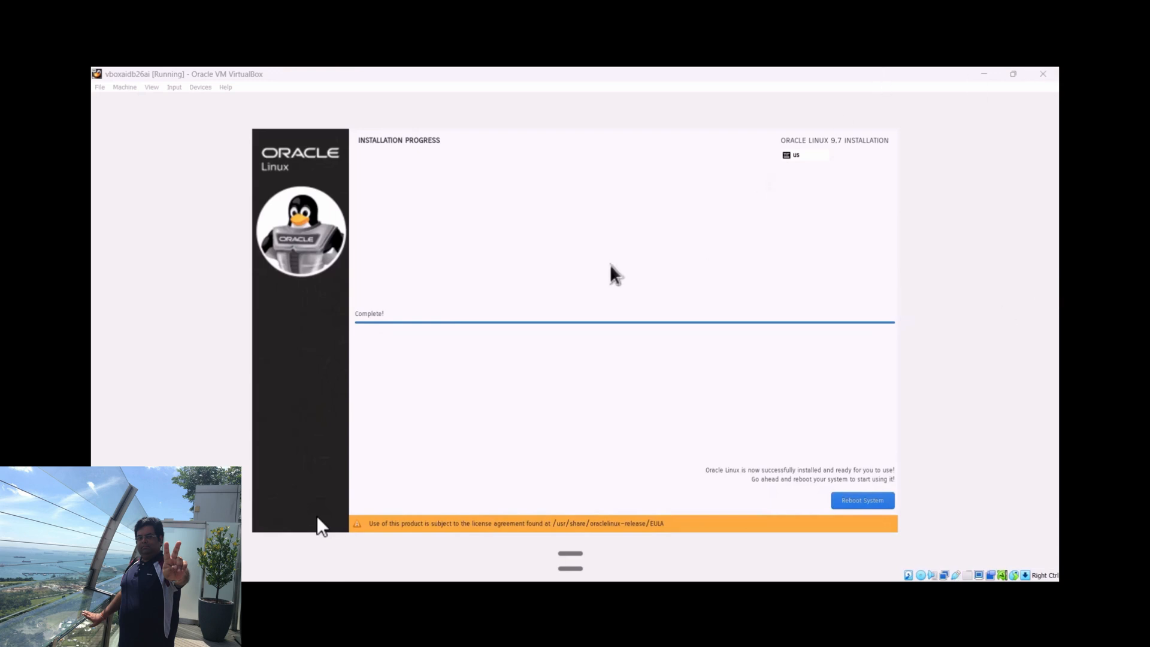
click(871, 500)
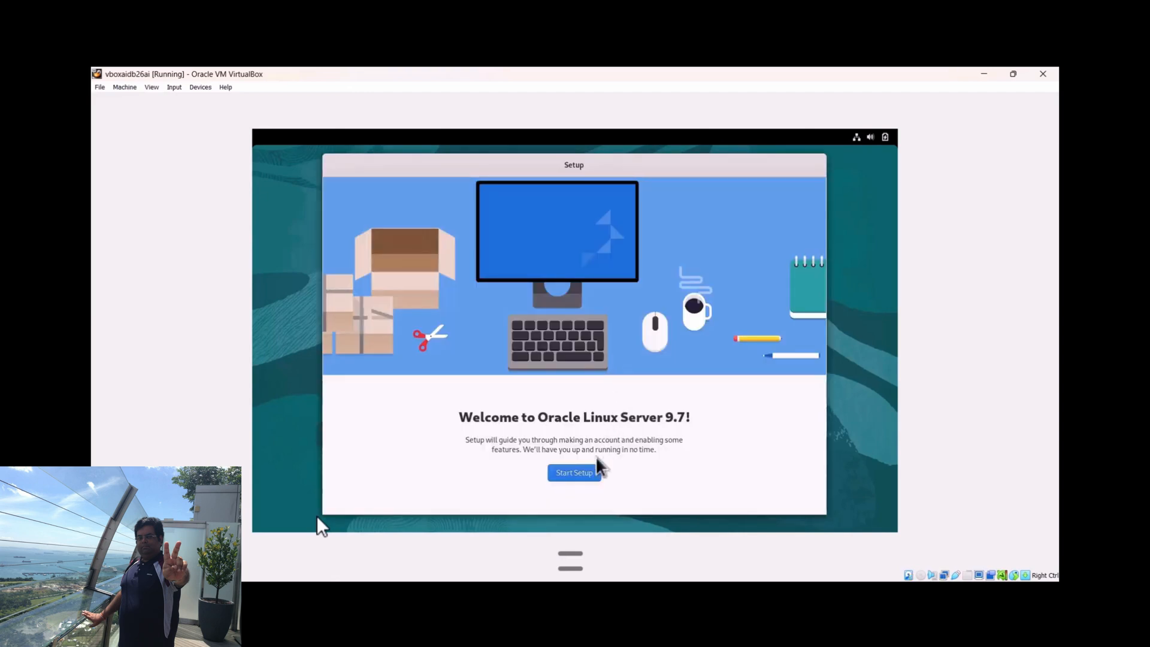
Start the initial setup, keep Location Services enabled and skip connecting online accounts
click(581, 473)
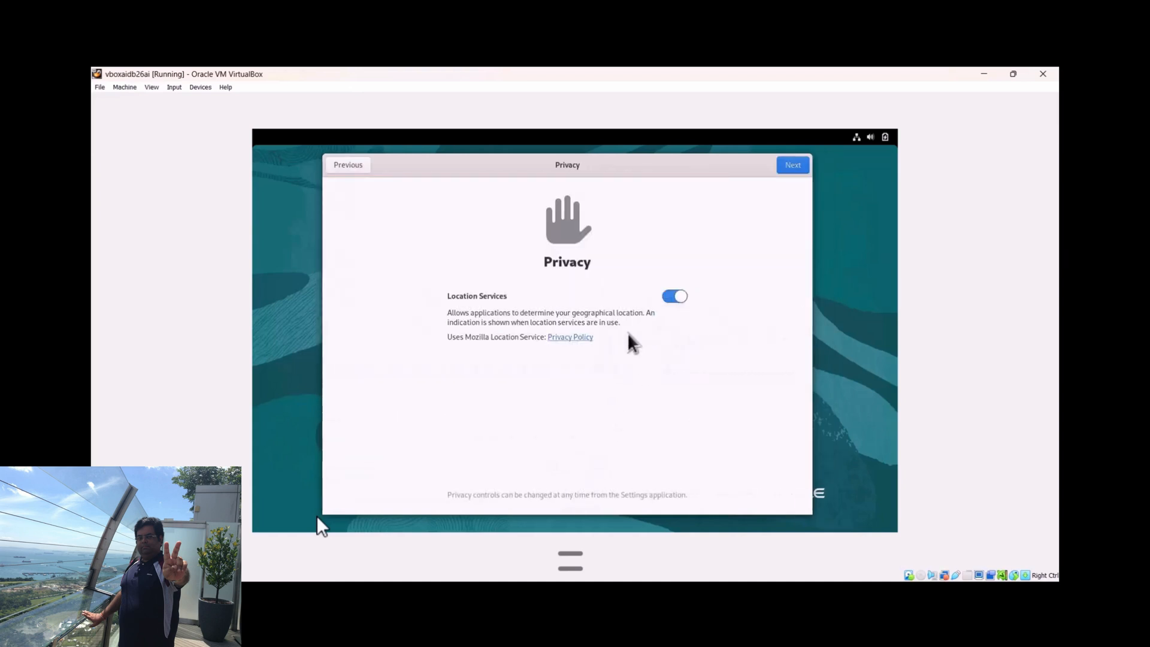
click(785, 171)
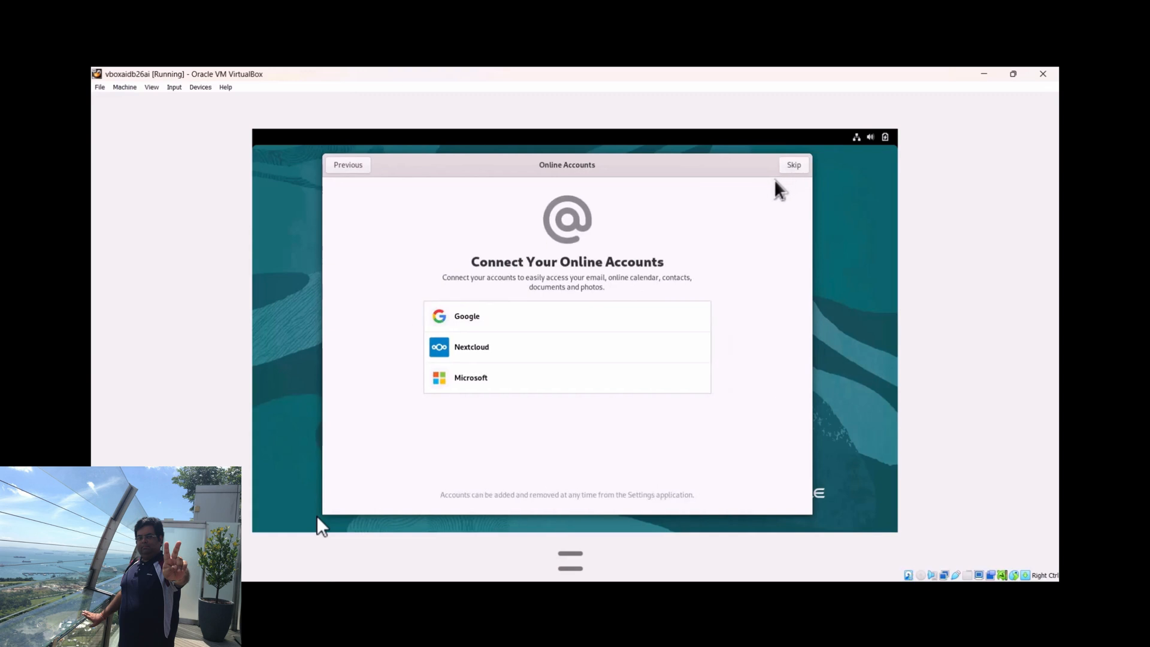
click(790, 168)
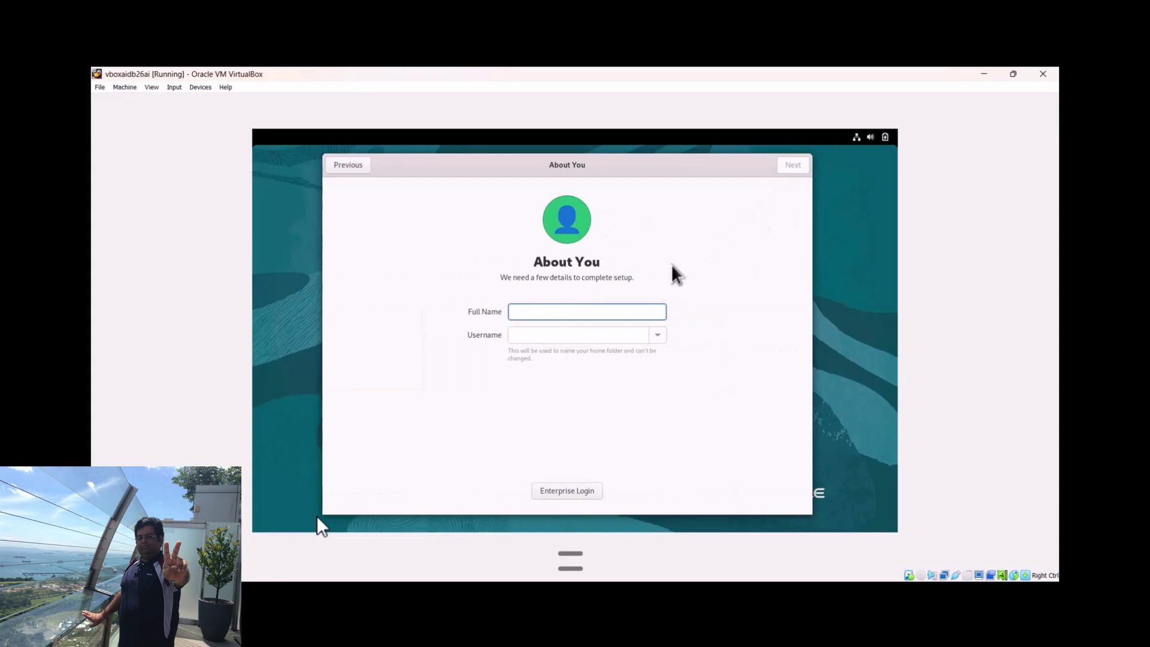
Create the user account by entering the full name, then entering and confirming the account password
text(tamal)
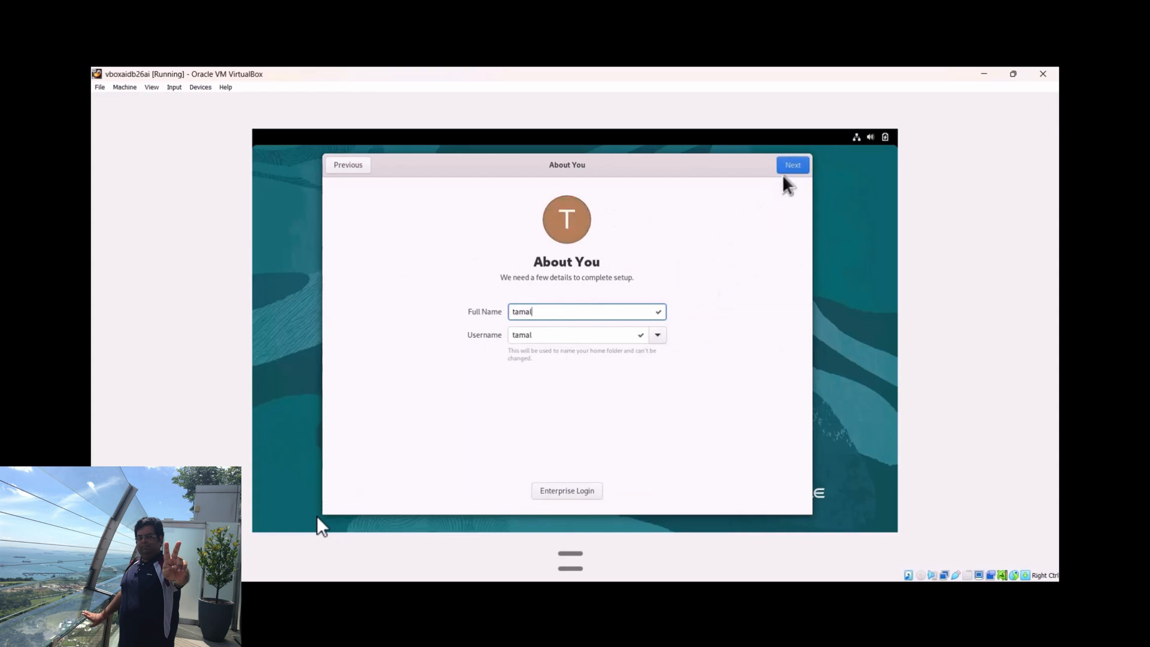
click(791, 166)
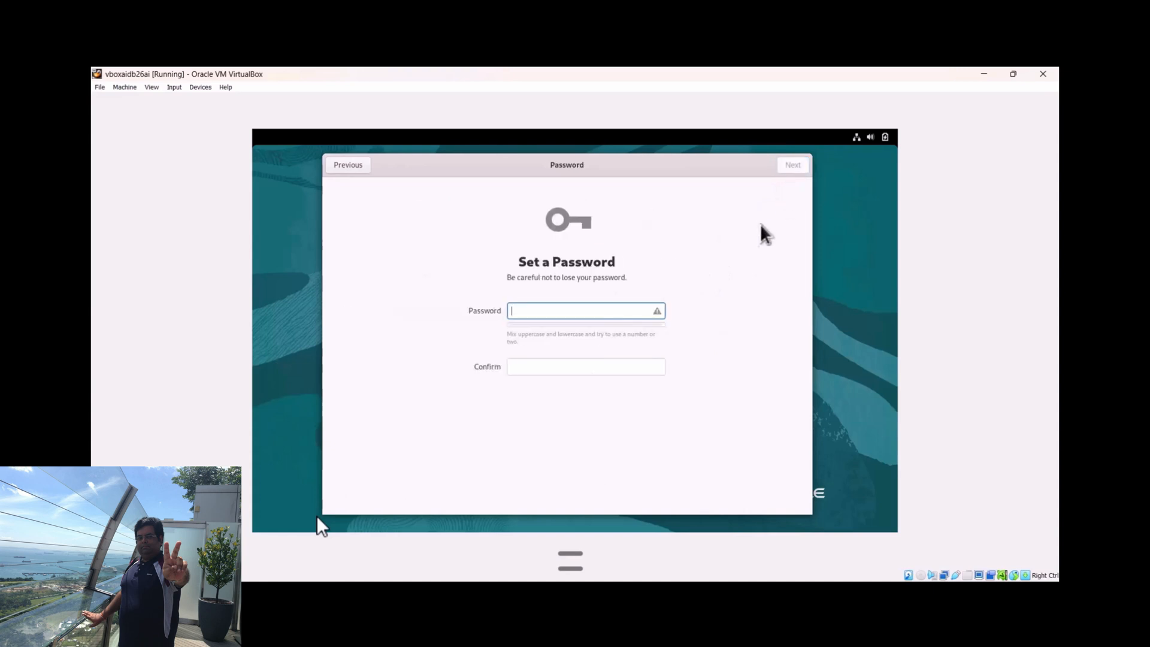
text(******)
key(Tab)
text(******)
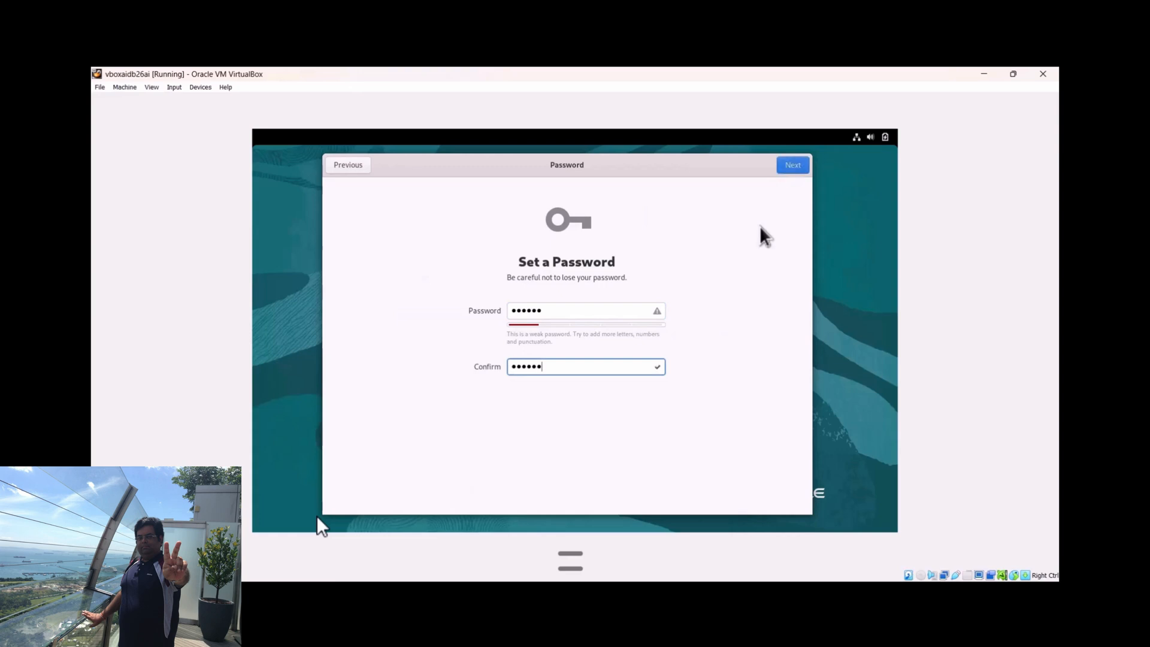
click(788, 165)
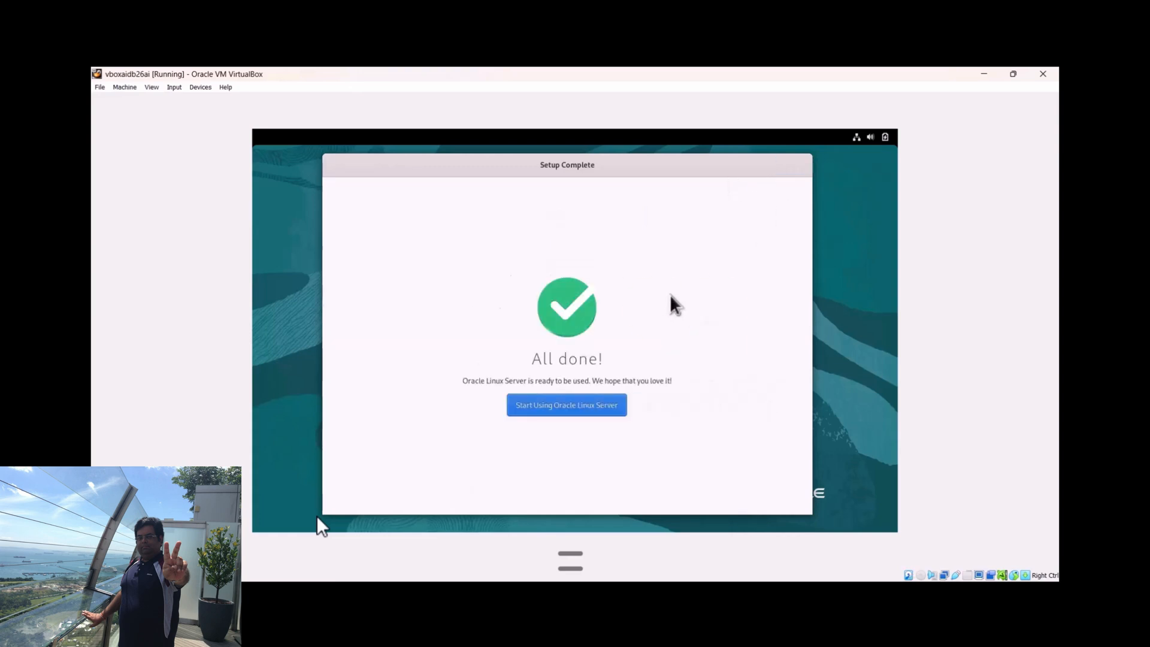
Finish the initial setup and power off the Oracle Linux virtual machine
click(613, 405)
click(872, 137)
click(773, 277)
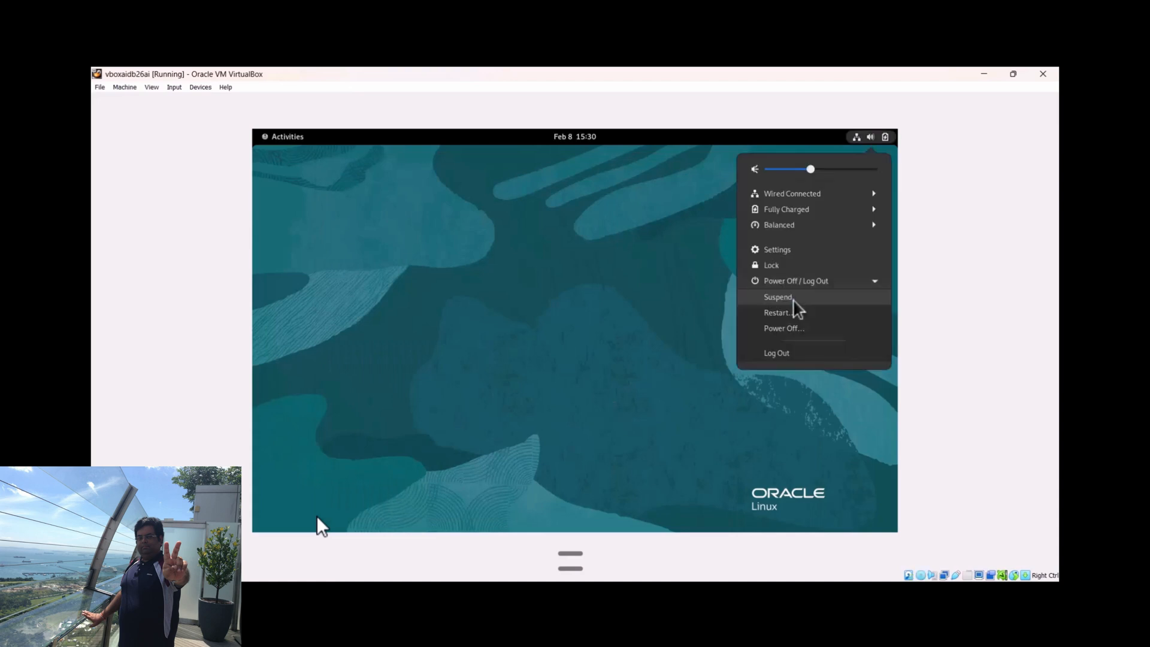
click(786, 331)
click(617, 365)
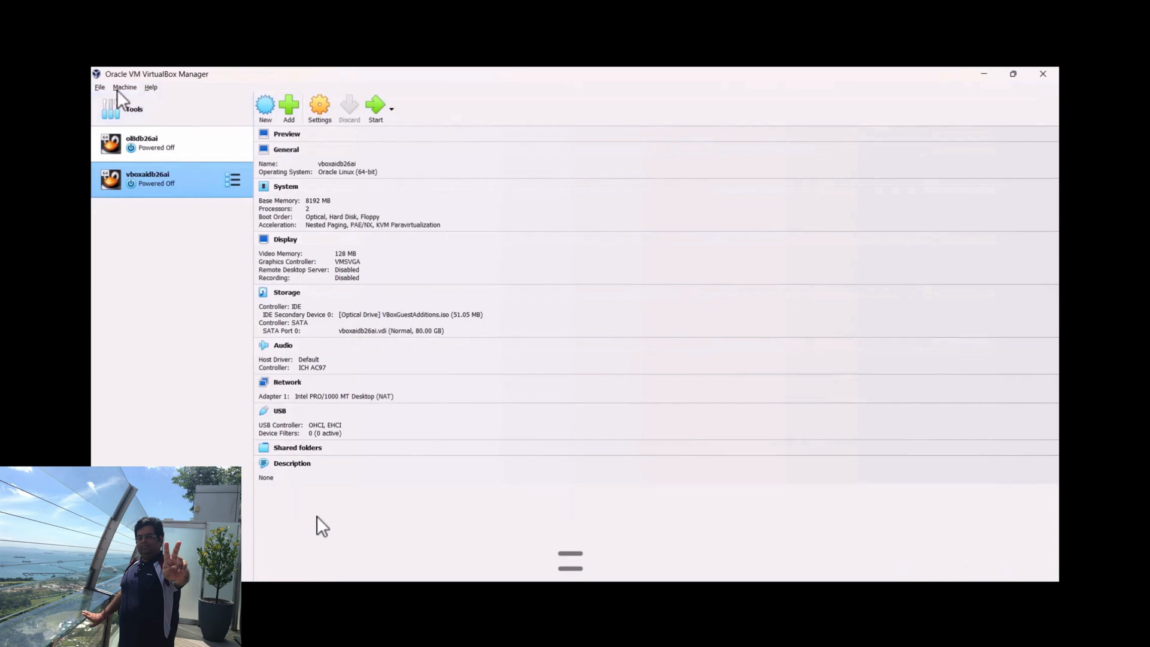
Create a second host-only network in the VirtualBox network tools and check the addresses of both host-only adapters
click(127, 108)
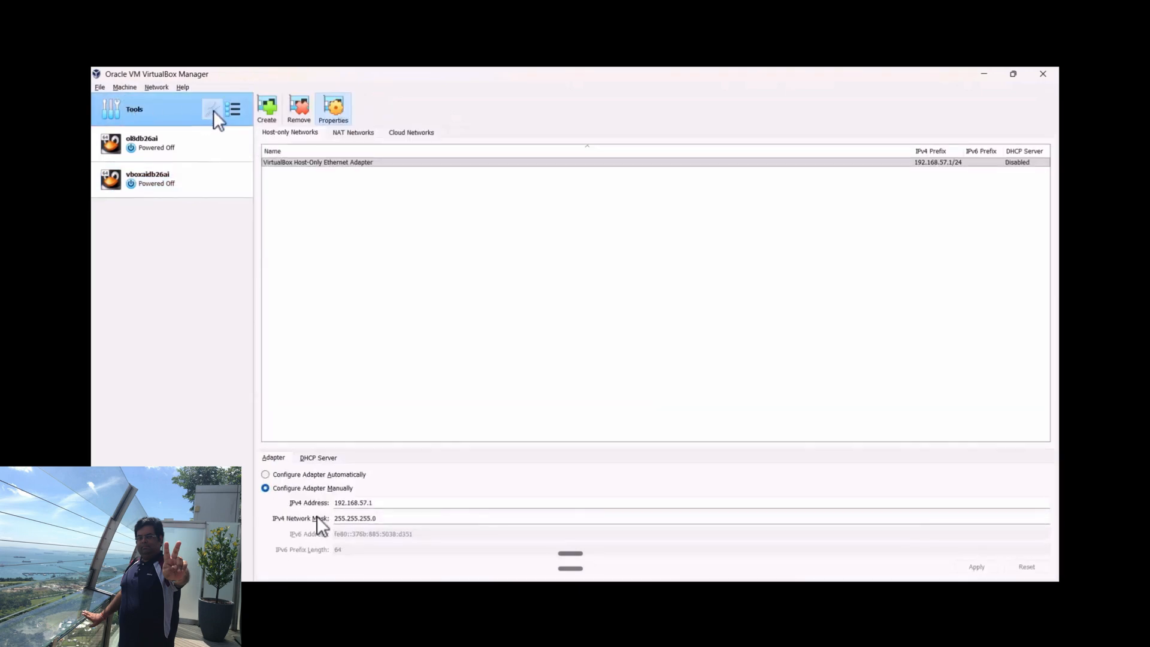
click(267, 109)
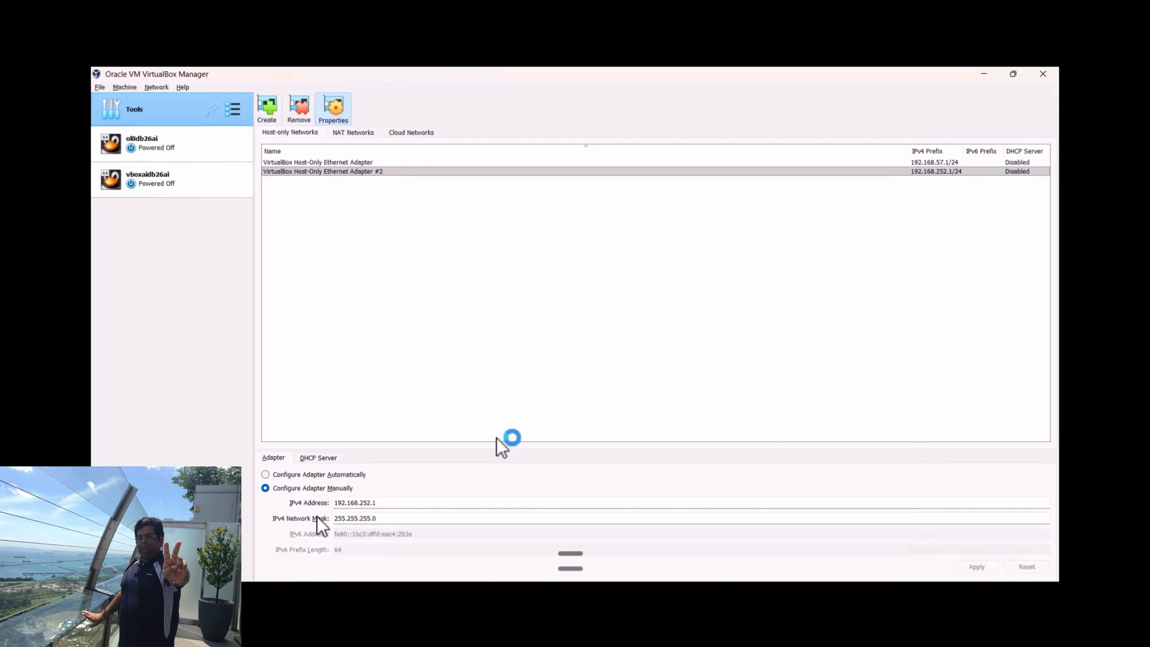
click(371, 163)
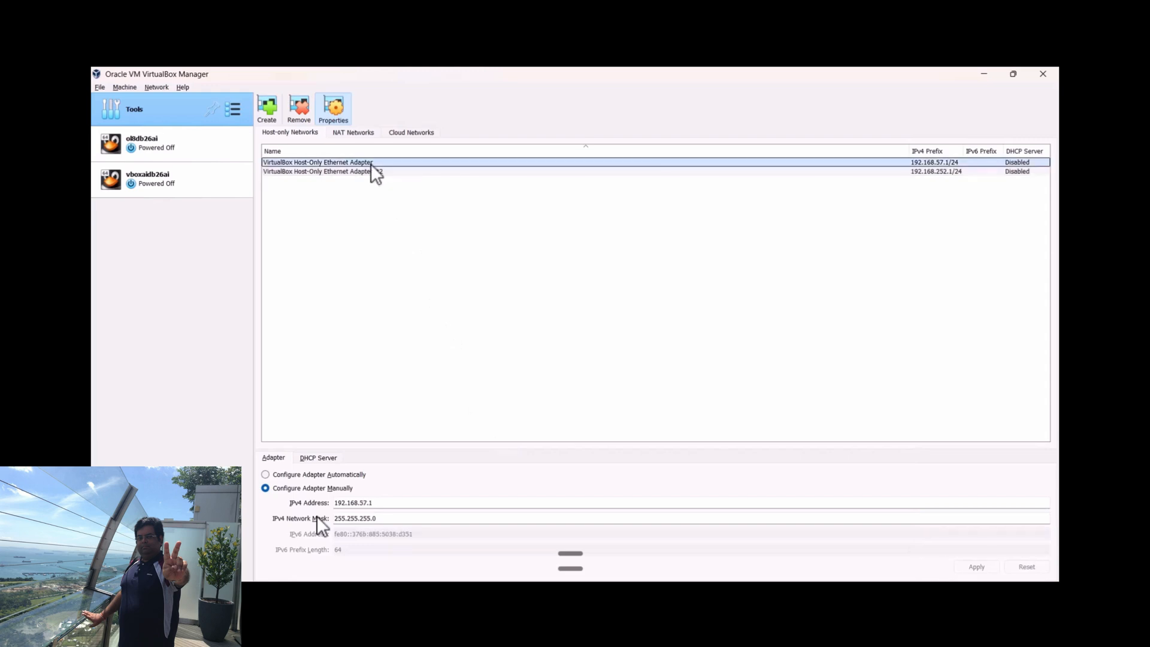
click(374, 173)
Copy the IPv4 address of the first adapter, VirtualBox Host-Only Ethernet Adapter
click(376, 161)
drag(377, 503, 333, 502)
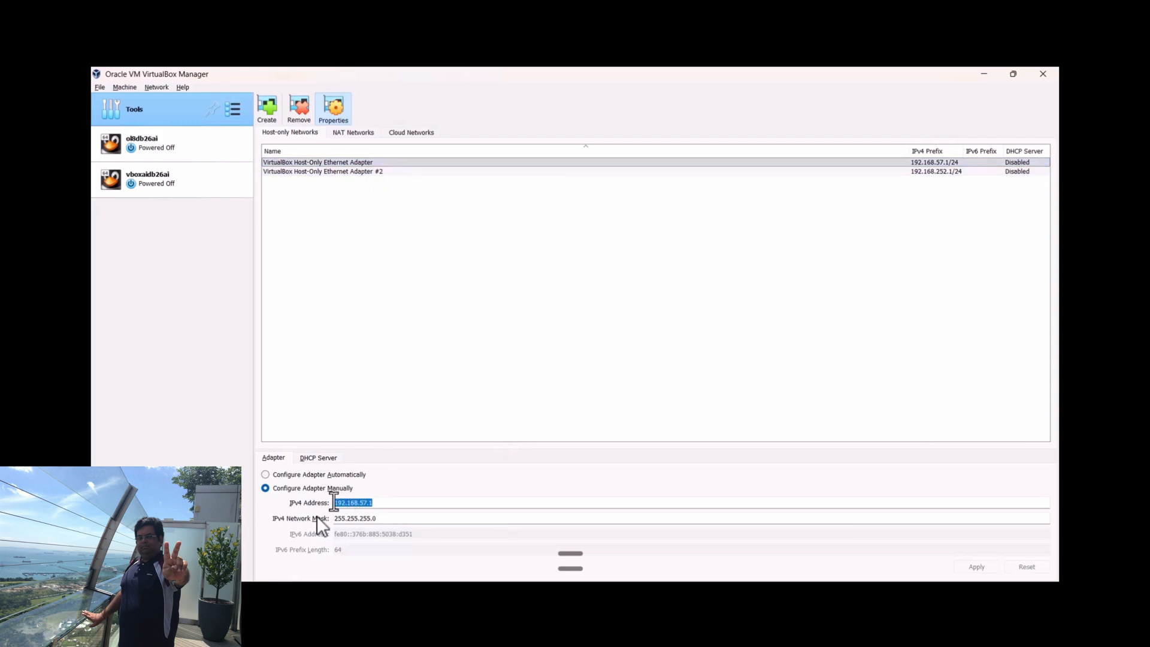
right_click(346, 503)
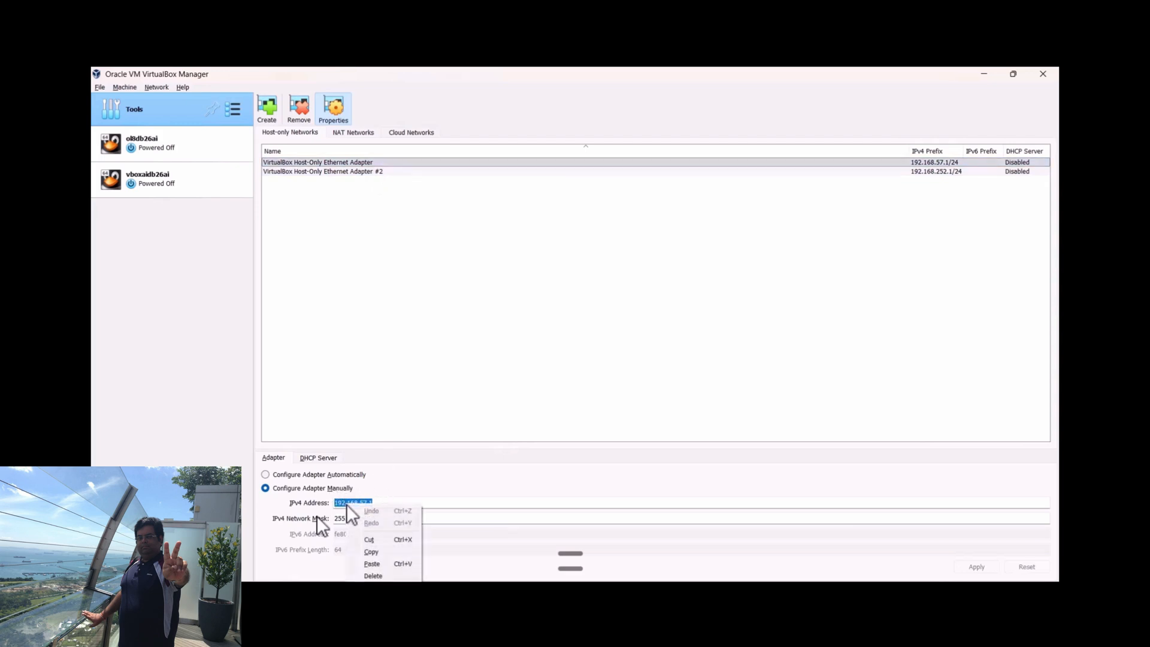
click(390, 551)
click(492, 338)
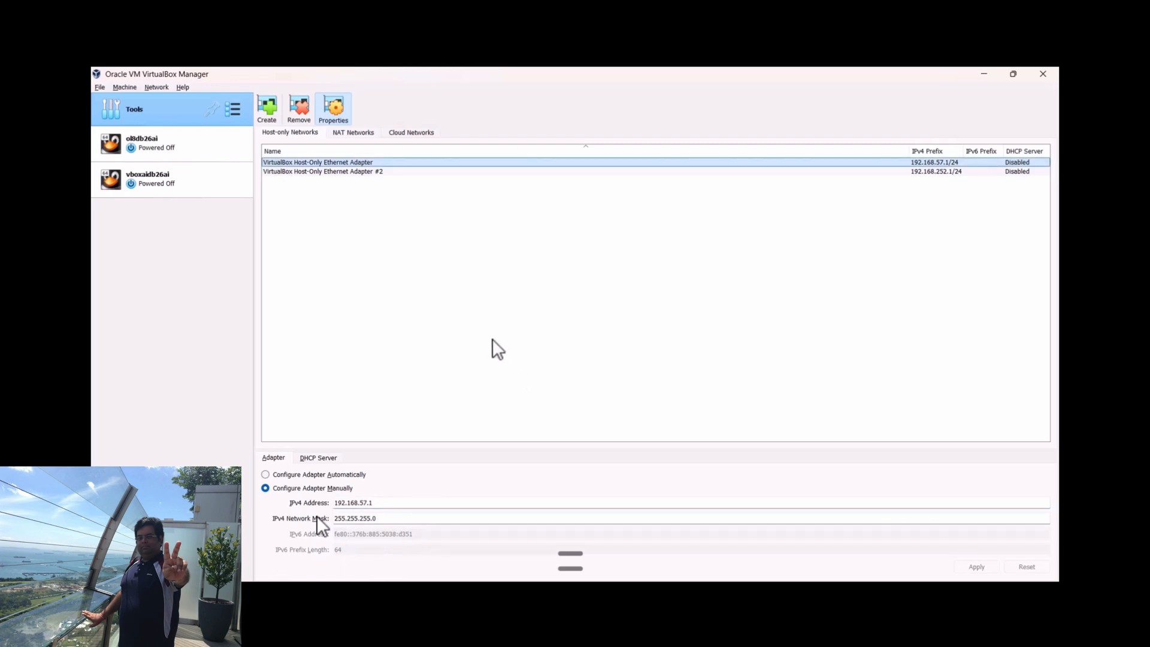
Switch to Notepad, paste the copied IPv4 address into a new untitled document and minimize the window
key(super+r)
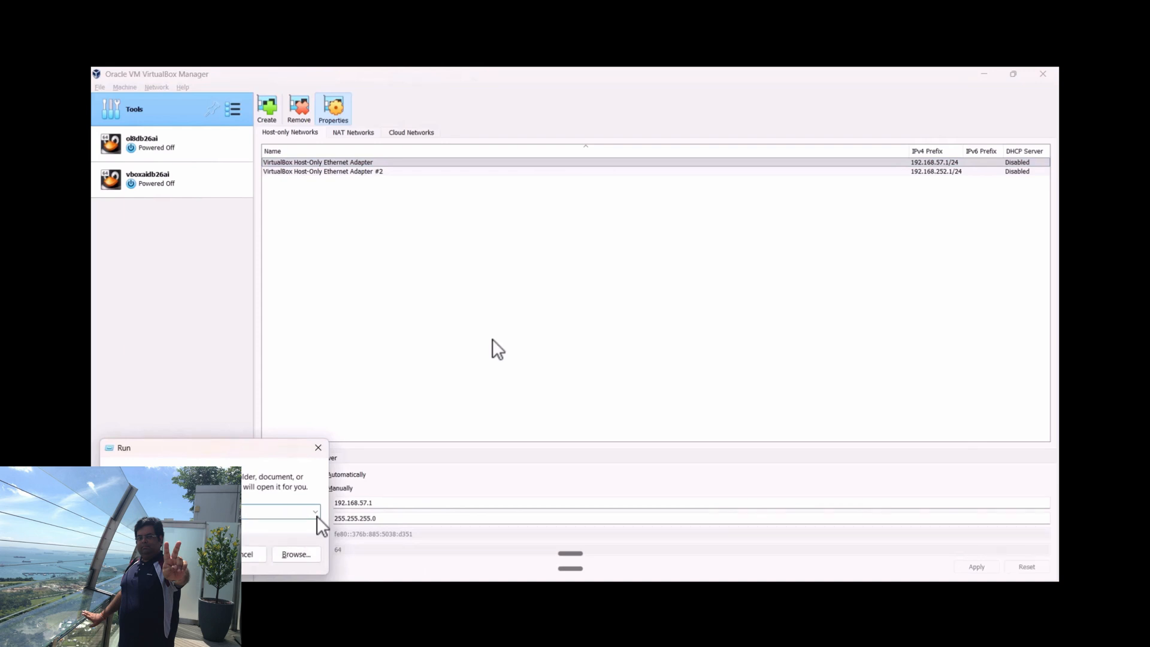
key(Escape)
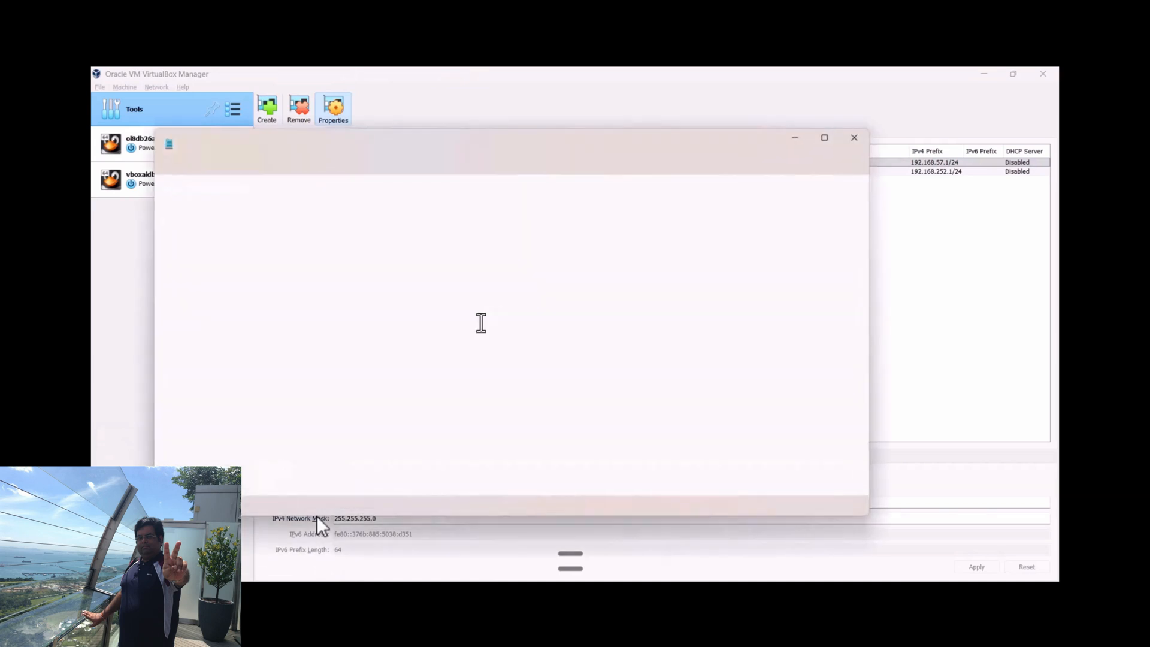
click(725, 144)
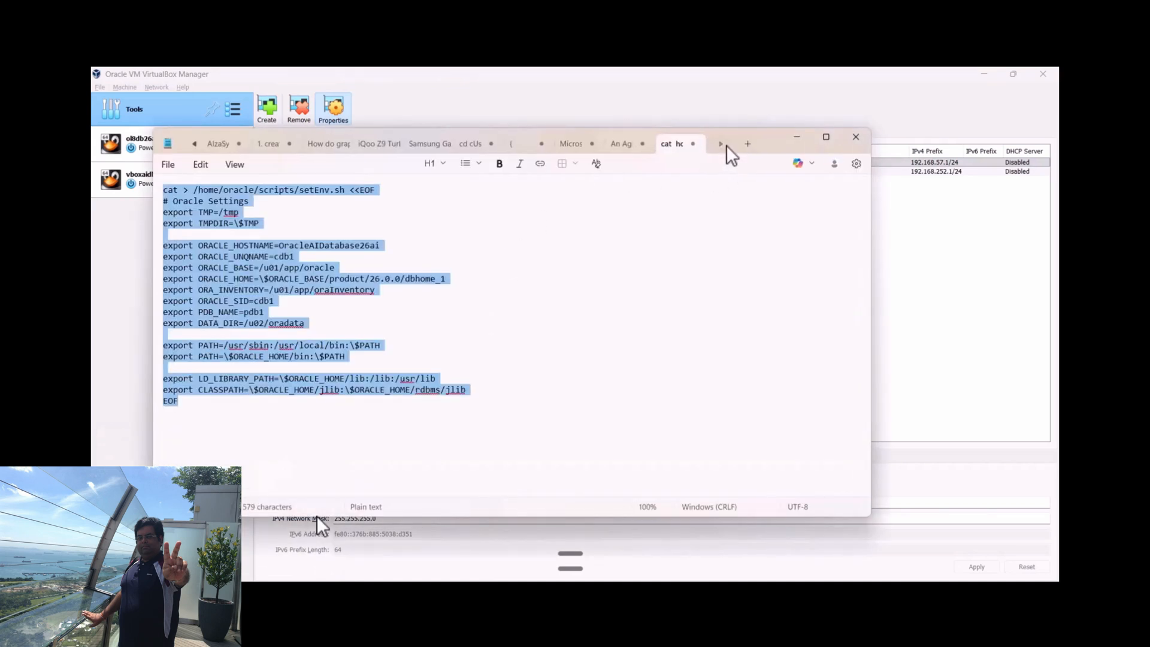
click(745, 145)
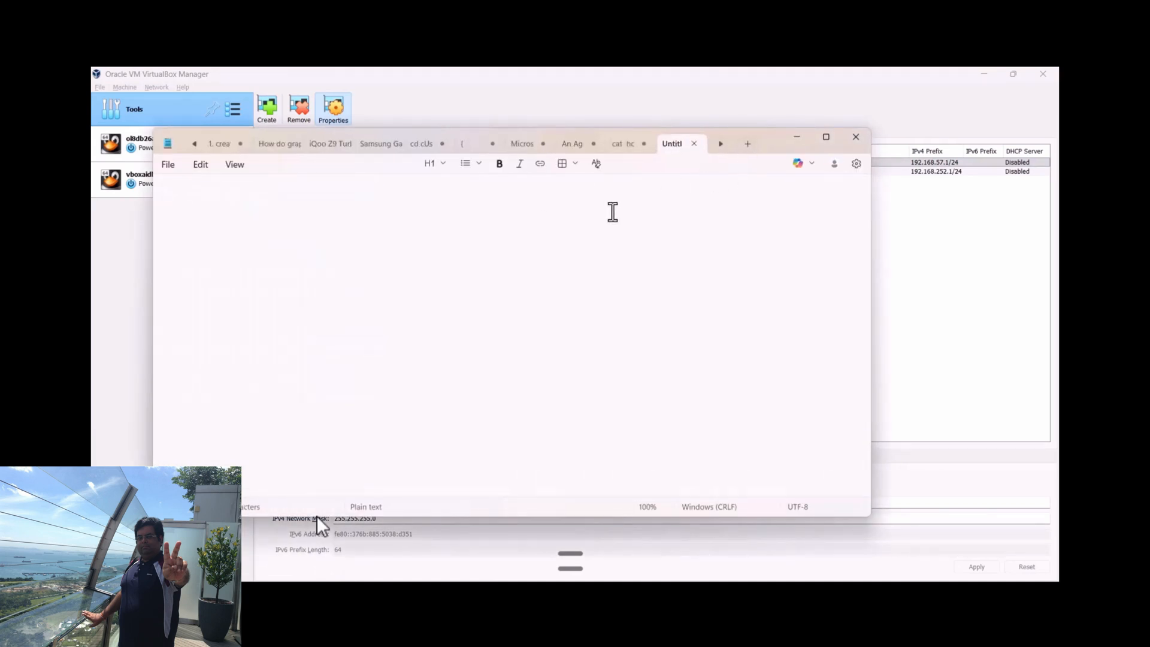
key(ctrl+v)
click(799, 136)
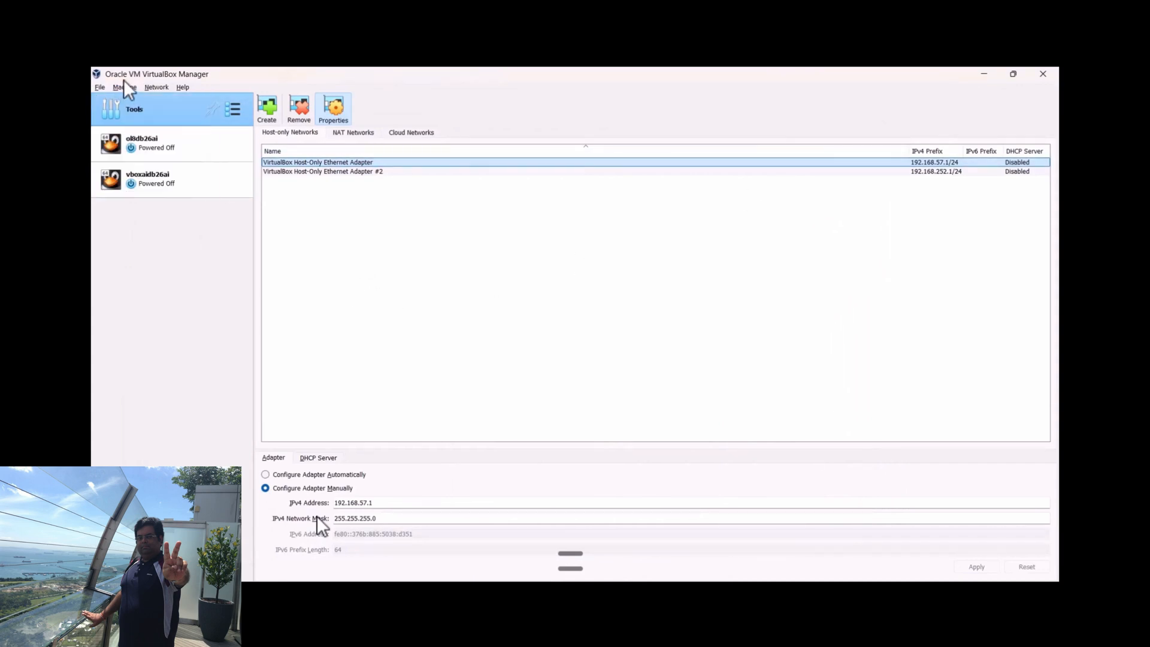
Enable network adapter 2 of vboxaidb26ai as a Host-only Adapter on VirtualBox Host-Only Ethernet Adapter and try to start the machine
click(167, 174)
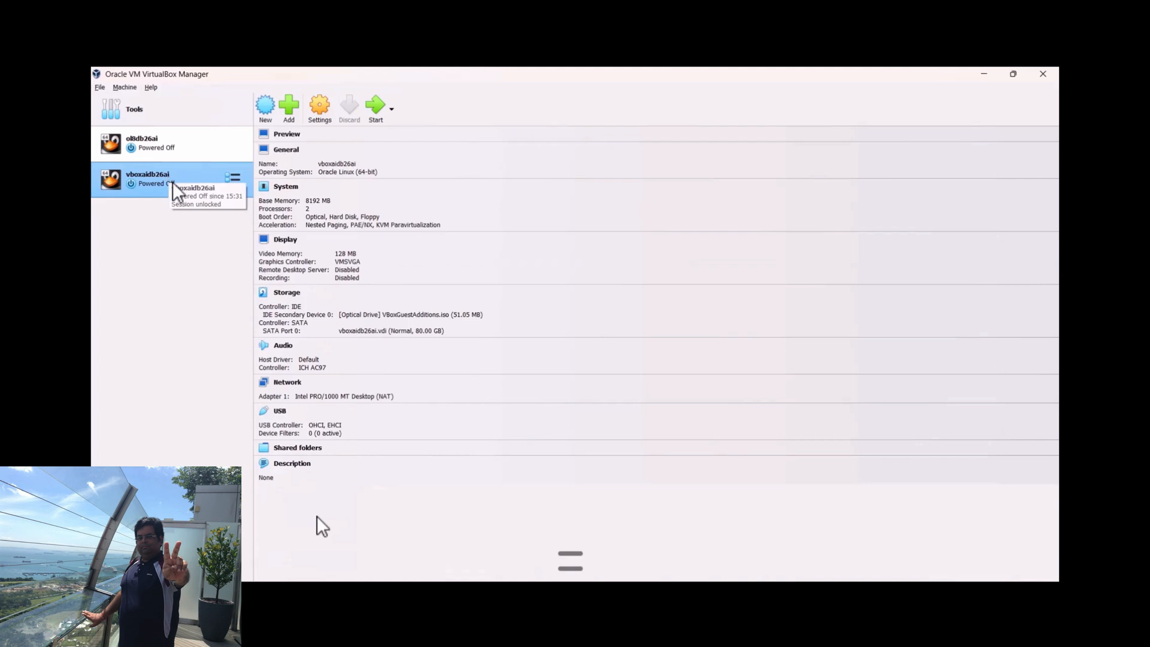
click(319, 106)
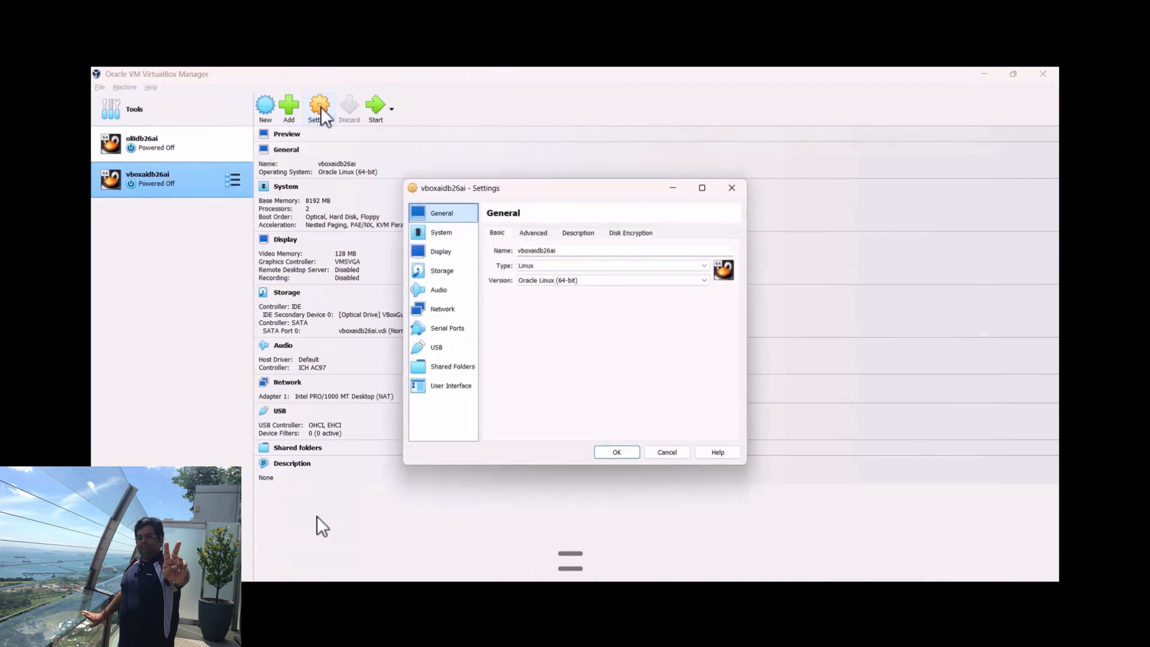
click(449, 308)
click(551, 234)
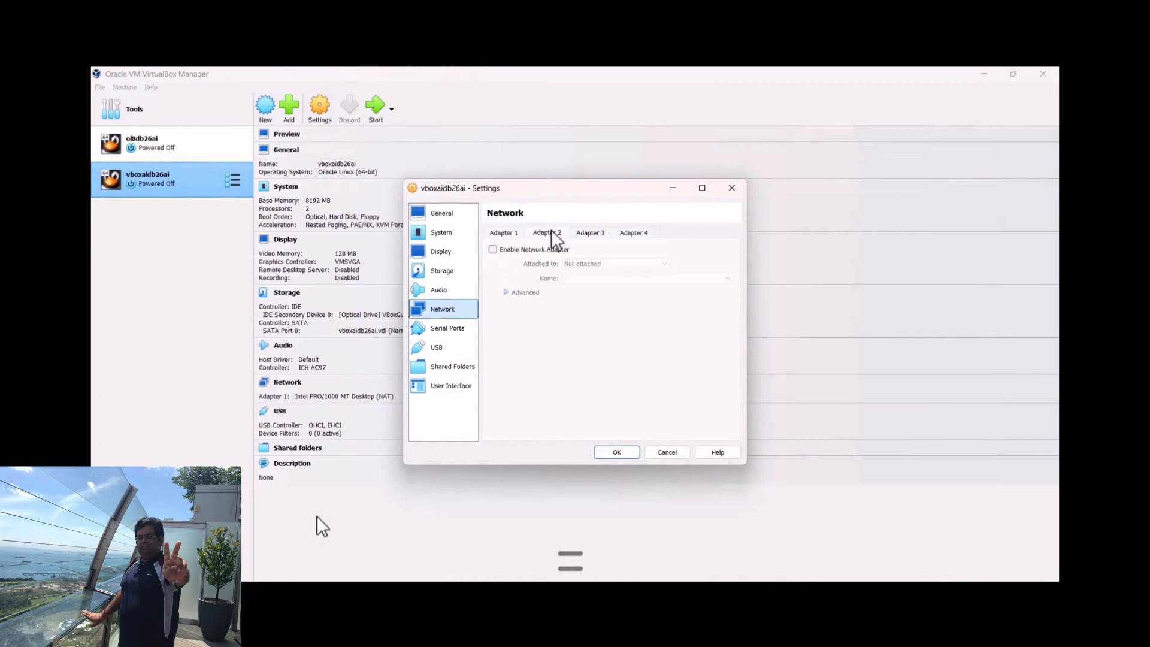
click(548, 248)
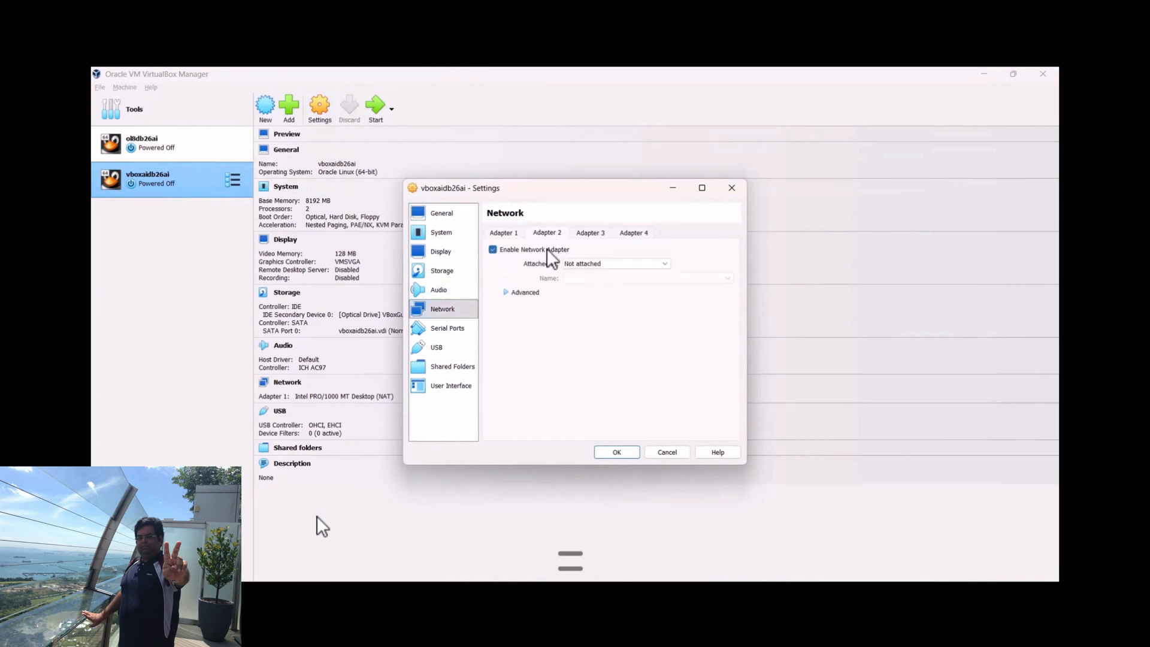
click(667, 262)
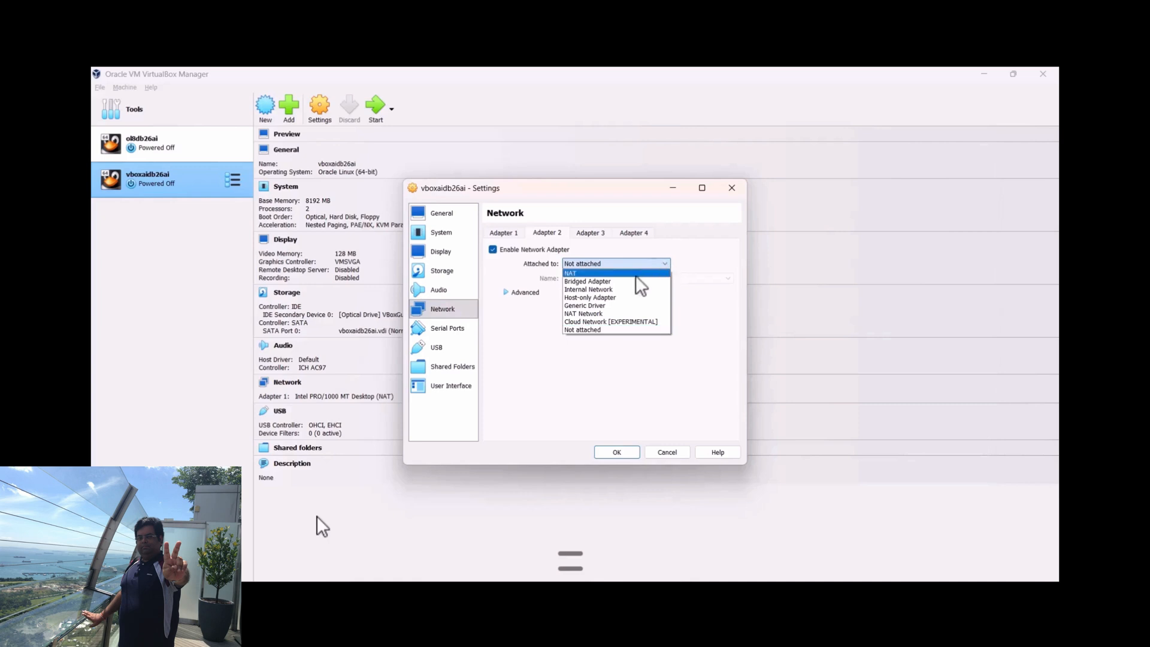
click(609, 297)
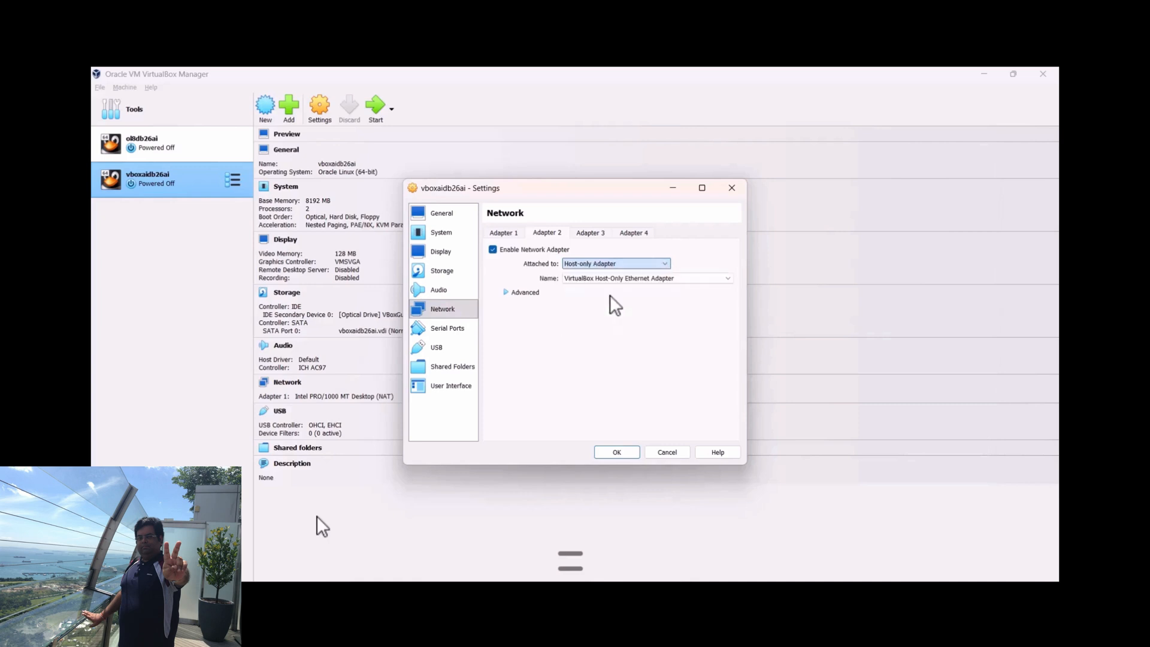
click(725, 279)
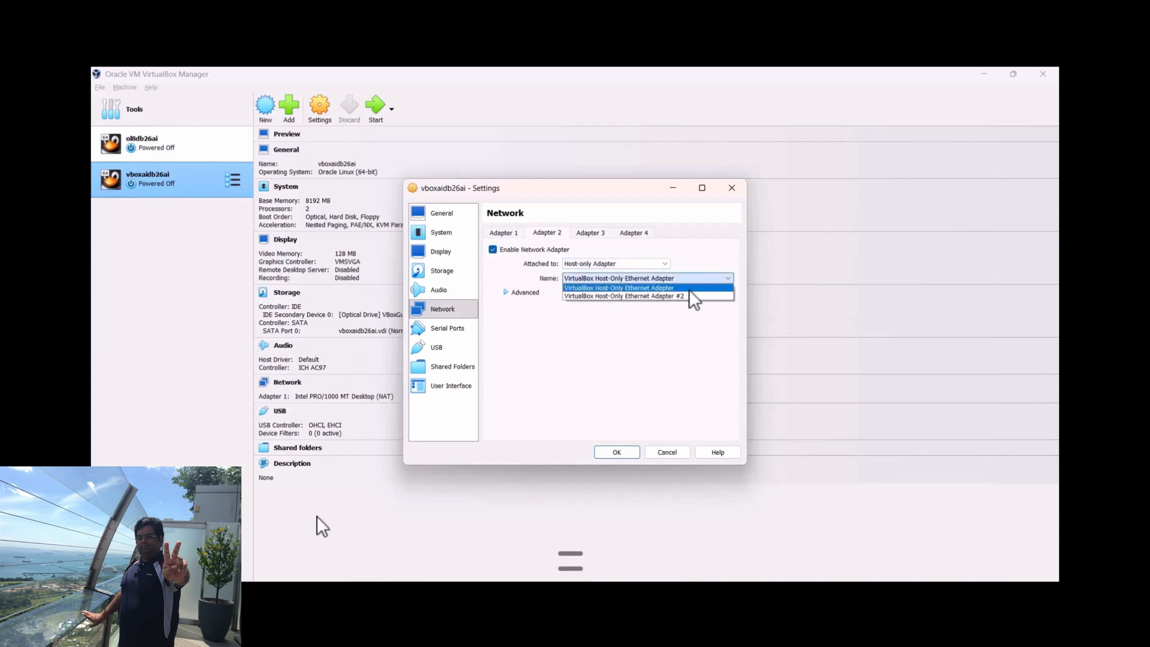
click(688, 289)
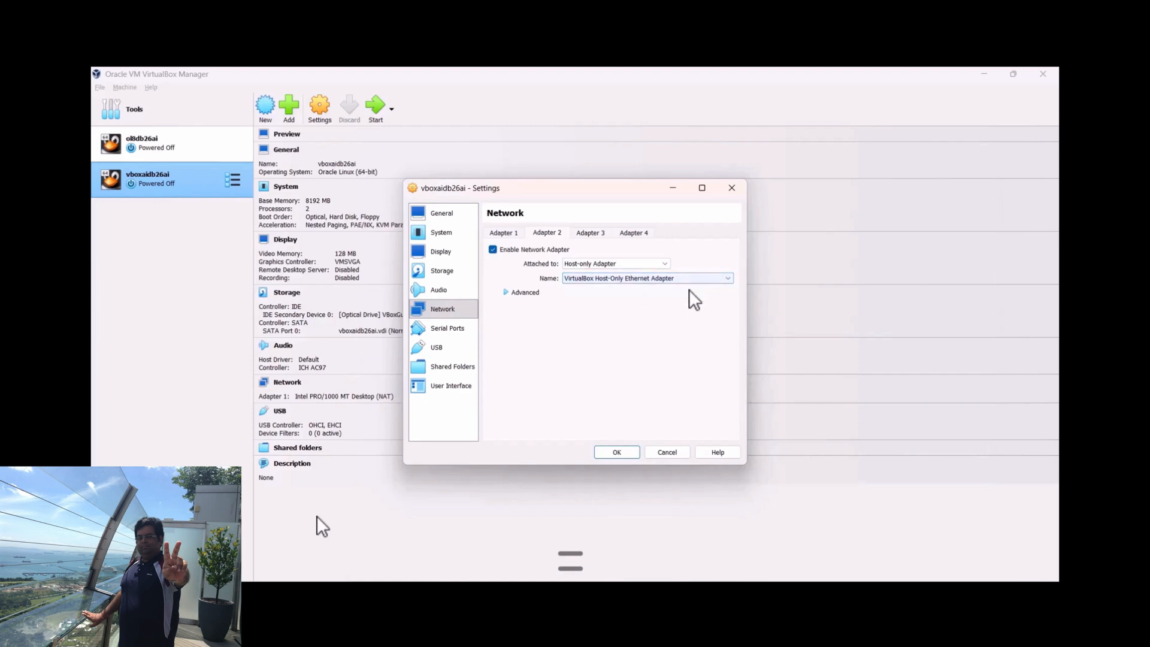
click(608, 452)
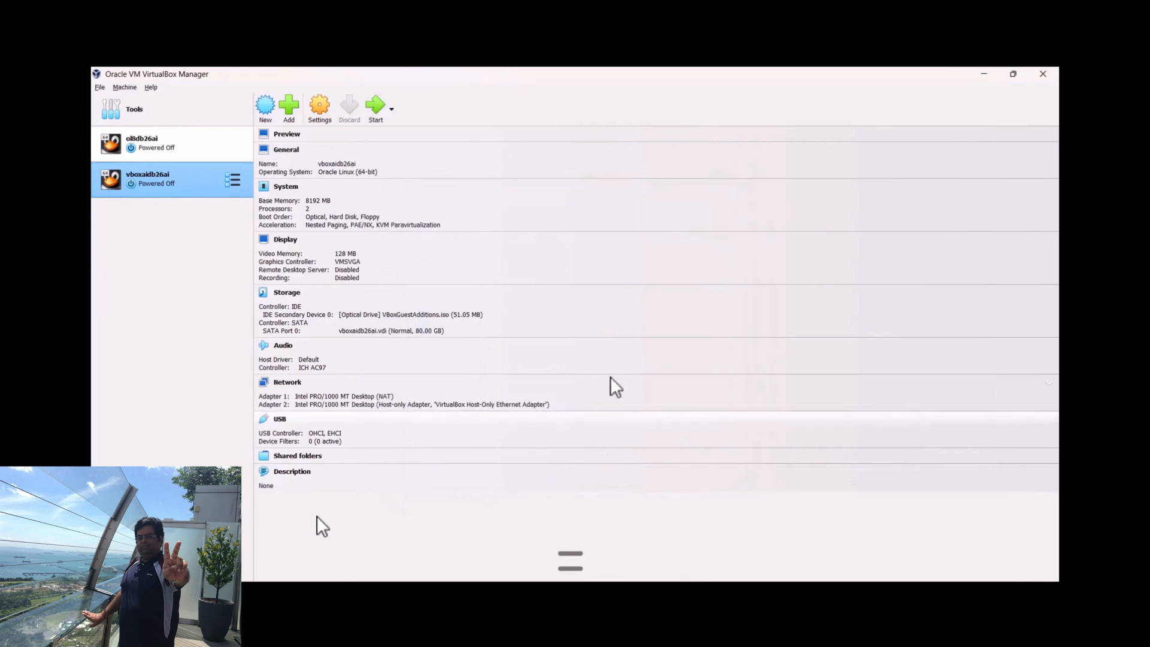
click(371, 109)
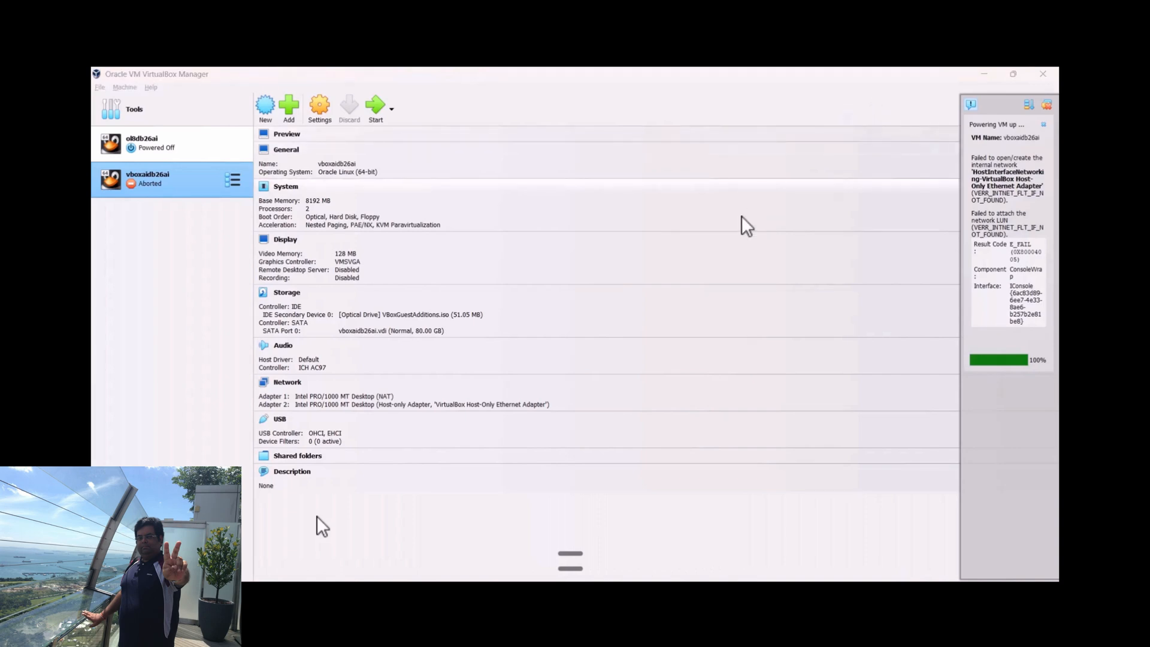
Change network adapter 2 of vboxaidb26ai to Internal Network with the network name oraclenet and save the settings
click(310, 113)
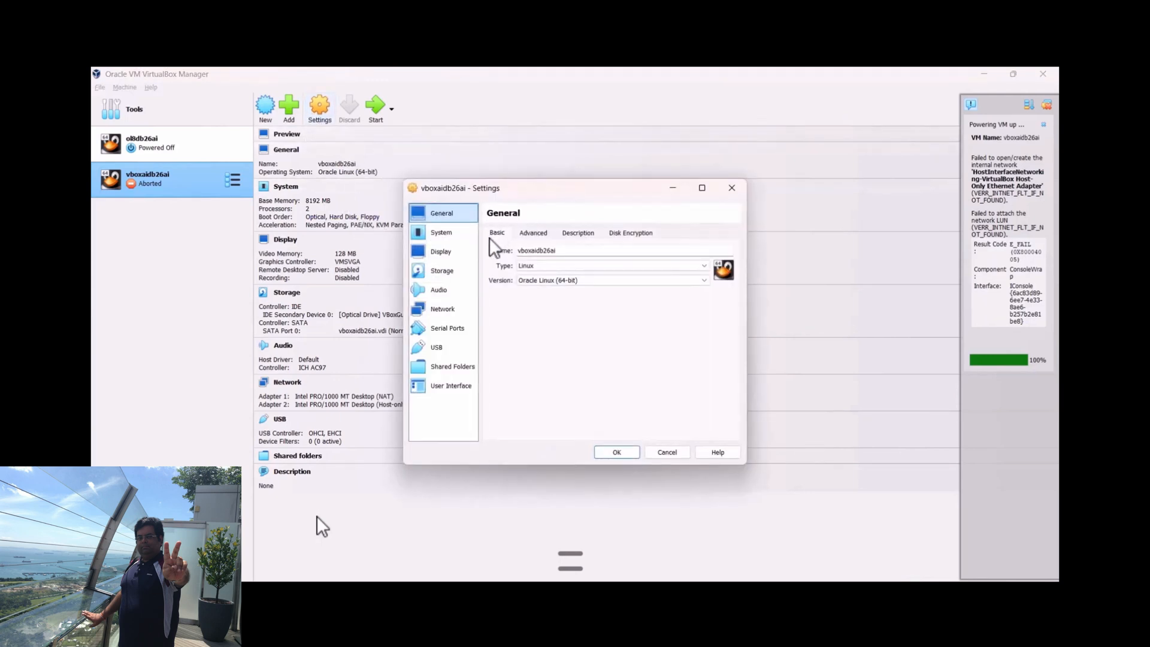
click(447, 313)
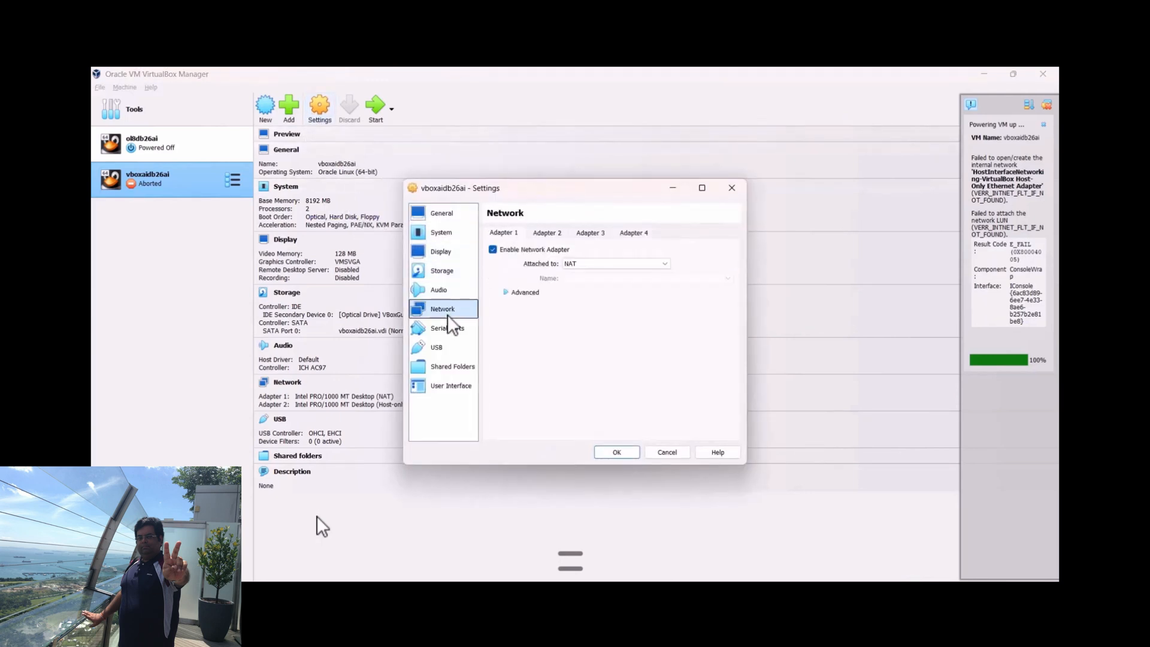
click(545, 233)
click(720, 277)
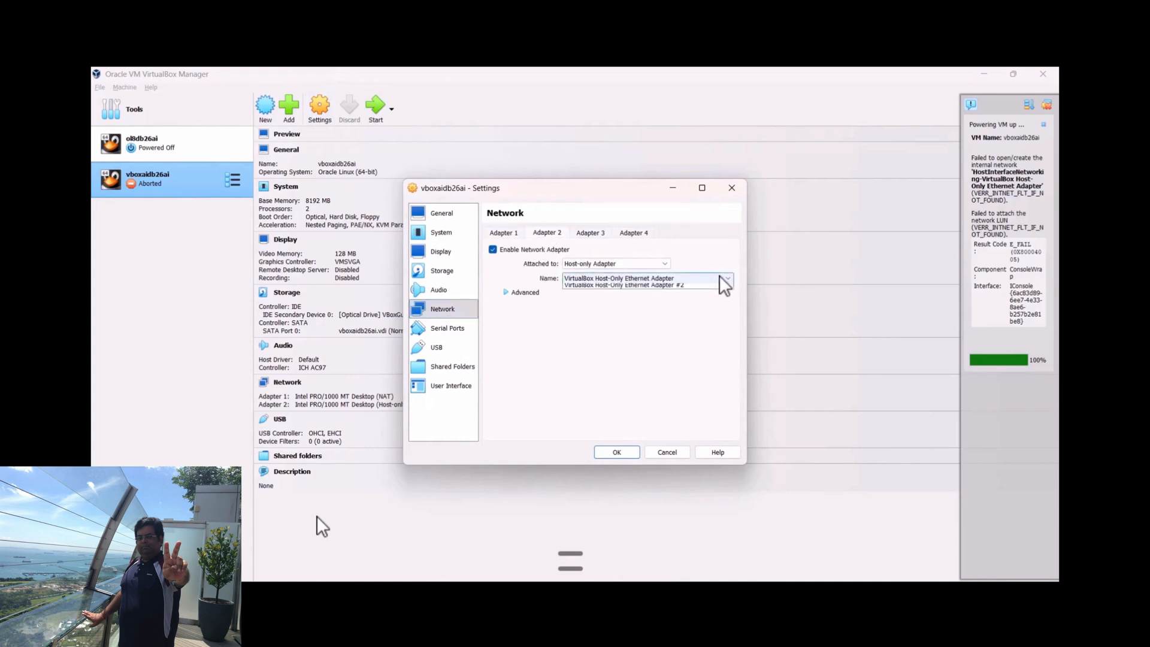
click(719, 275)
click(645, 266)
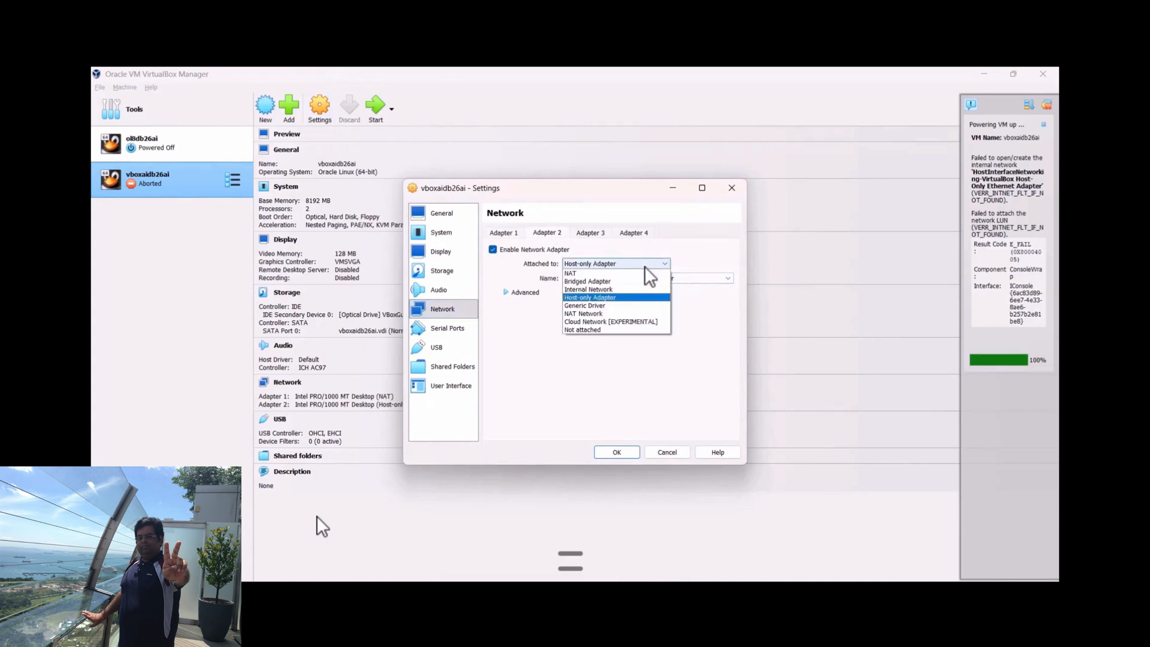
click(613, 289)
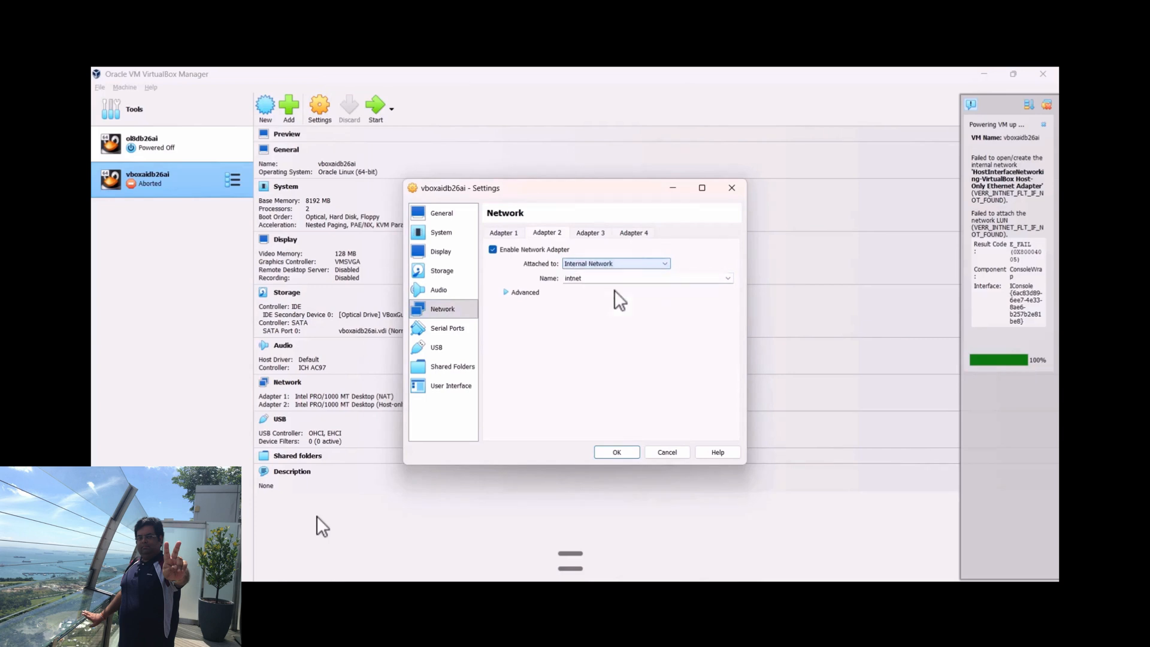
double_click(613, 278)
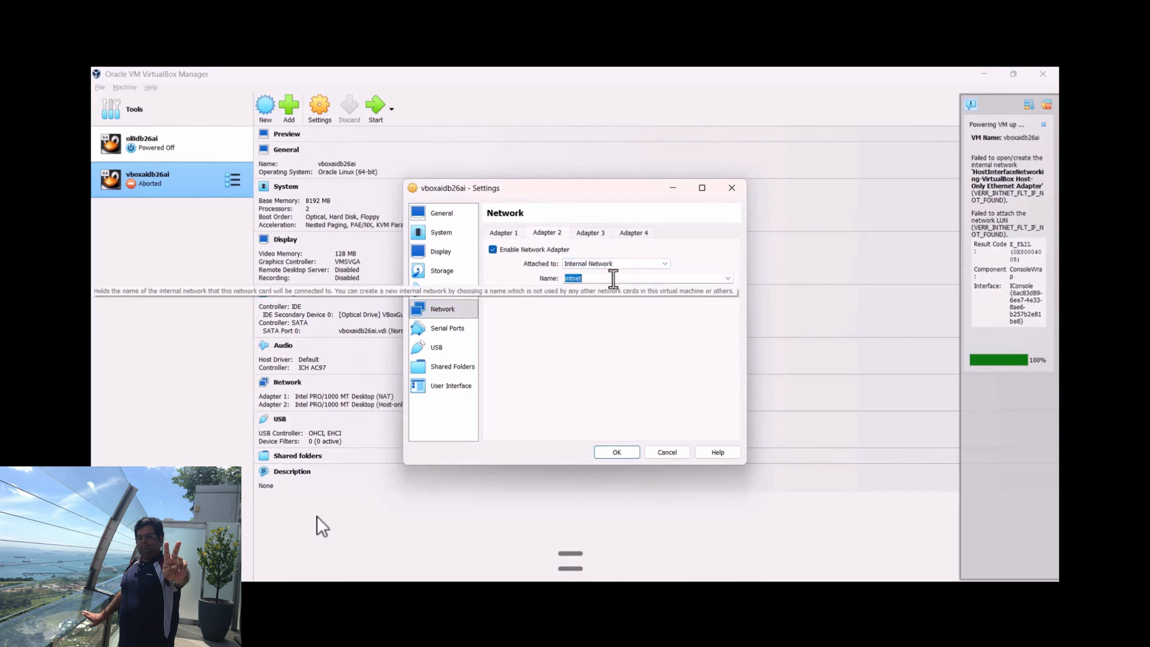
text(oracle)
key(Return)
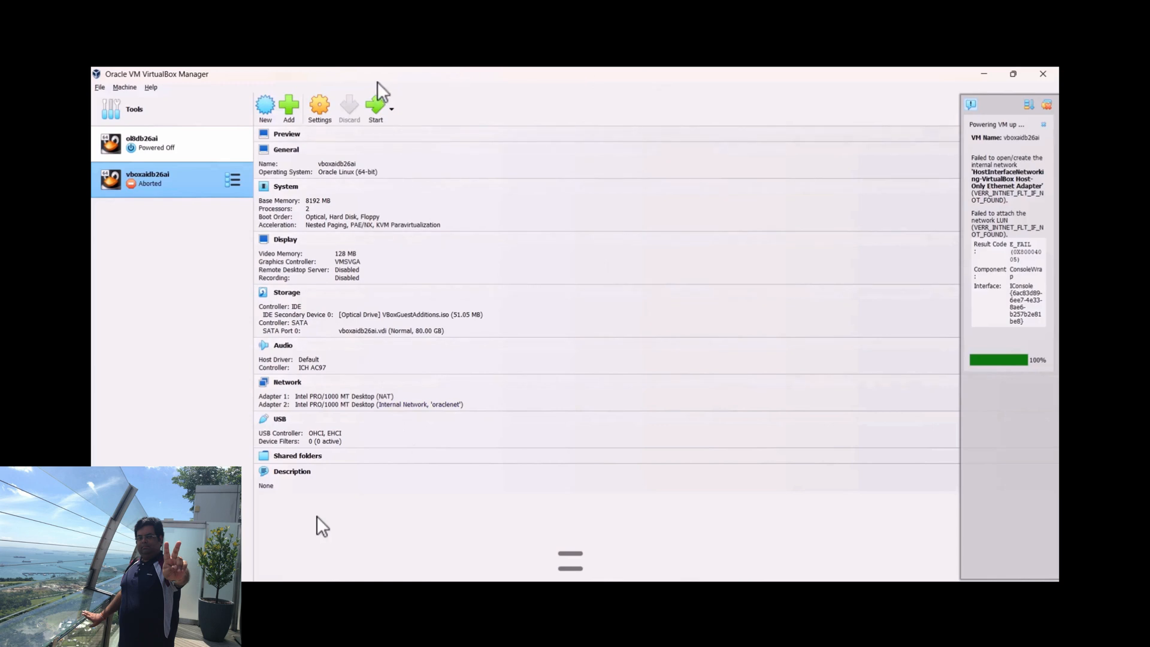
Start the vboxaidb26ai machine and log in to Oracle Linux by entering the listed user's account password
click(379, 111)
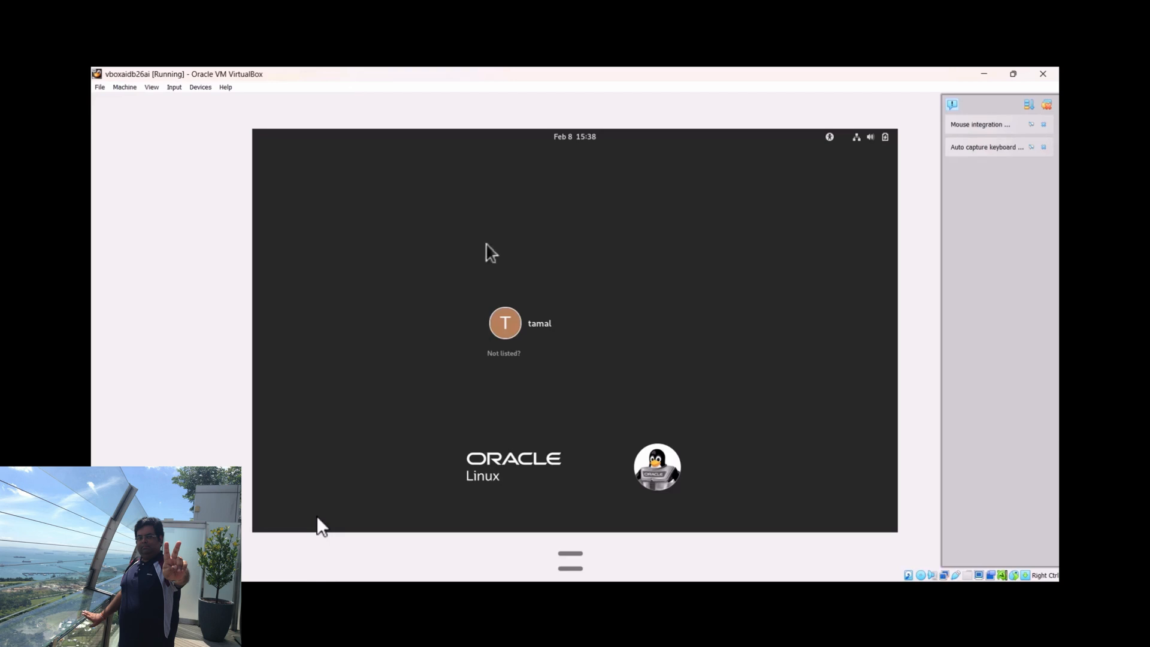
click(508, 317)
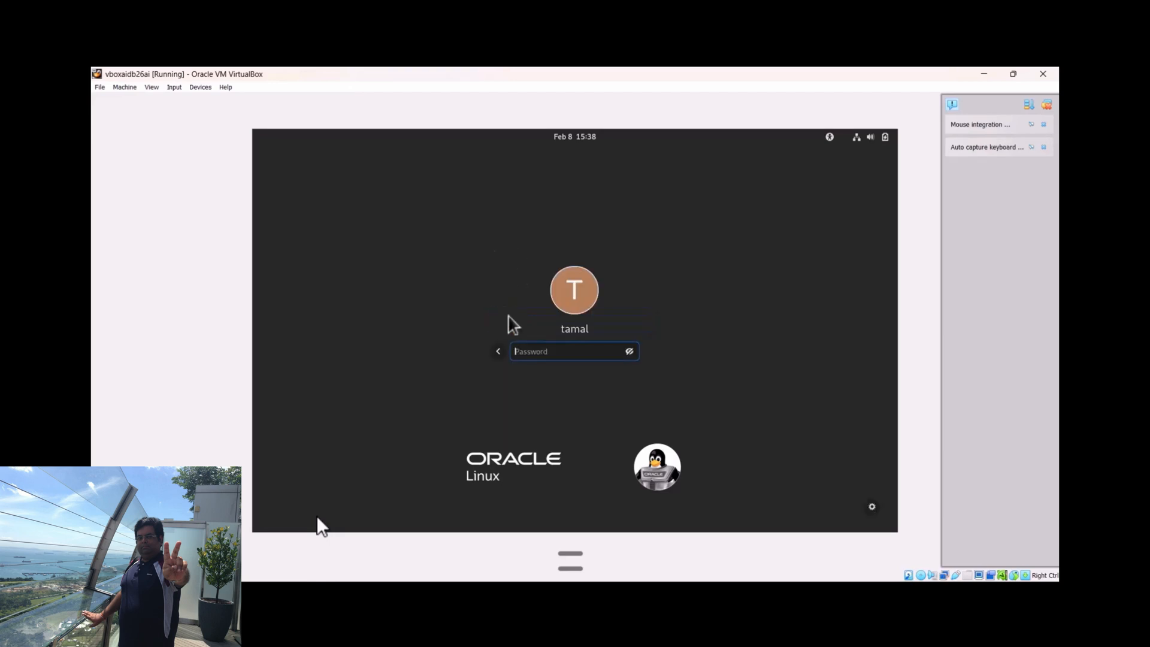
text(******)
key(Return)
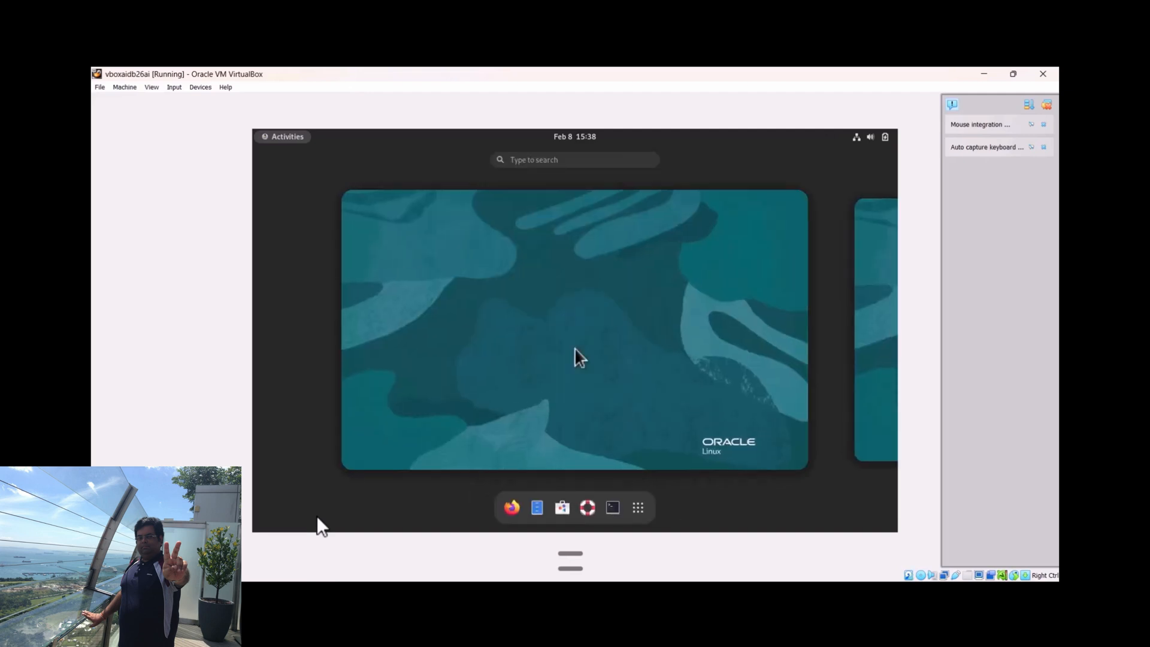
Open a terminal in the virtual machine and list its network devices with nmcli device
click(612, 508)
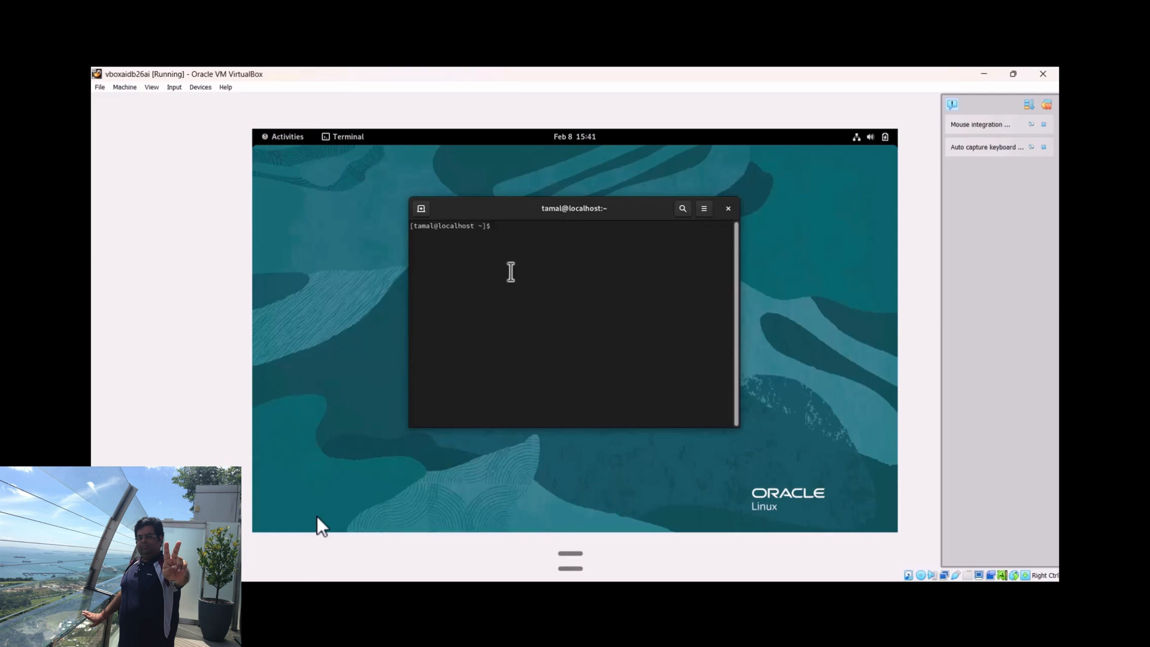
text(nmcli device)
key(Return)
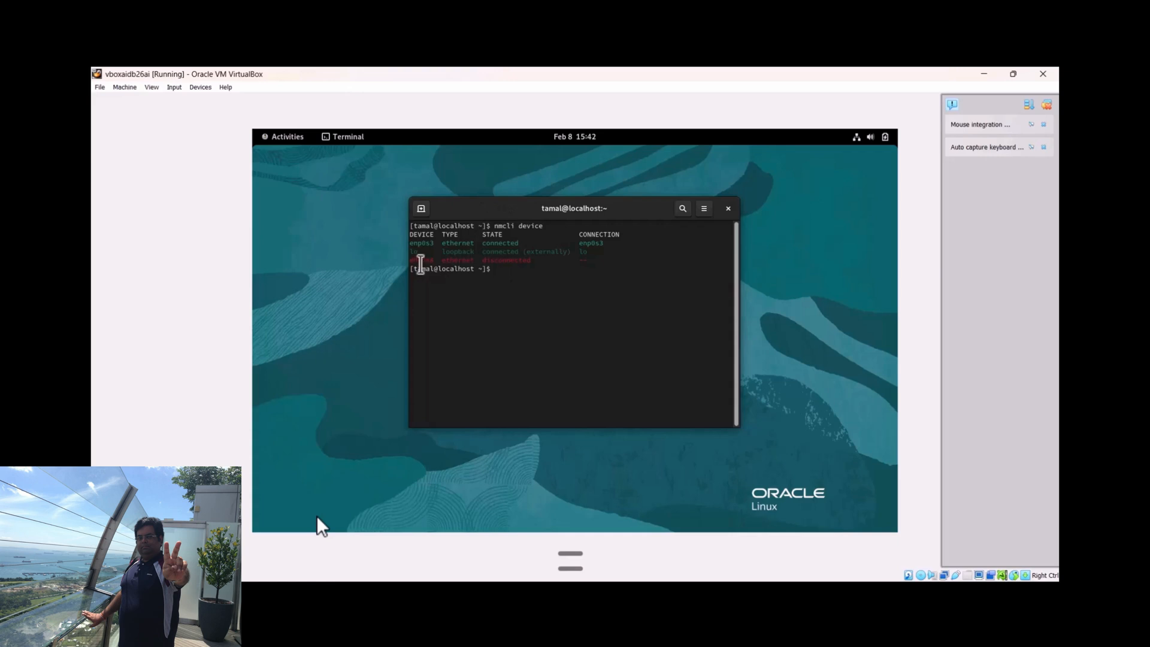
drag(413, 259, 515, 266)
click(515, 282)
Add an Ethernet connection named oraclenet on interface enp0s8 with nmcli, using IPv4 address 192.168.57.1/24 and the manual method
text(nmcli con add type ethernet con-name oracle)
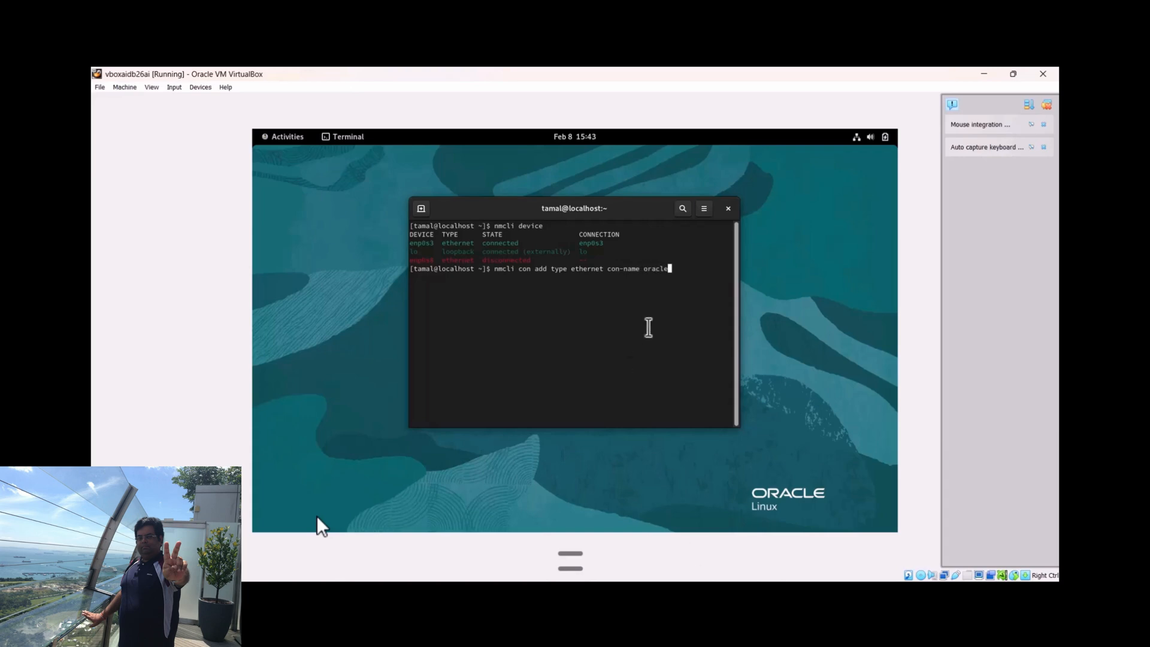
text(net ifname)
drag(409, 260, 436, 262)
middle_click(436, 261)
click(455, 300)
key(BackSpace)
text(ipv4.address 192.168)
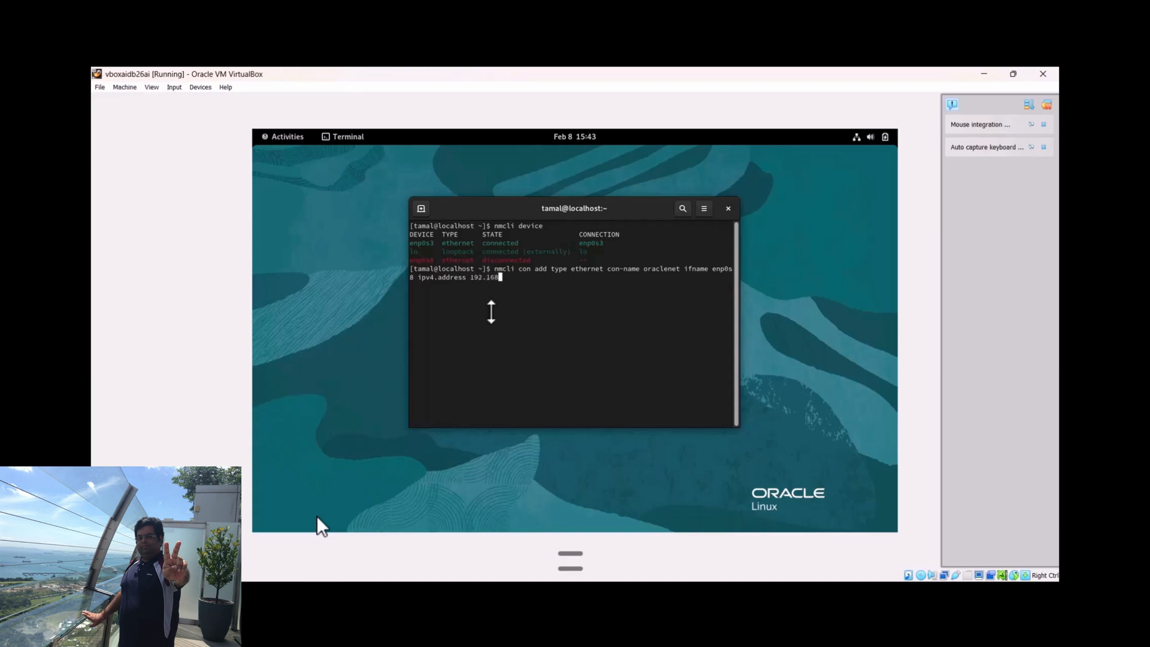
text(.57.1/24 ipv4.)
text(method manual)
key(Return)
Activate the oraclenet connection with nmcli con up
text(nmcl)
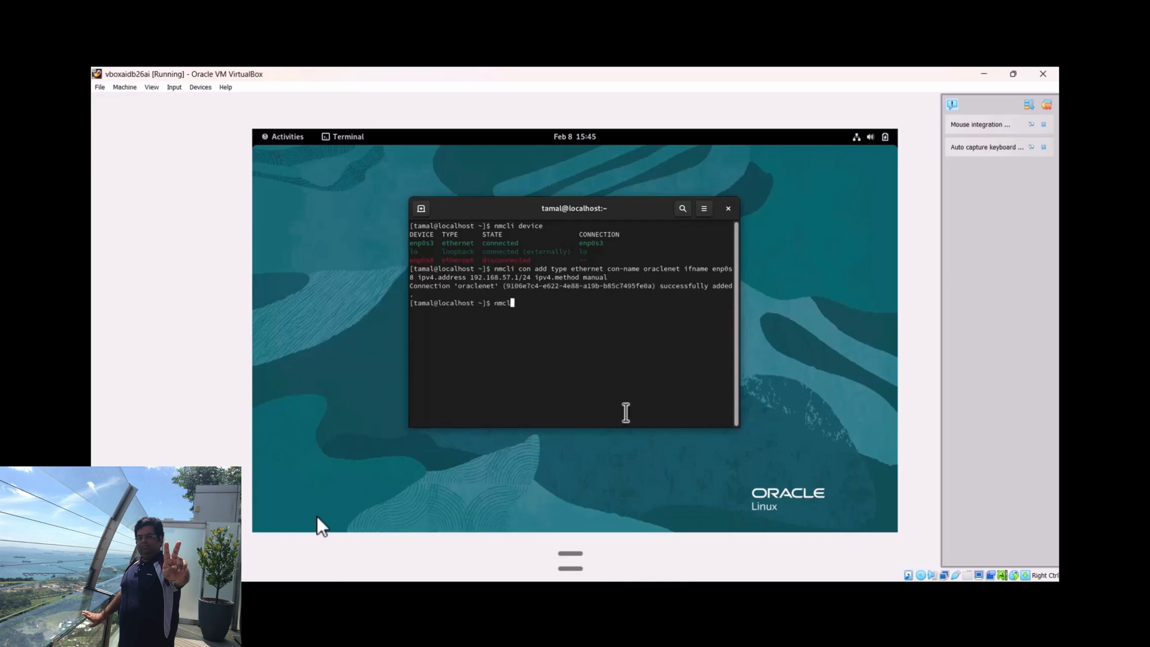
text(i con up oraclenet)
key(Return)
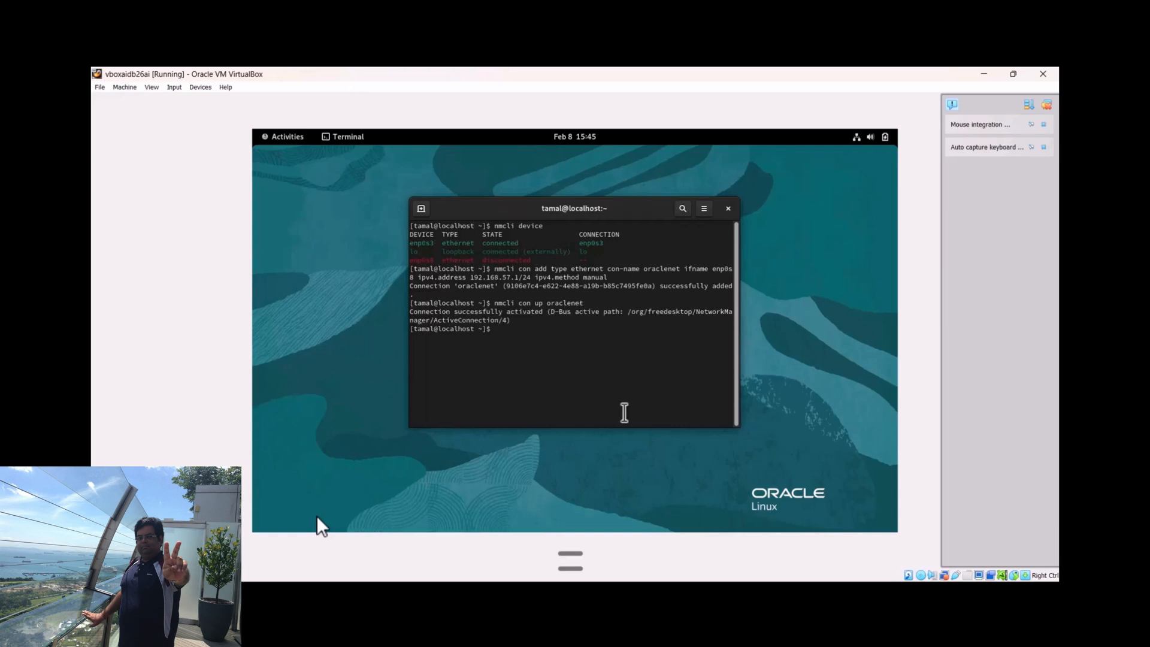
Set the machine's hostname to vboxaidb26ai.localdomain with hostnamectl set-hostname
text(hostname)
text(ctl set-hostname vboxaidb26ai.local)
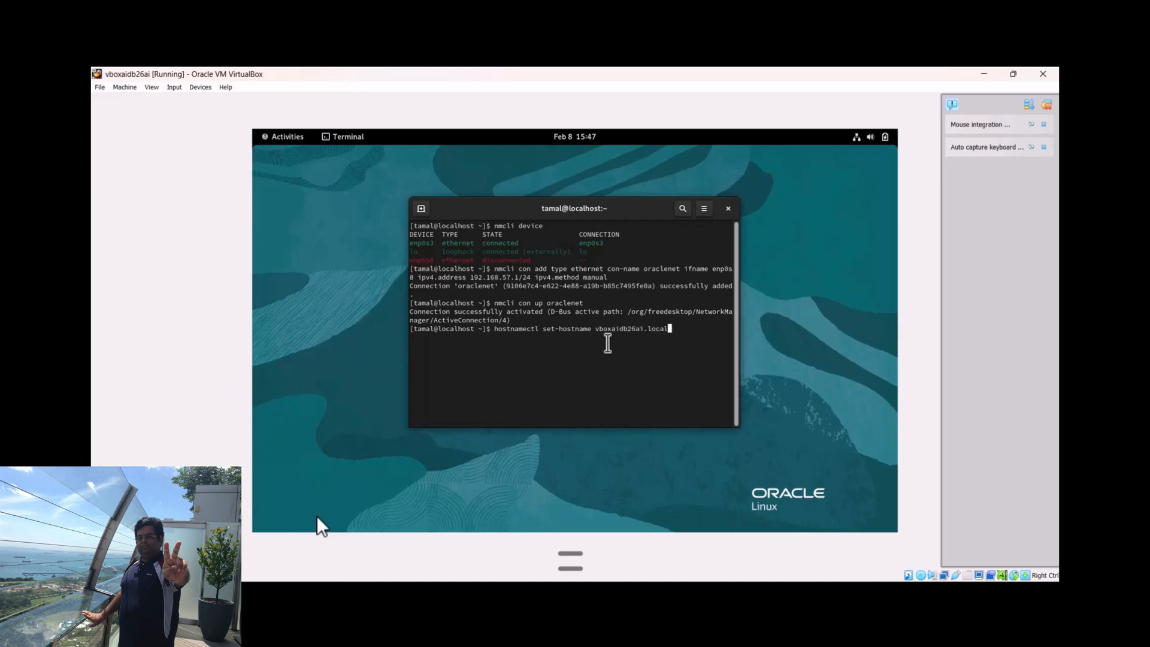
text(domain)
key(Return)
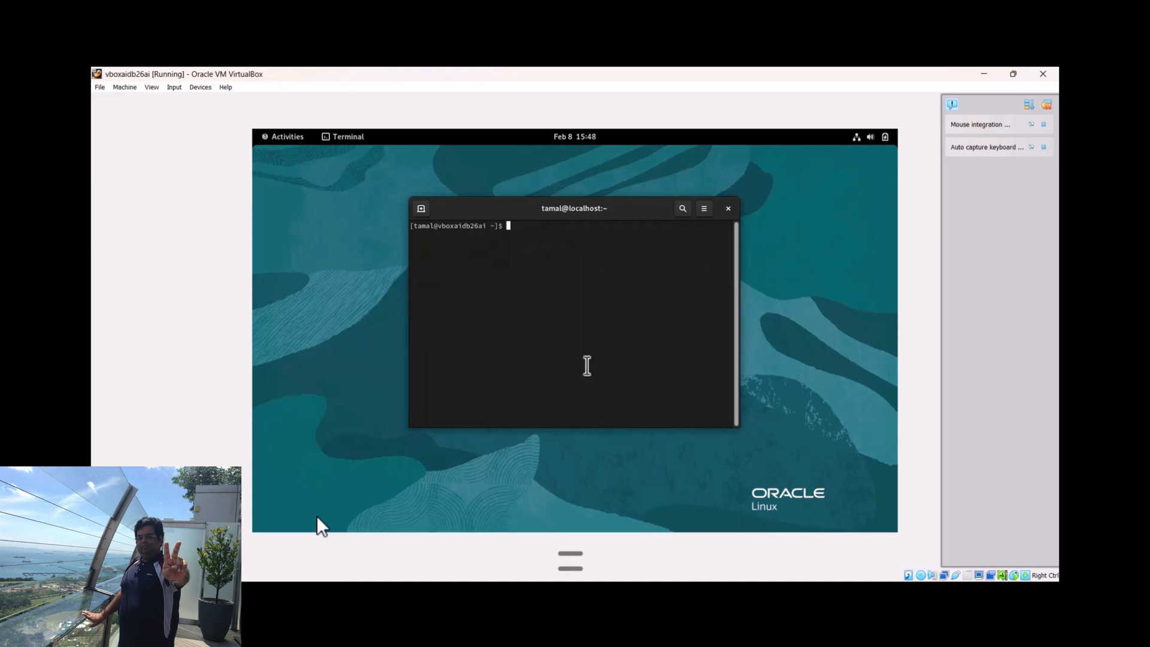
Switch to root with su -, entering the root password, and open /etc/hosts in vi
text(su -)
key(Return)
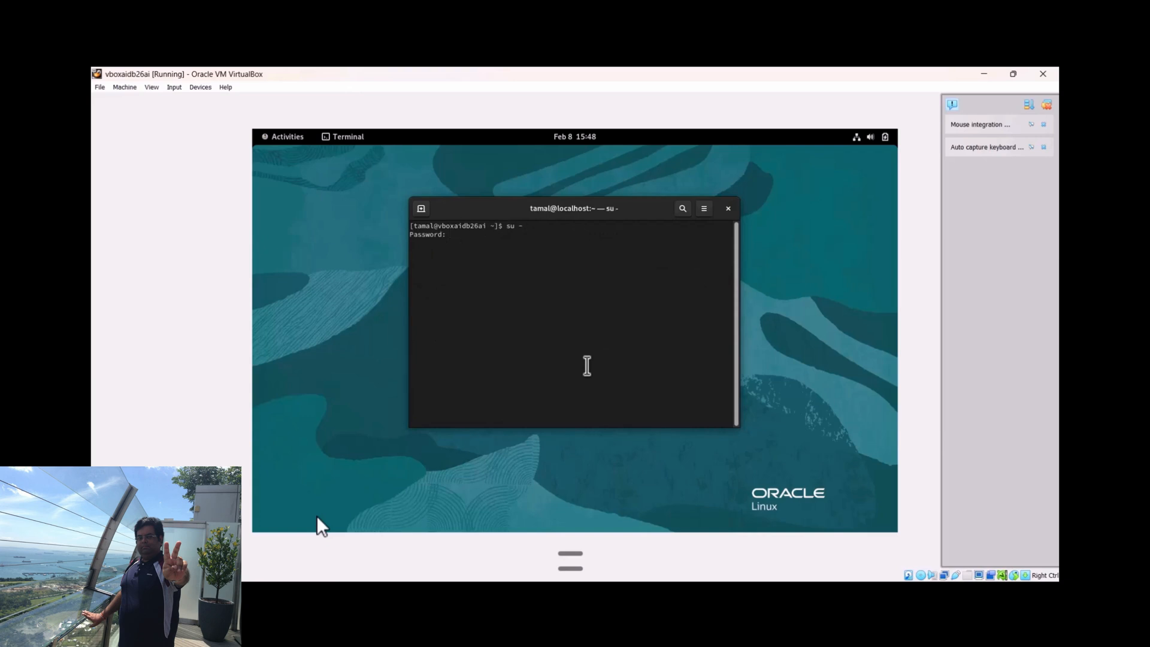
key(Return)
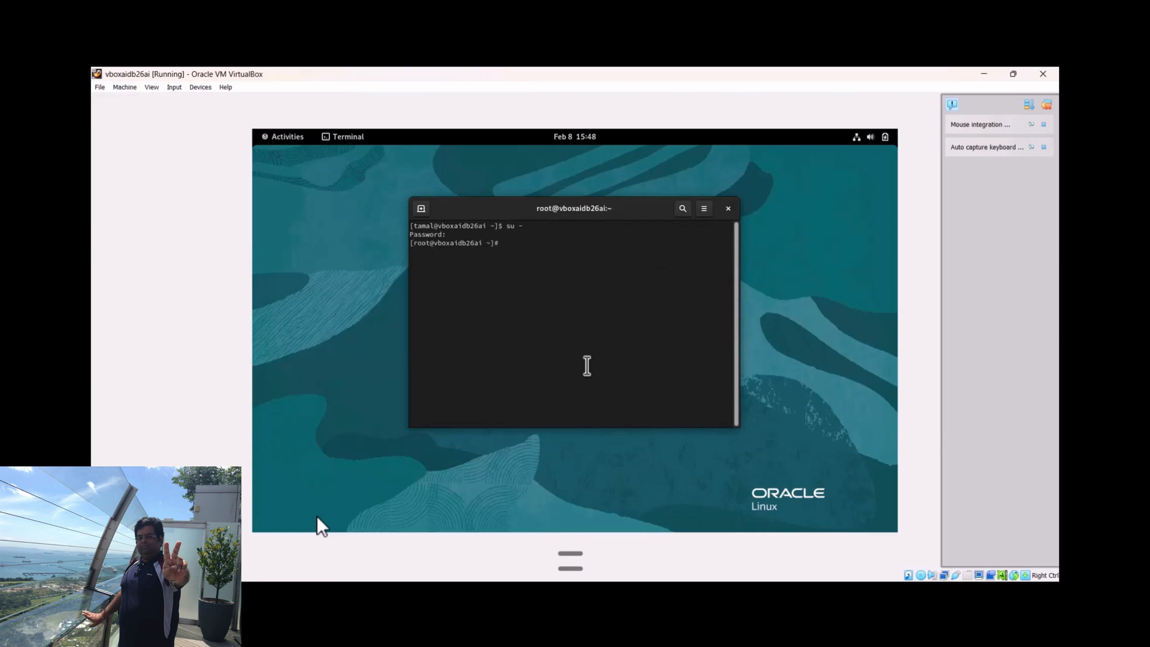
text(vi /etc/hosts)
Add a third line to /etc/hosts mapping 192.168.57.1 to vboxaidb26ai and vboxaidb26ai.localdomain, then save and quit vi
key(Return)
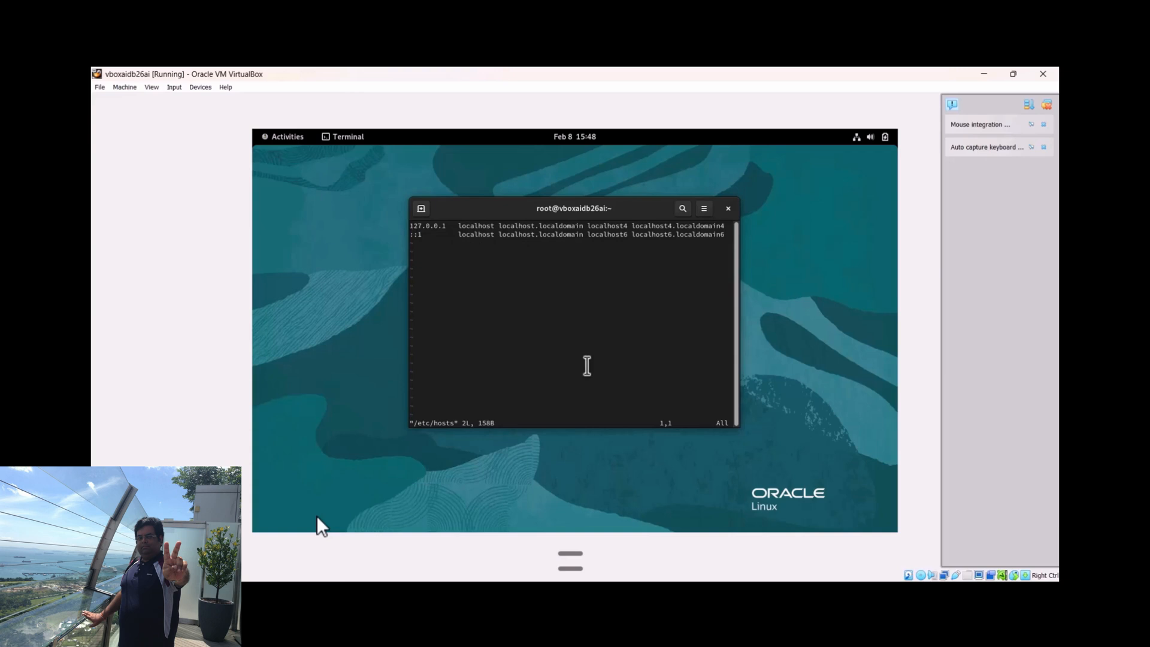
key(i)
key(Down)
key(Right)
key(Right)
key(Right)
key(Right)
key(Right)
key(Right)
key(Right)
key(Right)
key(Right)
key(Right)
key(Right)
key(Right)
key(Right)
key(Right)
key(Right)
key(Right)
key(Right)
key(Right)
key(Right)
key(Right)
key(Right)
key(Right)
key(Right)
key(Right)
key(Right)
key(Right)
key(Right)
key(Right)
key(Right)
key(Right)
key(Right)
key(Right)
key(Right)
key(Right)
key(Right)
key(Right)
key(Right)
key(Right)
key(Right)
key(Right)
key(Return)
text(192.168.57.1)
key(Tab)
text(vboxaidb)
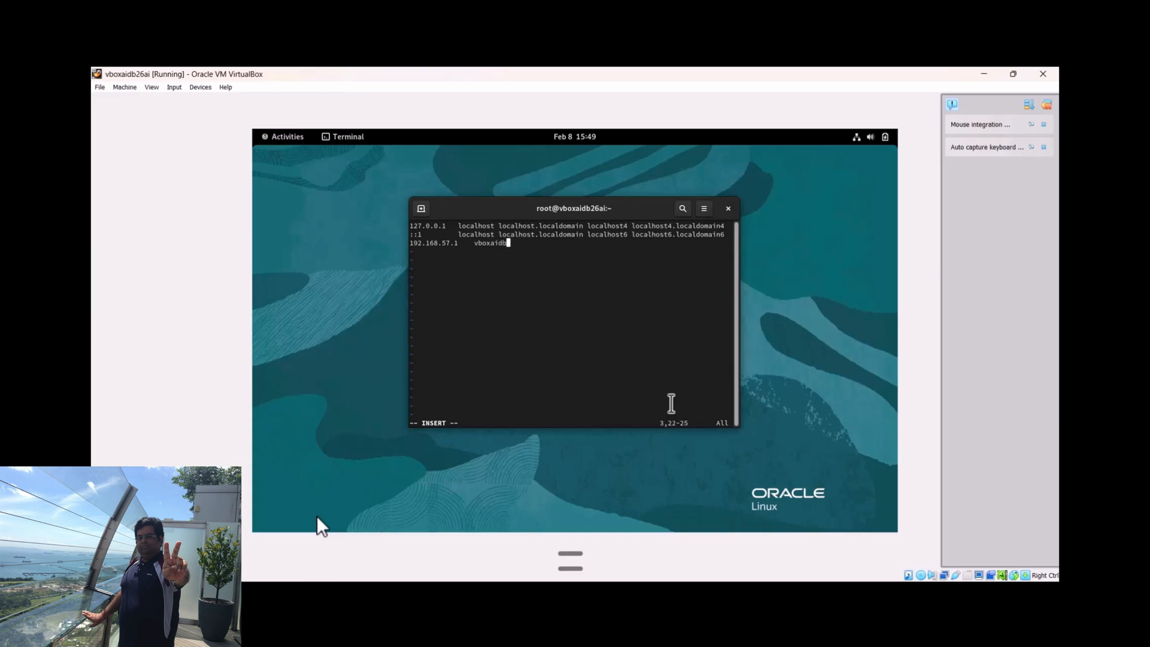
text(26ai)
key(Tab)
text(vboxaidb26ai.localdomain)
key(Escape)
text(:)
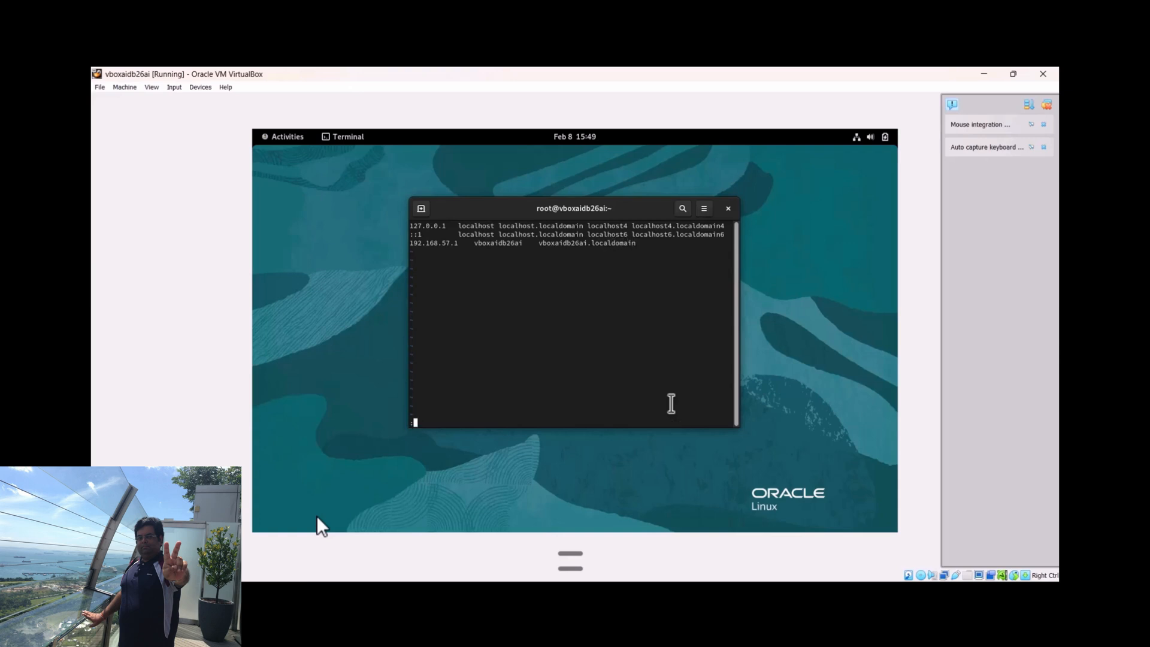
text(wq!)
key(Return)
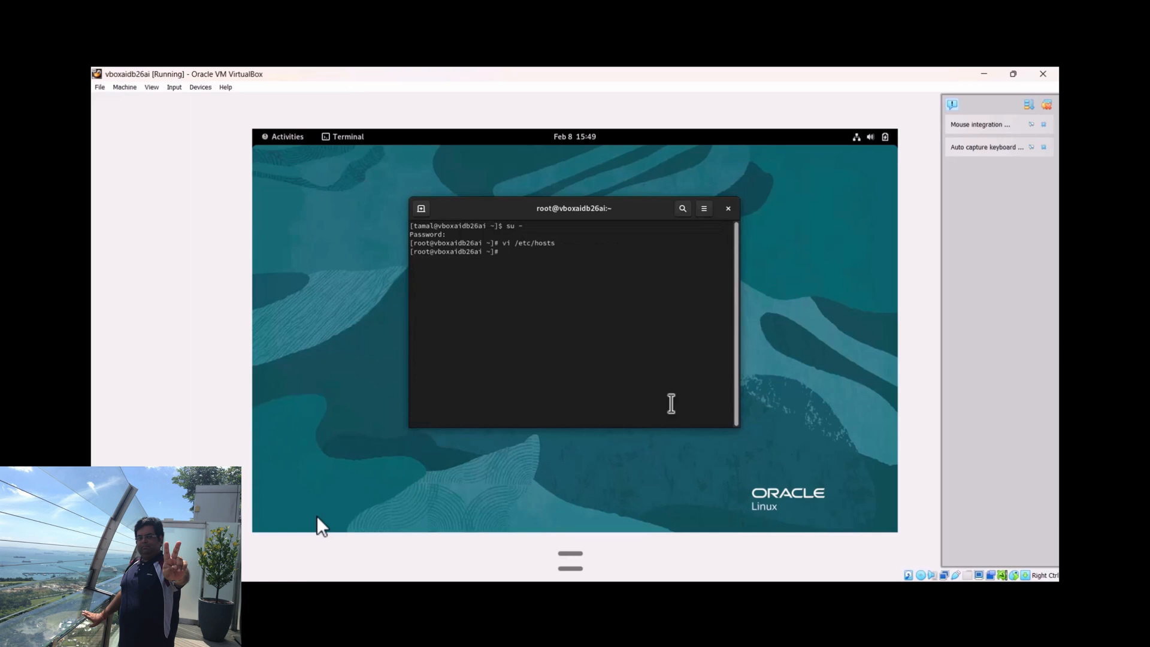
Test the hostname vboxaidb26ai with three ping packets
text(ping -c `3)
key(BackSpace)
text(vboxaidb26ai)
key(Return)
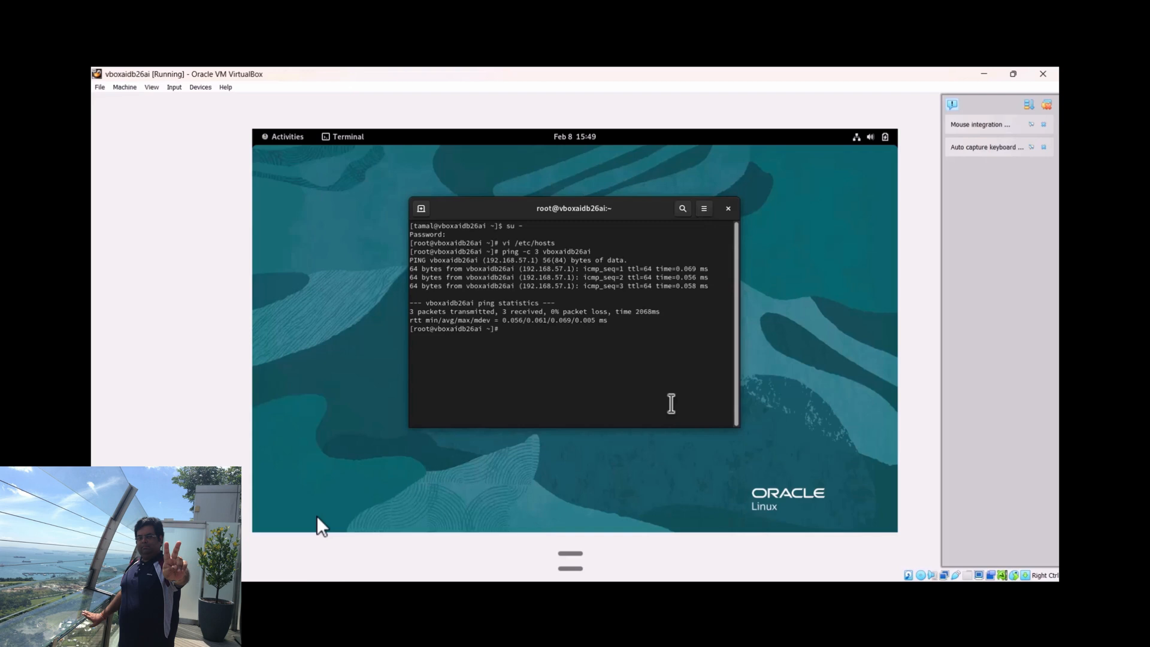
Test localhost with three ping packets
text(ping -c 3 localhost)
key(Return)
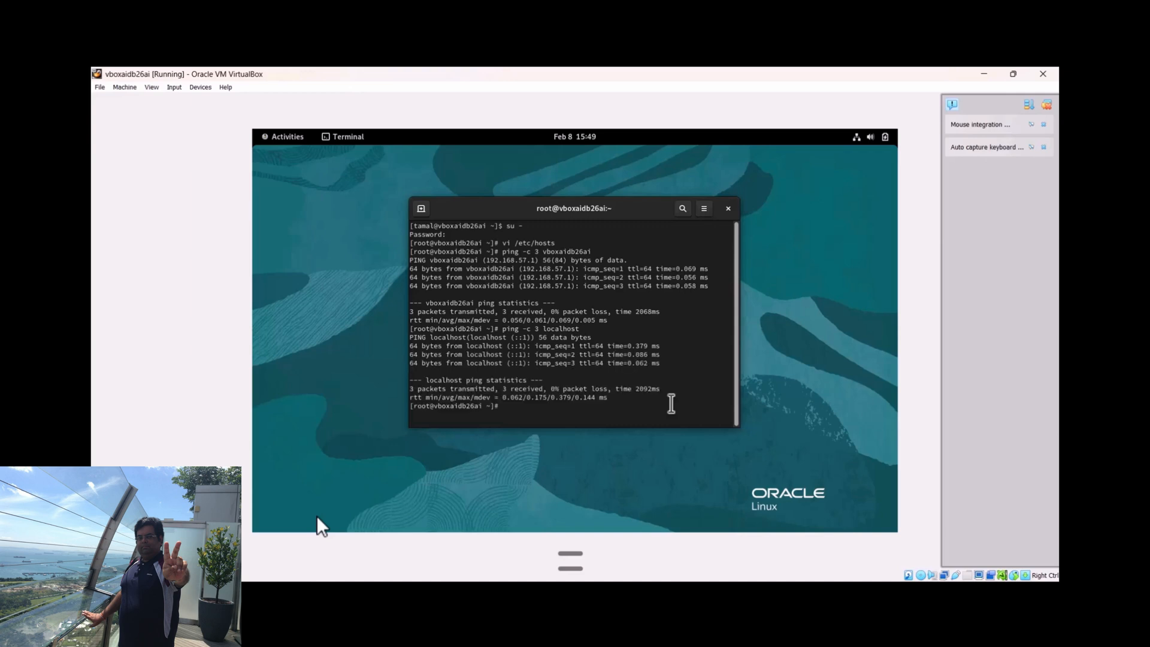
Test the internet connection by pinging google.com with three packets
text(ping -c 3 googkle.co)
key(BackSpace)
key(BackSpace)
key(BackSpace)
key(BackSpace)
key(BackSpace)
key(BackSpace)
text(le.com)
key(Return)
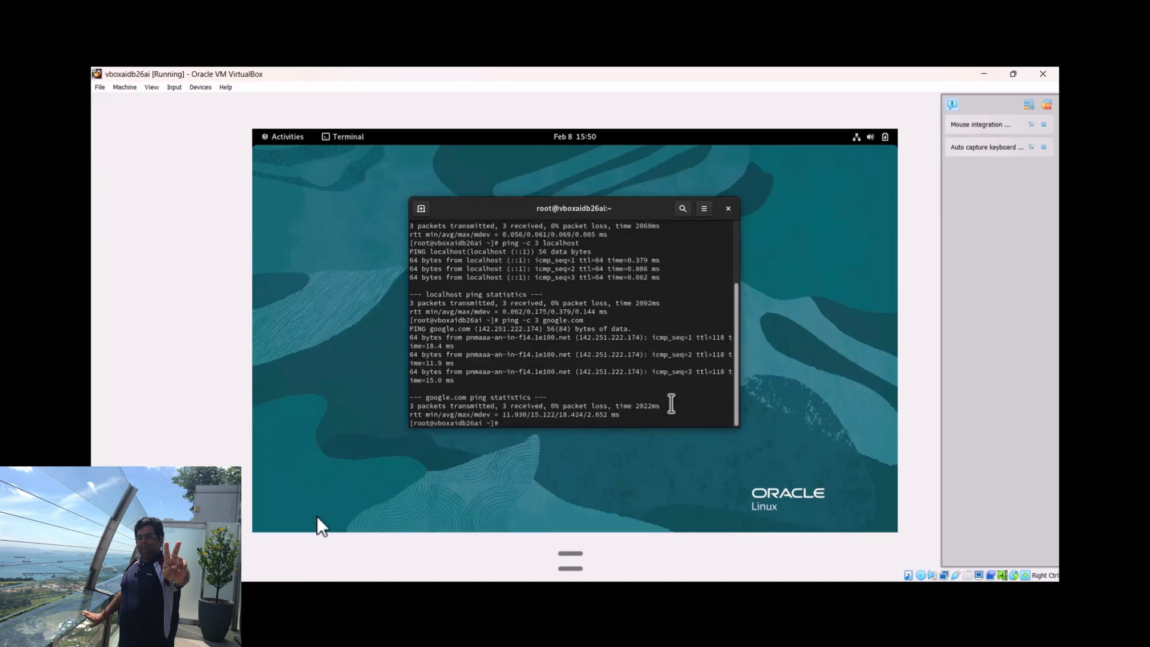
Exit the root shell and switch to root with su - in a new terminal tab, entering the root password
text(exit)
key(Return)
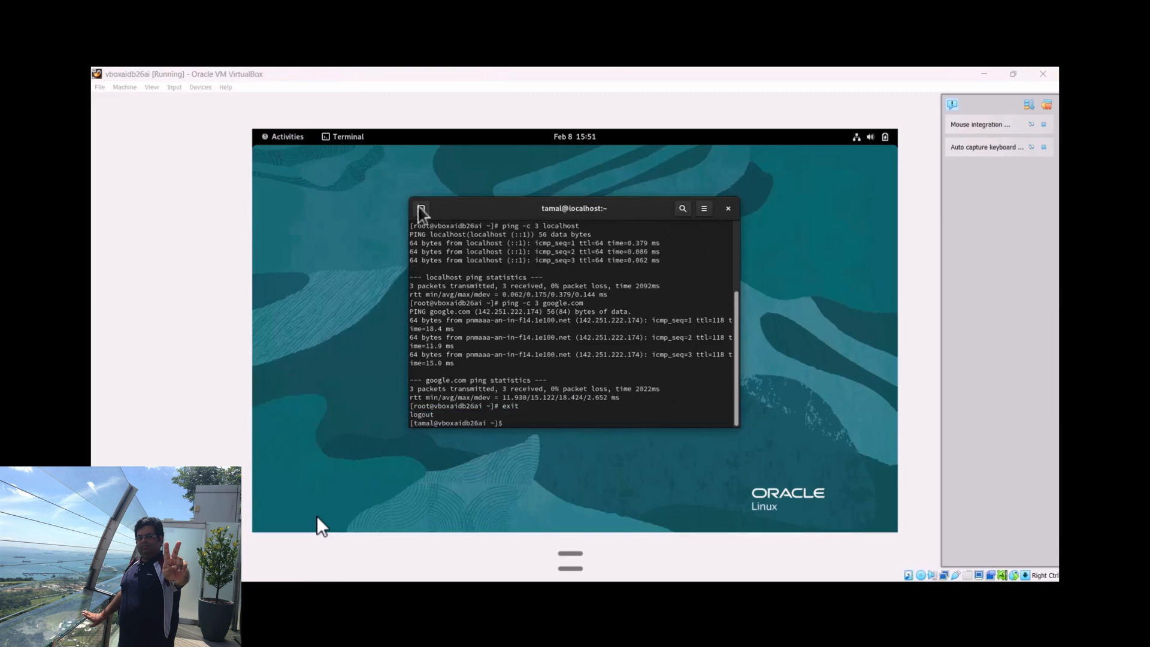
click(421, 209)
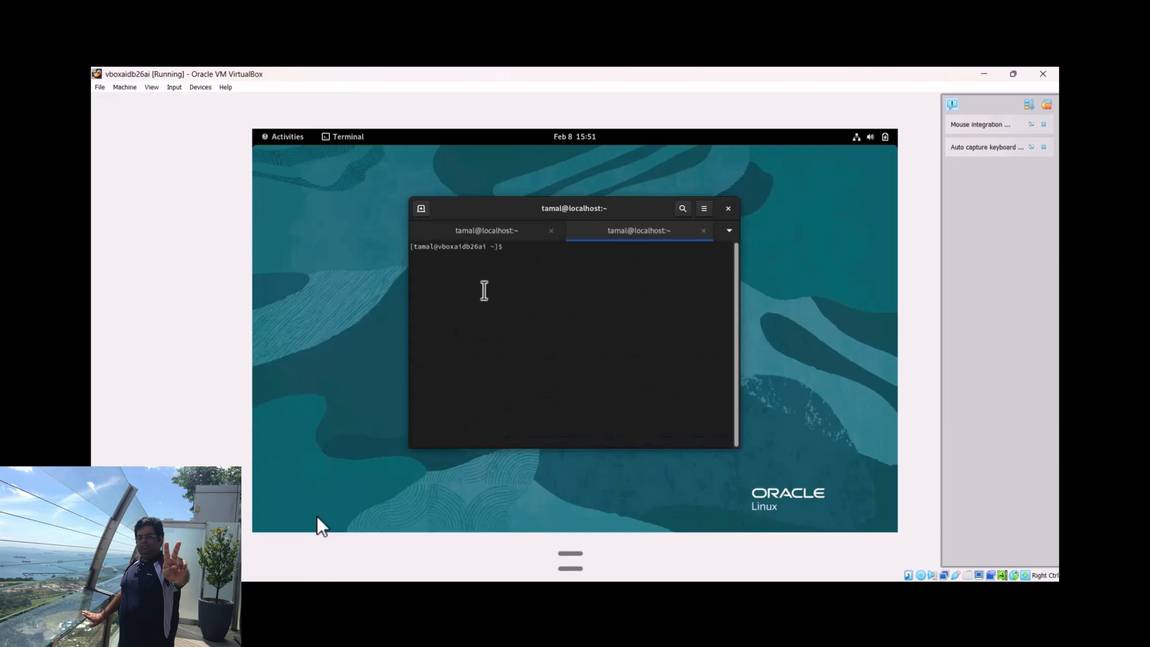
text(su -)
key(Return)
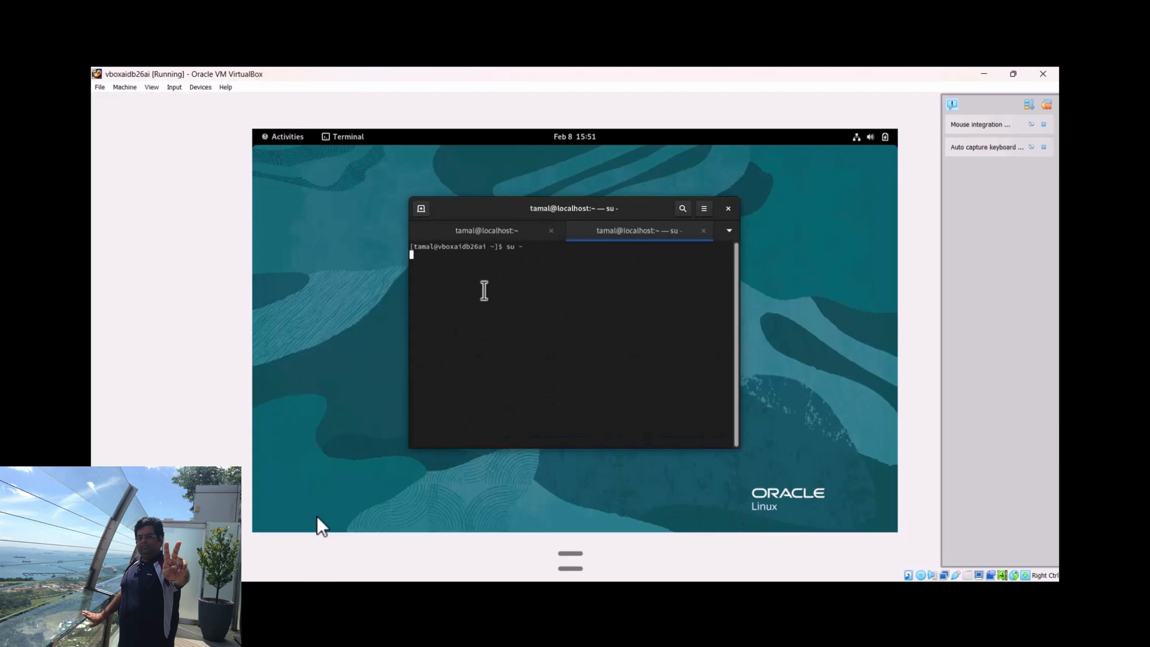
key(Return)
Create the mount point directory /mnt/cdrom with mkdir -p
text(mkdi)
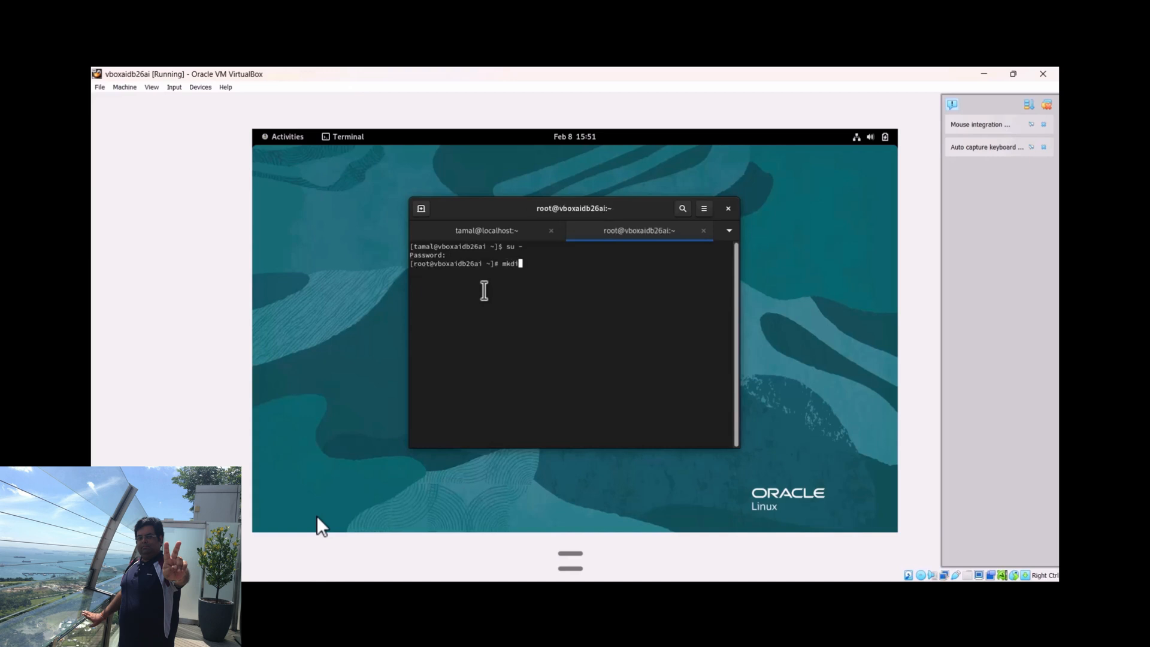
text(r -p /mnt/cdrom)
key(Return)
text(ll /dev/)
key(Tab)
key(Tab)
key(ctrl+c)
Mount the CD device /dev/cdrom on /mnt/cdrom
text(mount )
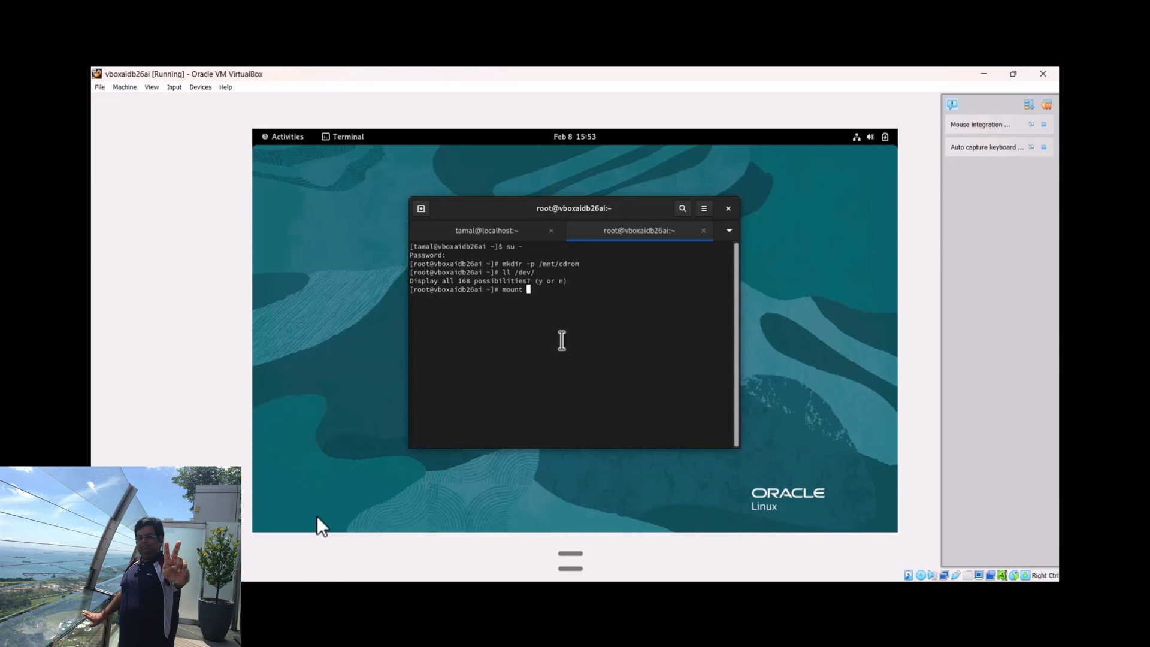
text(/dev/cdrom /mnt/cdrom/)
key(Return)
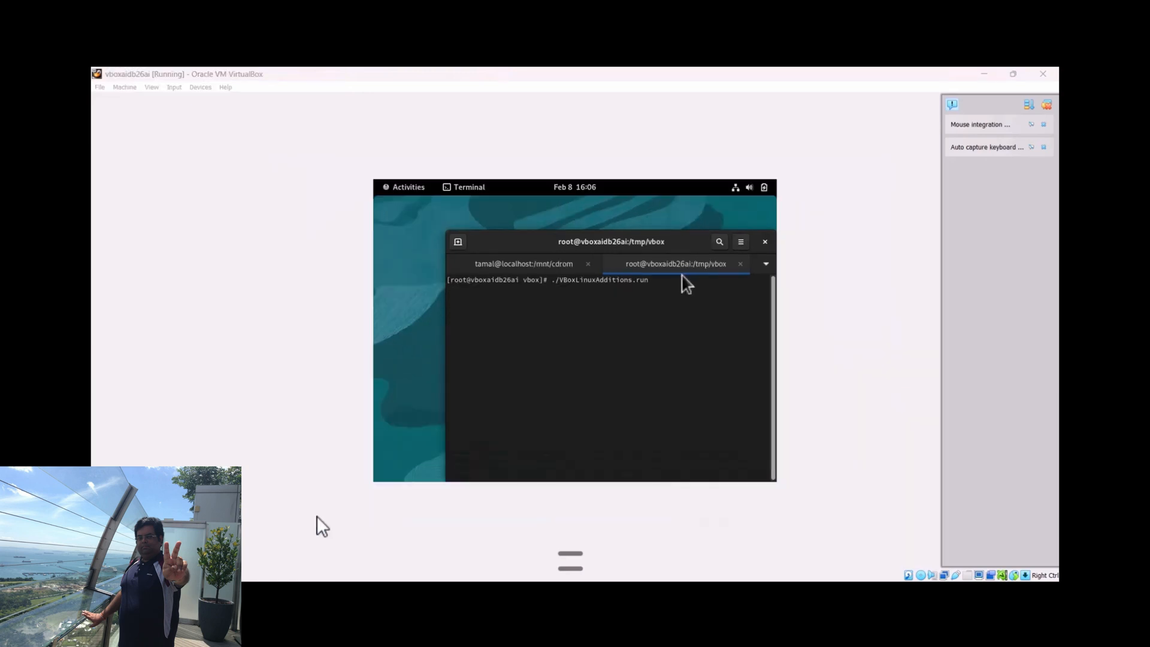
Run the Guest Additions installer ./VBoxLinuxAdditions.run from /tmp/vbox and clear the terminal
click(666, 293)
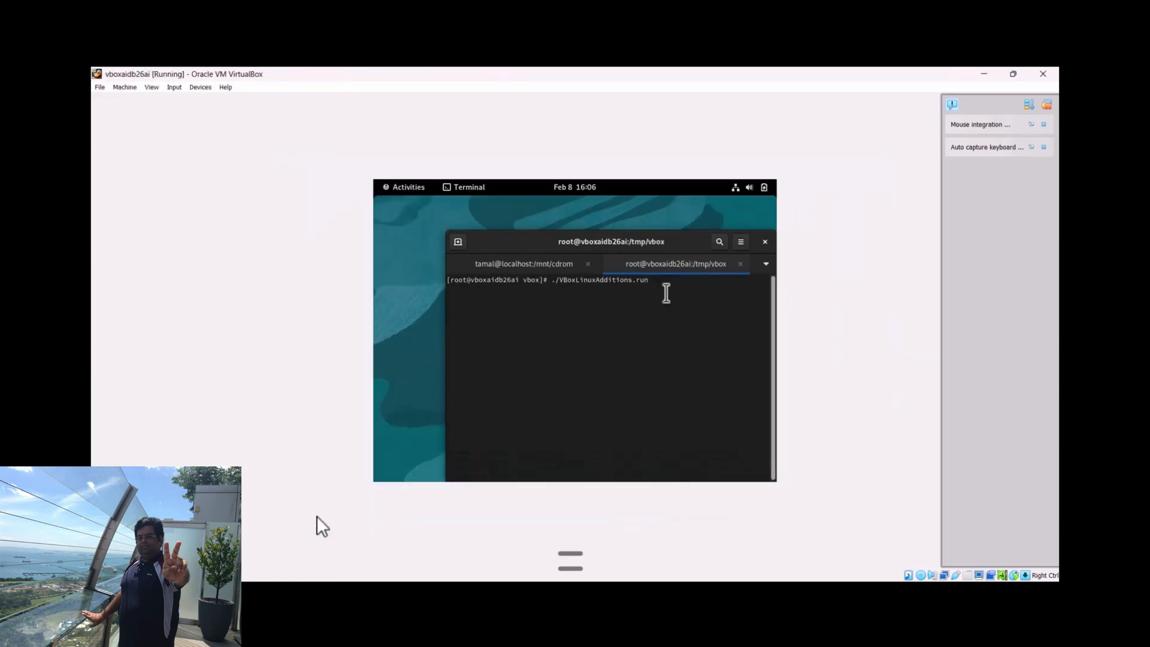
key(Return)
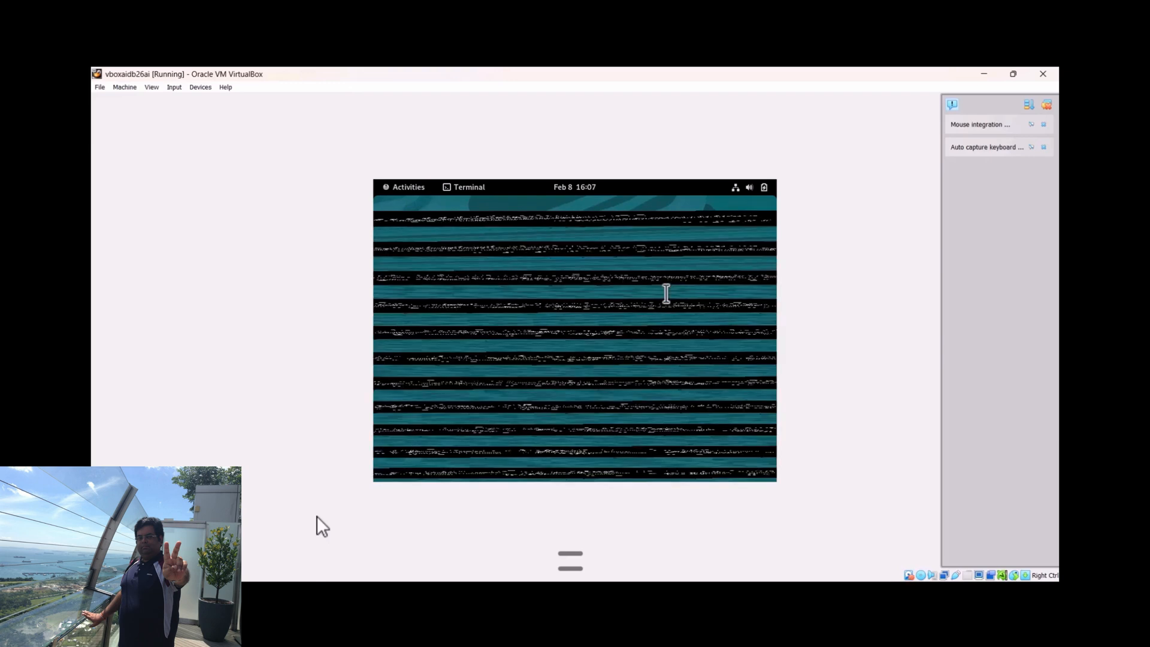
text(clear)
key(Return)
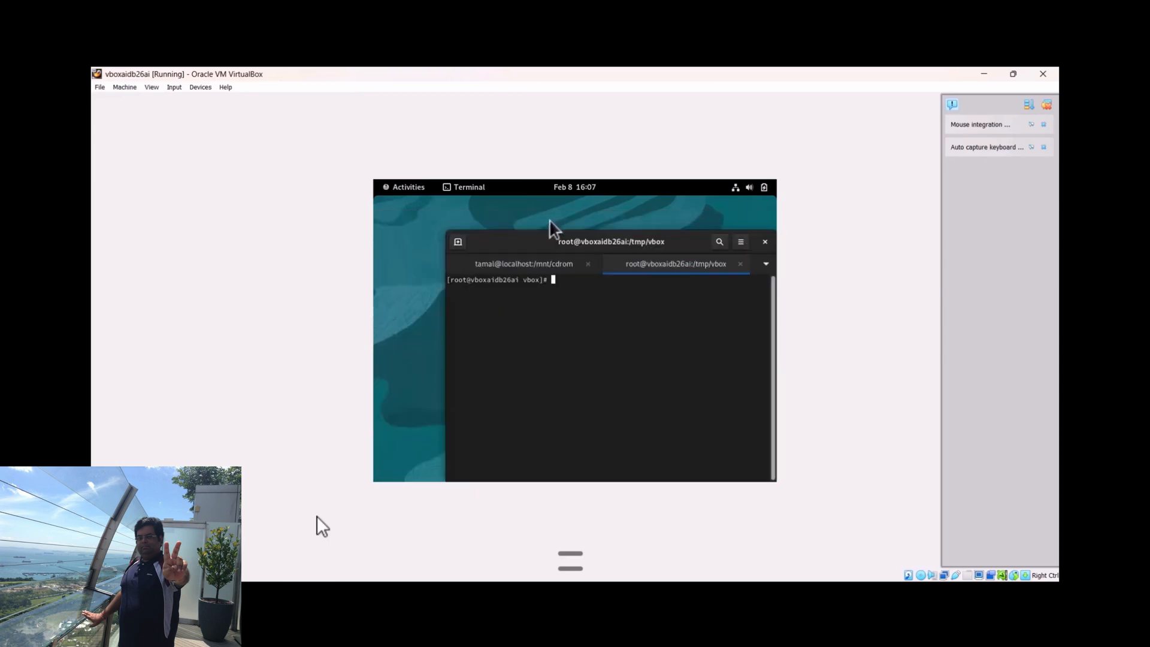
Switch the virtual machine window to full-screen mode and dismiss the mouse integration and keyboard capture notifications
click(150, 88)
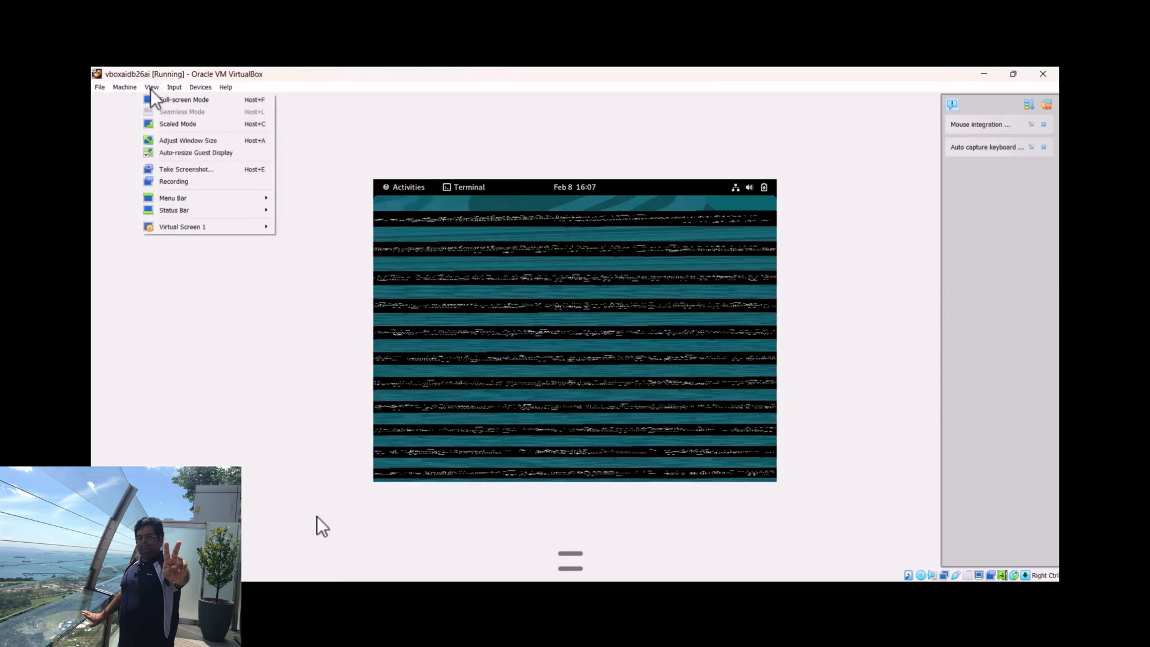
click(170, 102)
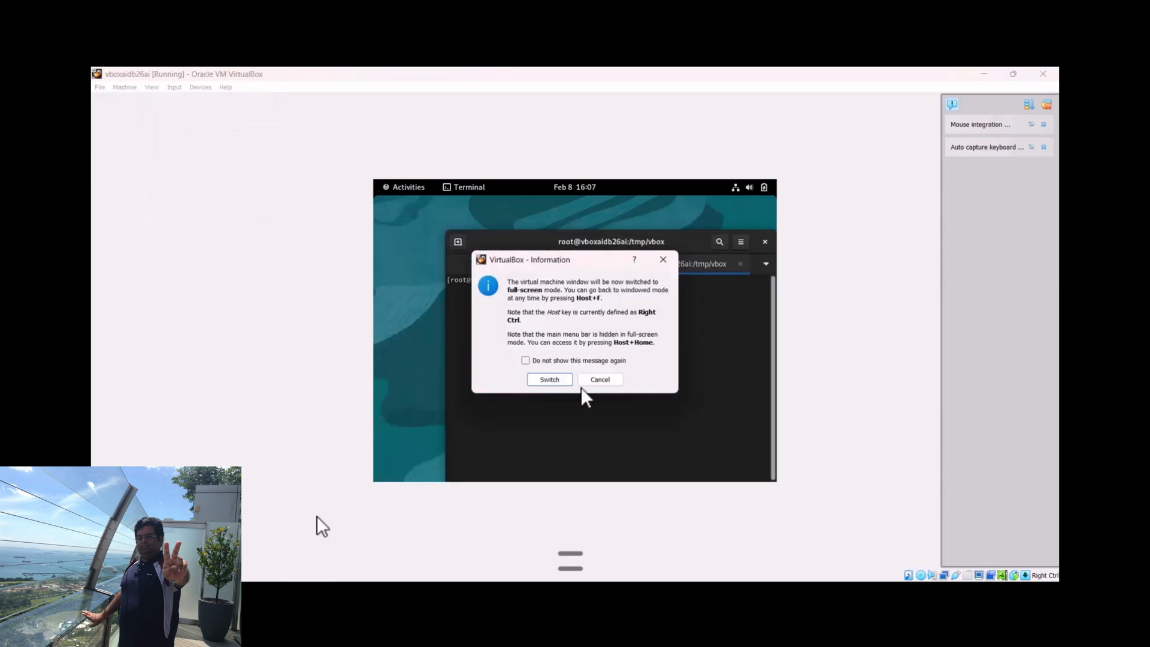
click(558, 379)
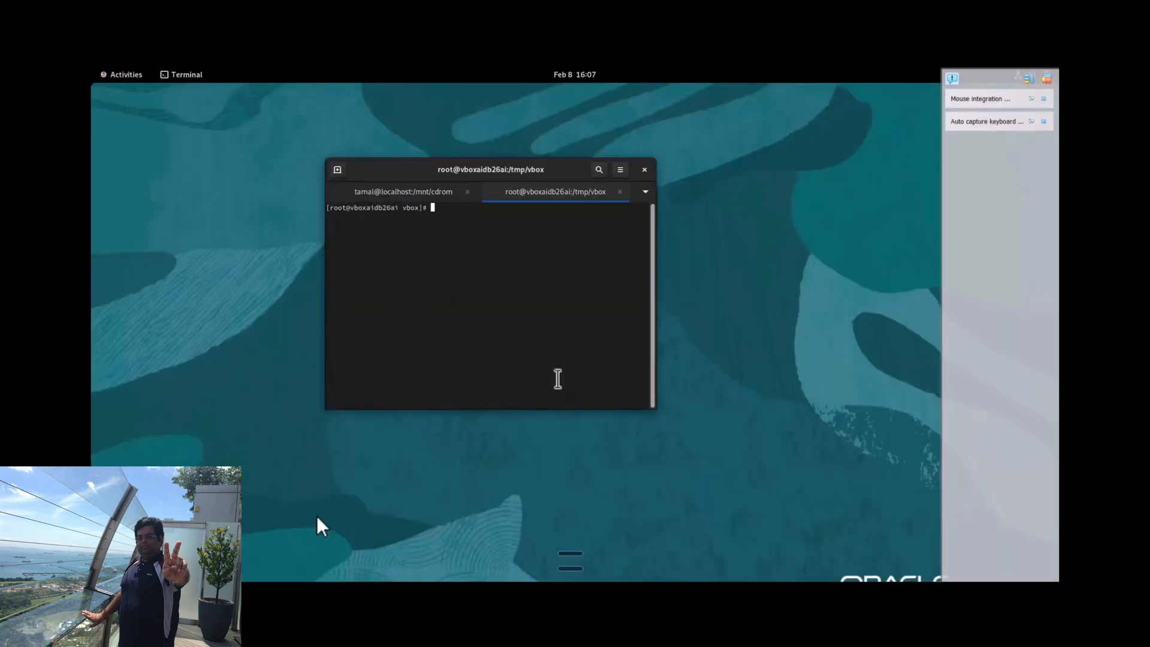
click(1042, 97)
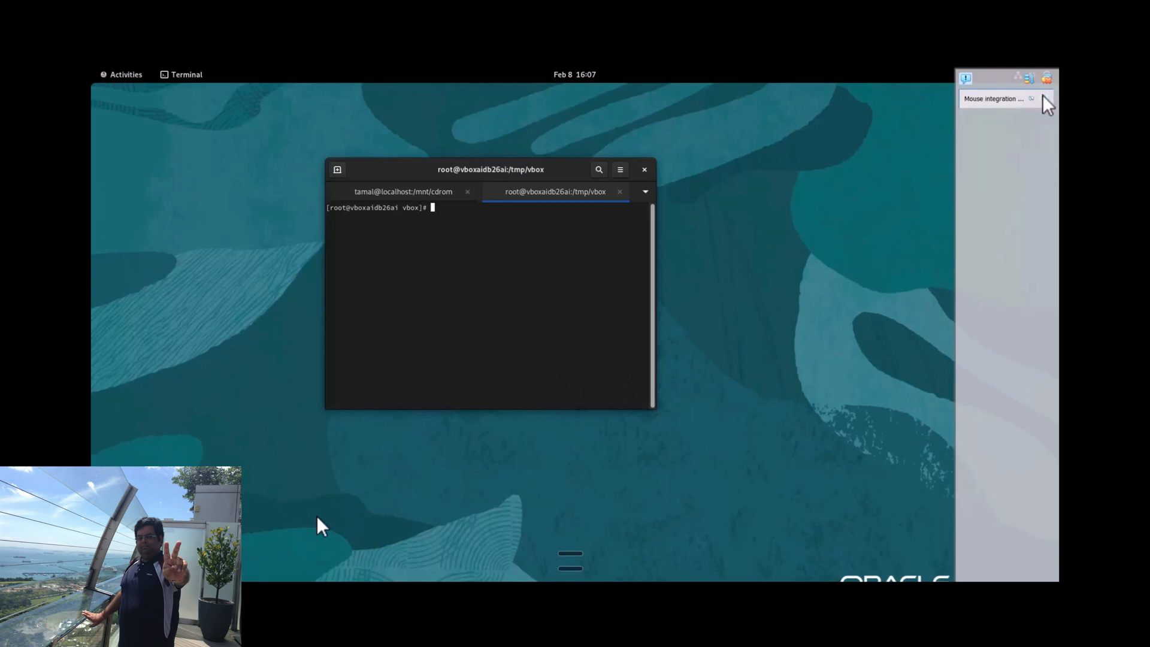
click(1043, 99)
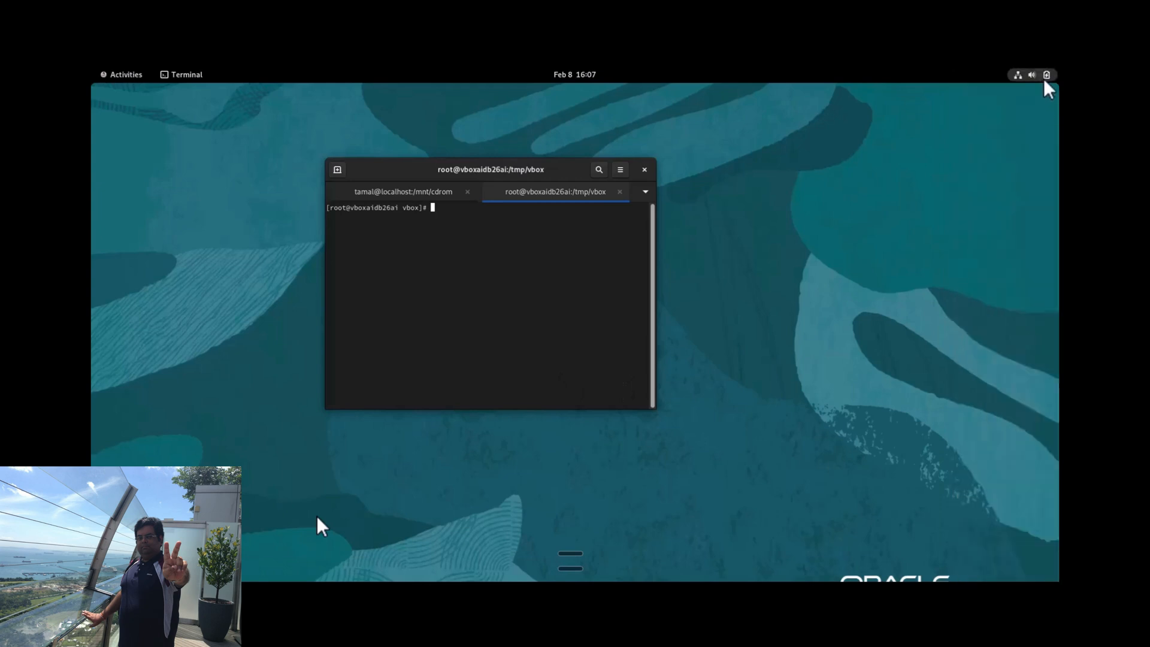
Restart the Oracle Linux guest system and confirm the restart
click(1045, 76)
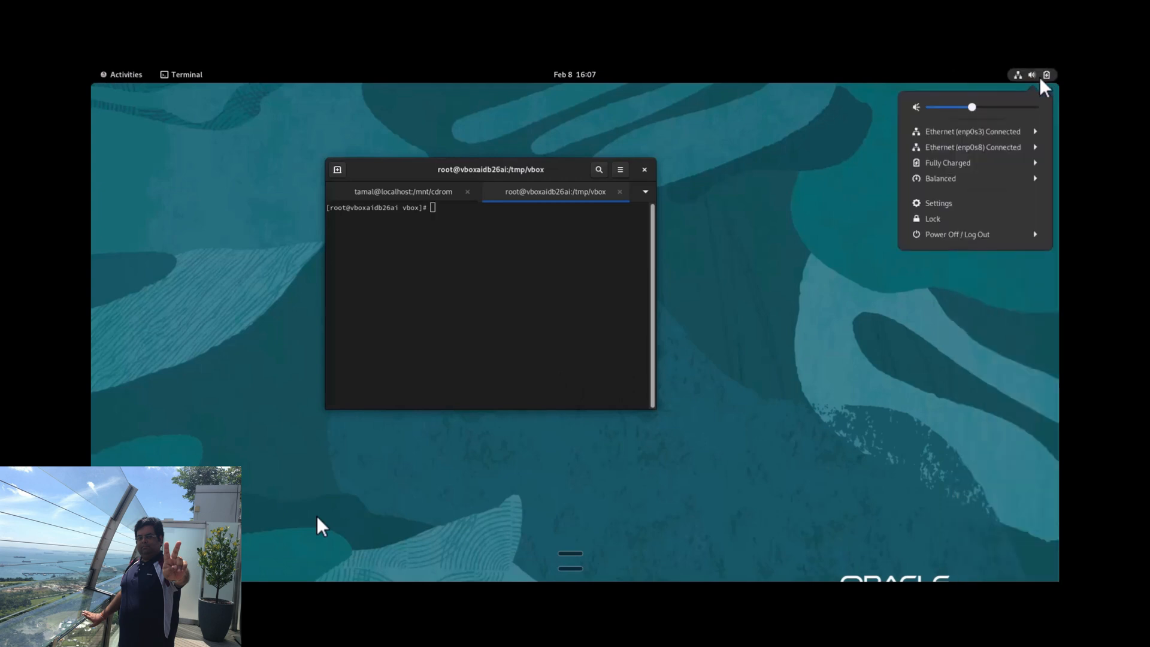
click(1037, 236)
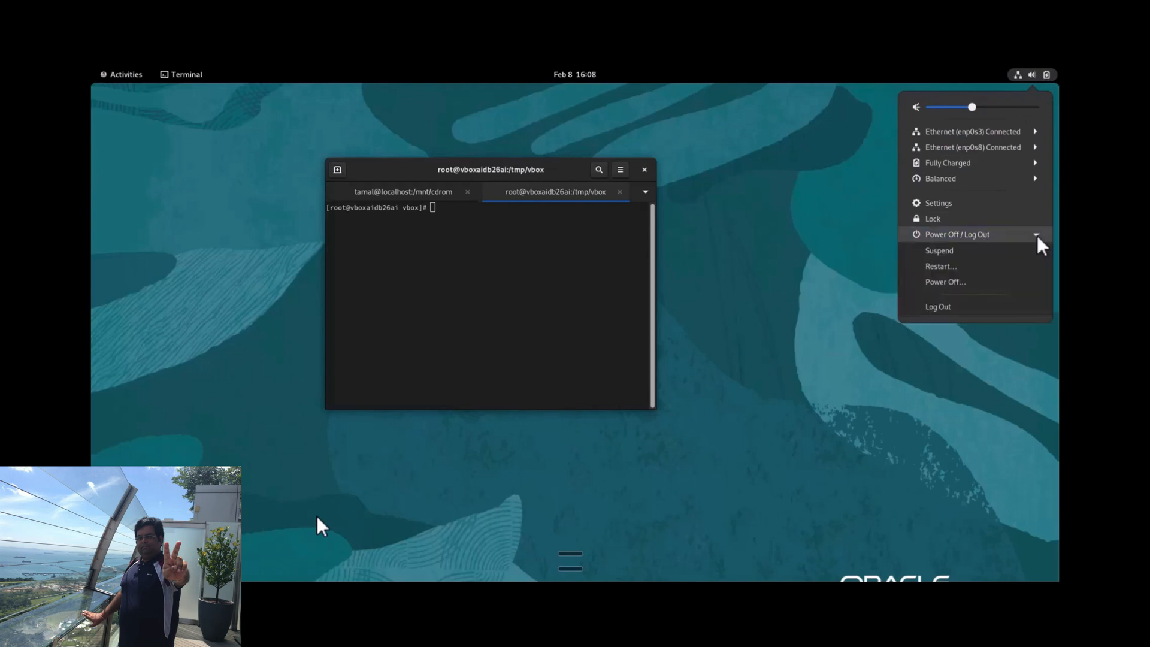
click(982, 267)
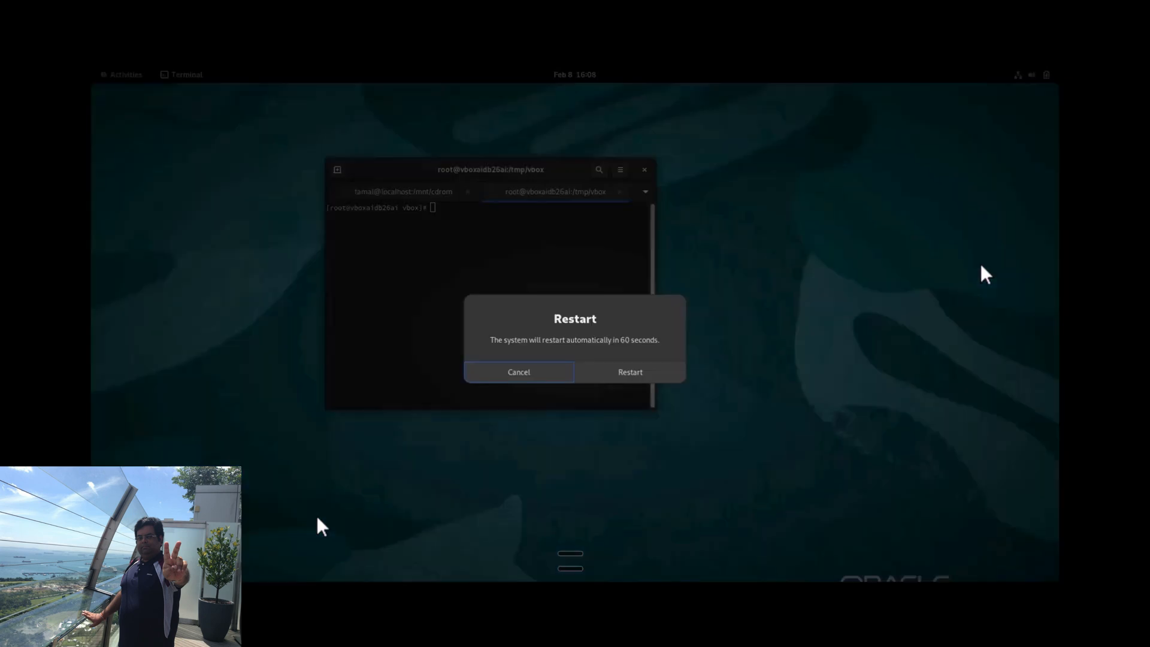
click(619, 378)
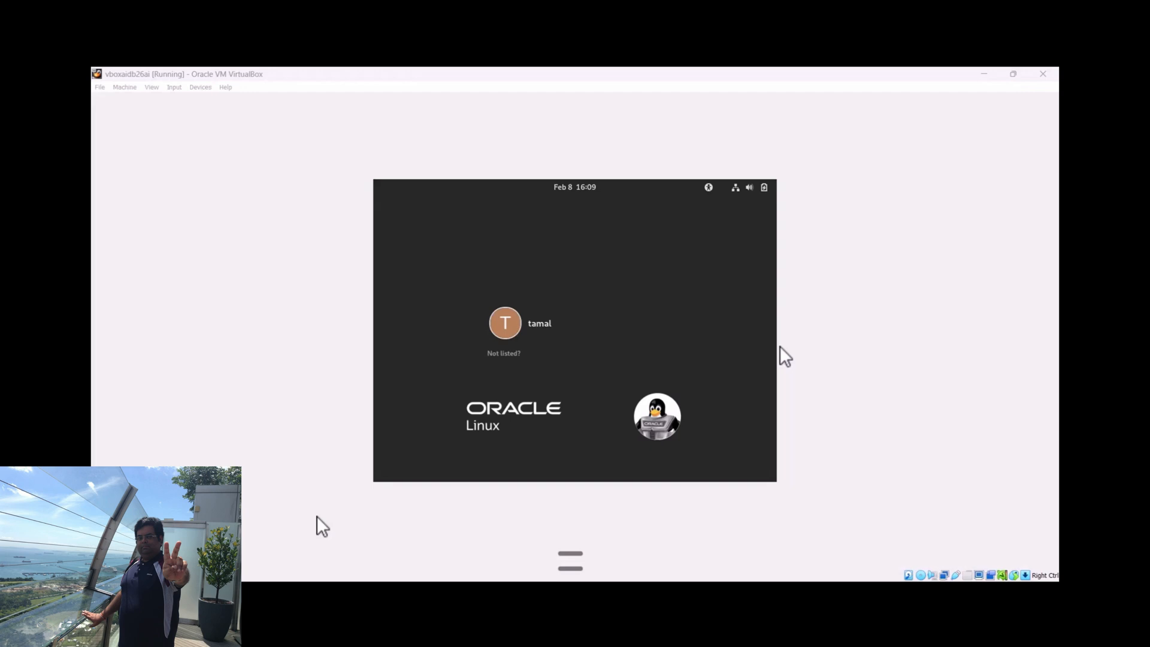
Log in to the Oracle Linux desktop with the listed user account, entering the account password
click(575, 341)
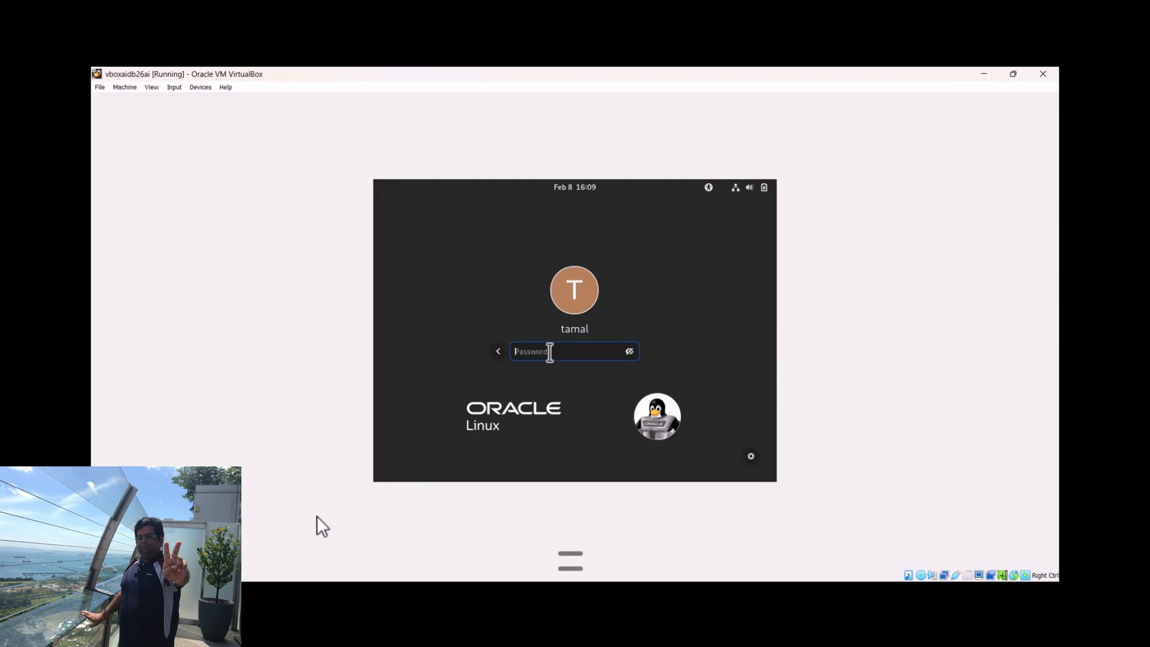
text(••••••)
key(Return)
key(Return)
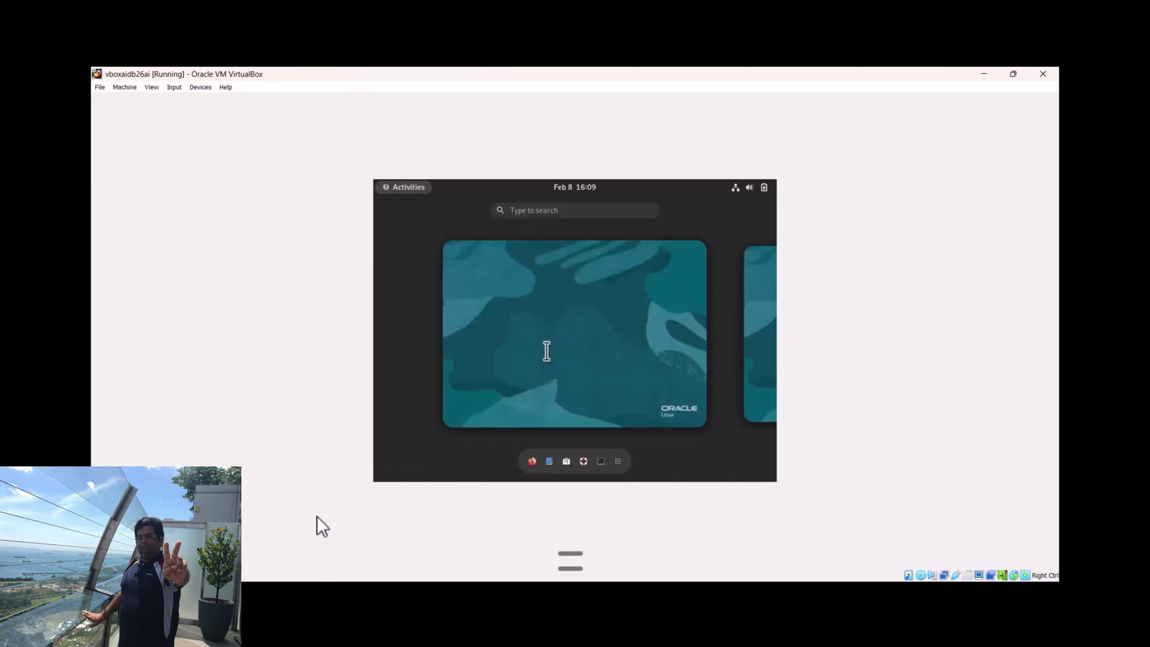